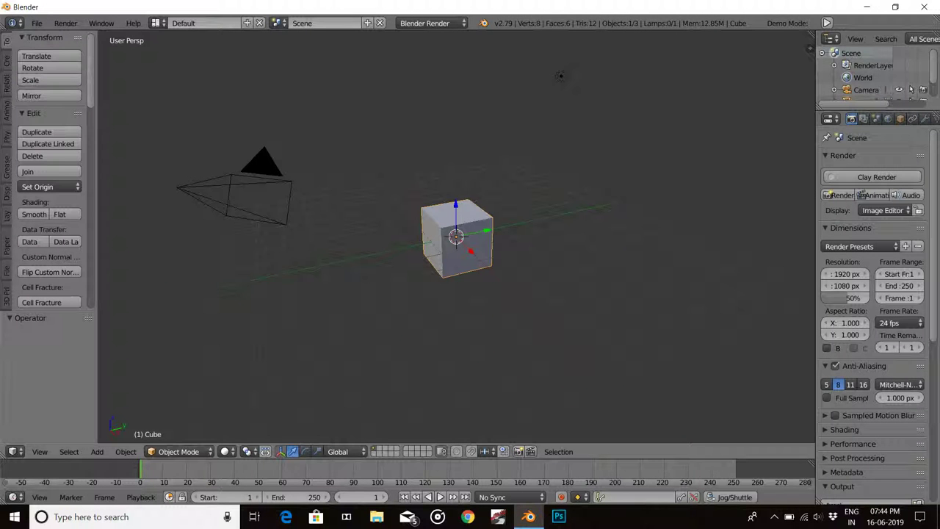
Switch the render engine to Cycles Render, hide the tool shelf, and view from the front
{"action": "left_click", "coordinate": [432, 23]}
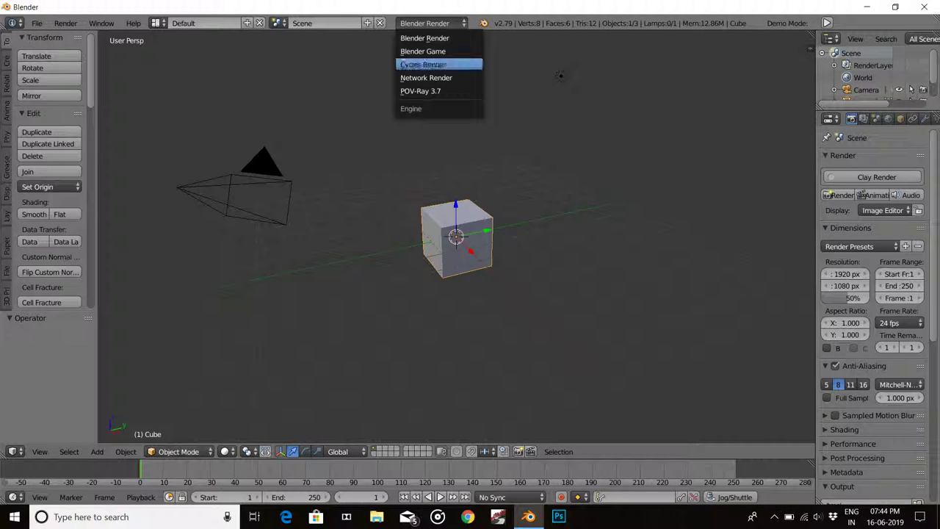
{"action": "left_click", "coordinate": [441, 64]}
{"action": "key", "text": "n"}
{"action": "key", "text": "n"}
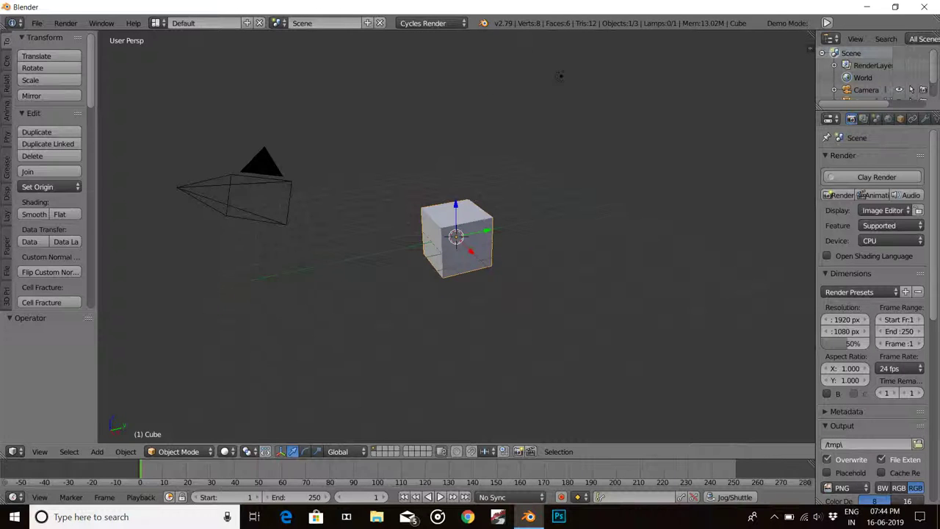
{"action": "key", "text": "t"}
{"action": "key", "text": "KP_1"}
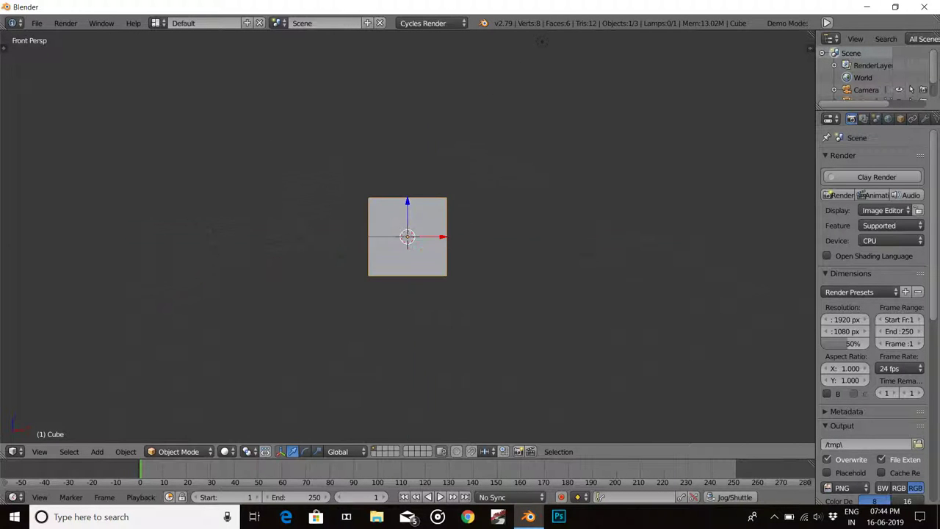
Replace the default cube with a cylinder scaled down to 0.622
{"action": "key", "text": "x"}
{"action": "left_click", "coordinate": [487, 218]}
{"action": "key", "text": "shift+a"}
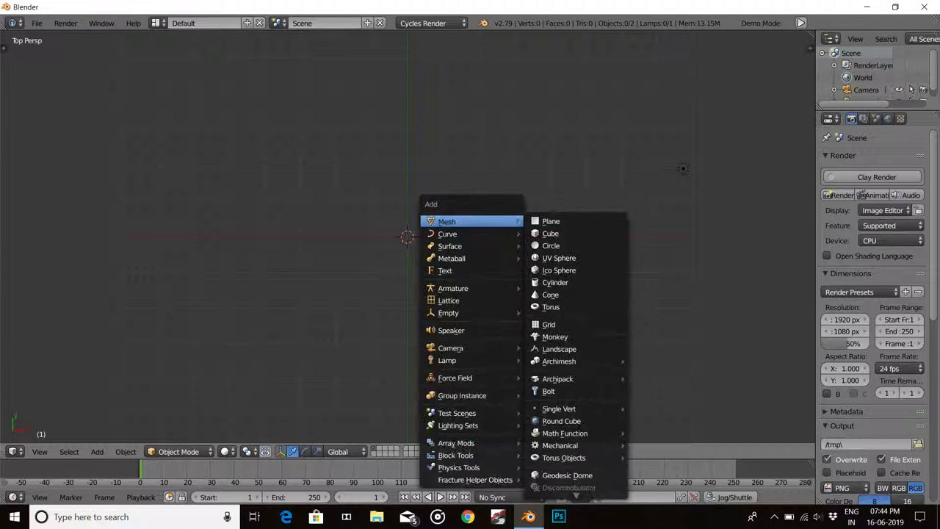
{"action": "left_click", "coordinate": [556, 282]}
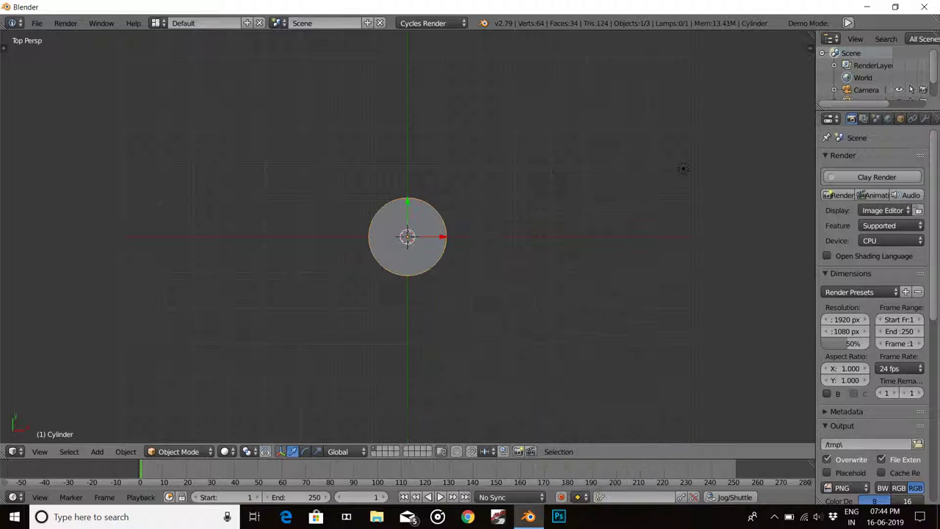
{"action": "key", "text": "s"}
{"action": "left_click", "coordinate": [684, 169]}
Show the viewport properties sidebar and scroll down through its panels
{"action": "key", "text": "n"}
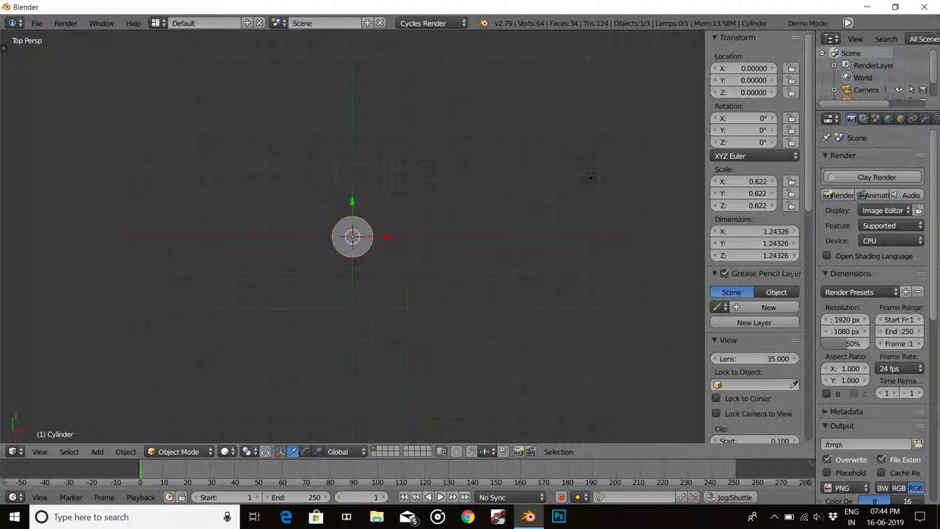
{"action": "scroll", "coordinate": [796, 253], "scroll_direction": "down", "scroll_amount": 4}
{"action": "scroll", "coordinate": [796, 279], "scroll_direction": "down", "scroll_amount": 4}
{"action": "scroll", "coordinate": [796, 309], "scroll_direction": "down", "scroll_amount": 3}
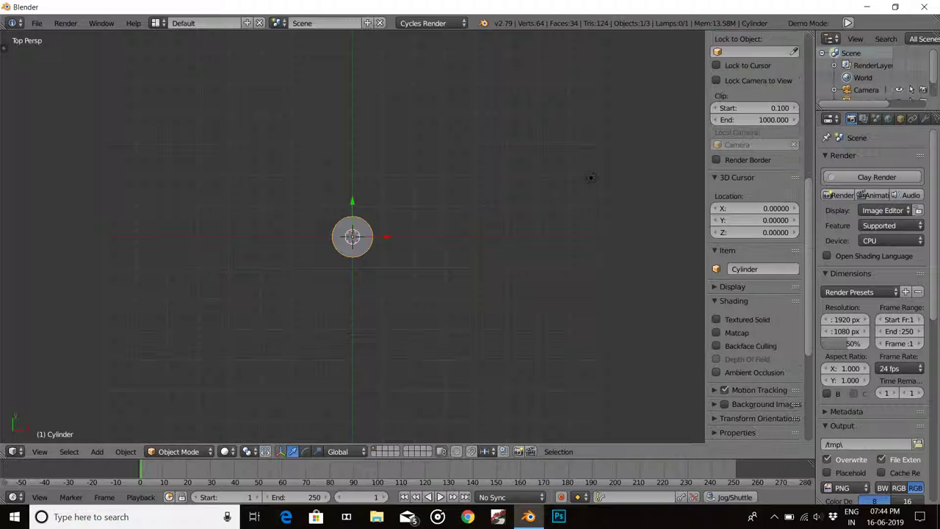
{"action": "scroll", "coordinate": [796, 345], "scroll_direction": "down", "scroll_amount": 2}
Add a background image slot and load Skyrim-Steel-Axe.jpg from the Desktop
{"action": "left_click", "coordinate": [796, 345]}
{"action": "left_click", "coordinate": [757, 365]}
{"action": "left_click", "coordinate": [720, 433]}
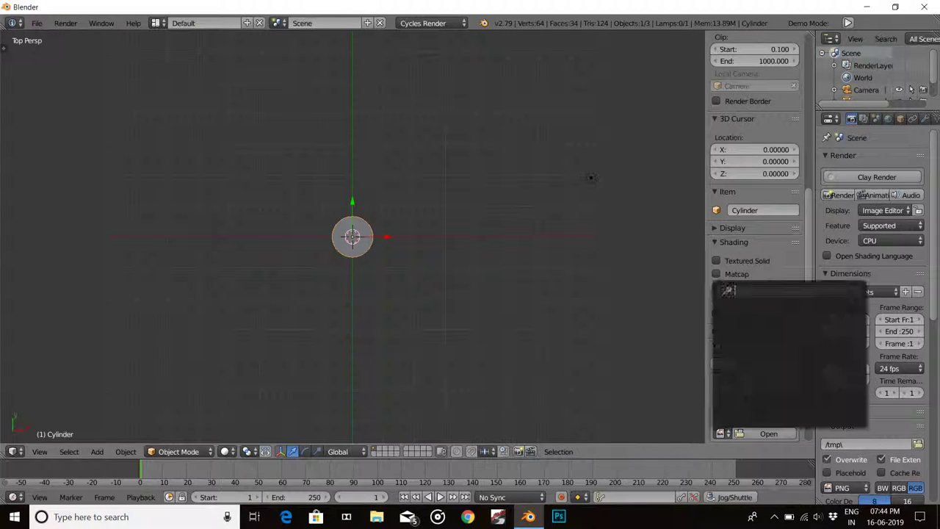
{"action": "left_click", "coordinate": [768, 433]}
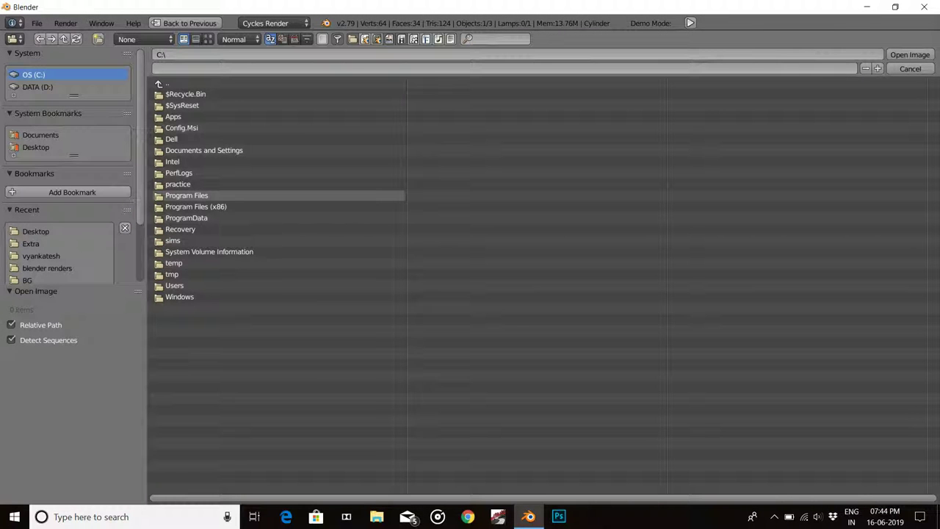
{"action": "left_click", "coordinate": [33, 231]}
{"action": "left_click", "coordinate": [458, 105]}
{"action": "left_click", "coordinate": [910, 54]}
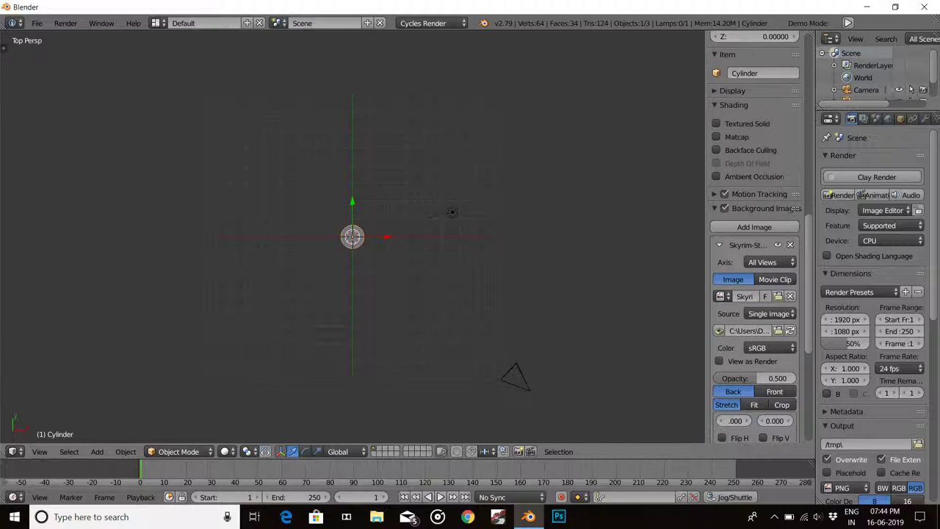
Show the reference only in Front view, orthographic, at full 1.0 opacity
{"action": "key", "text": "KP_5"}
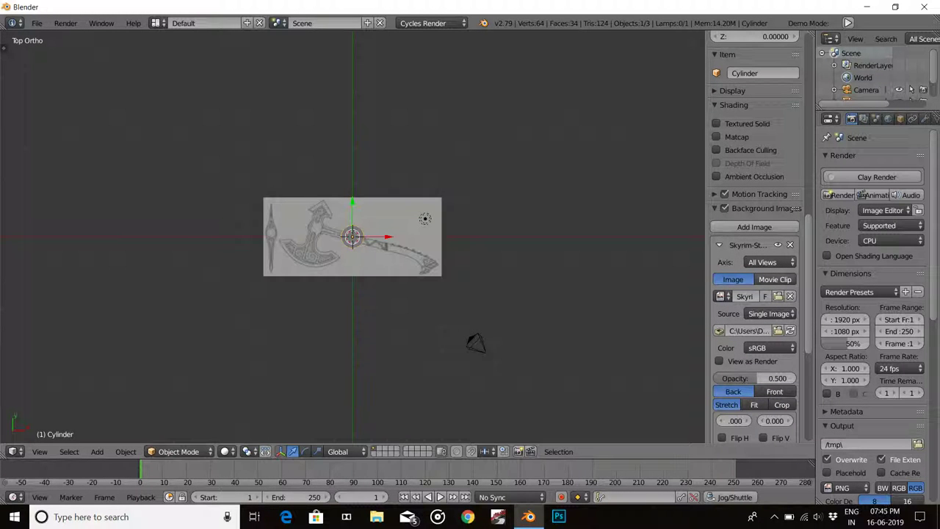
{"action": "left_click", "coordinate": [763, 262]}
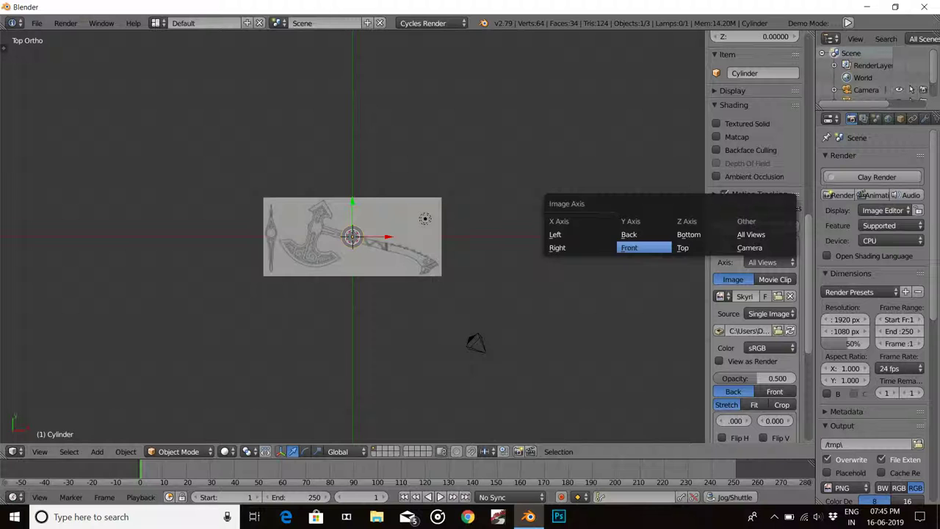
{"action": "left_click", "coordinate": [644, 248]}
{"action": "left_click_drag", "start_coordinate": [764, 378], "coordinate": [800, 379]}
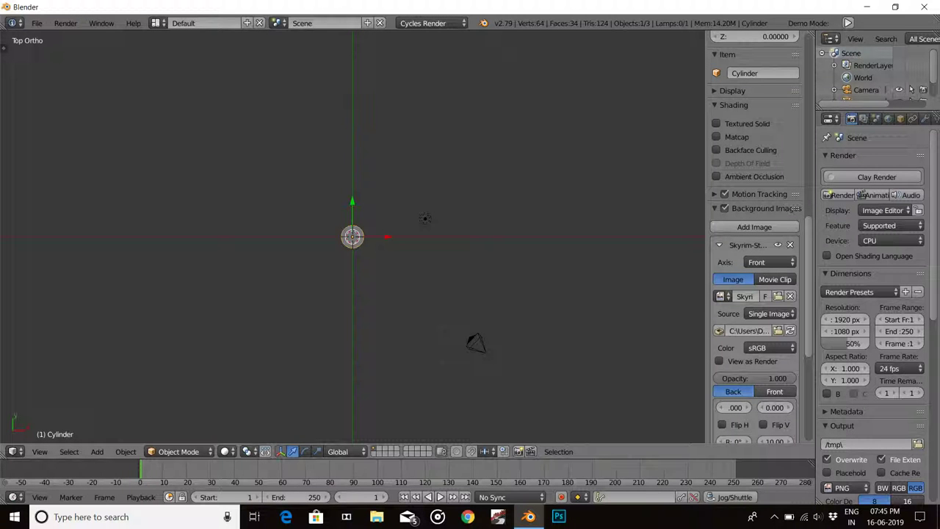
Rotate the axe reference to about 74° so it stands nearly upright, zoomed onto the handle
{"action": "key", "text": "KP_1"}
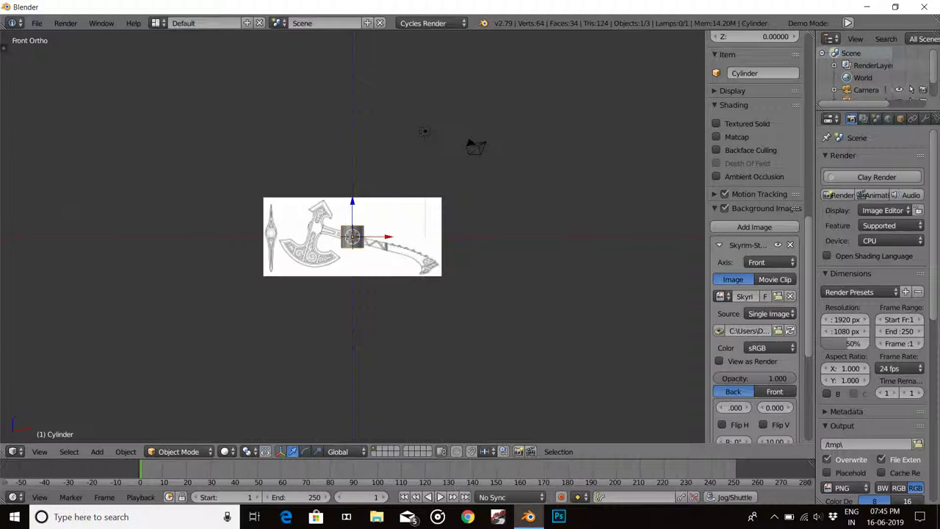
{"action": "scroll", "coordinate": [754, 243], "scroll_direction": "down", "scroll_amount": 3}
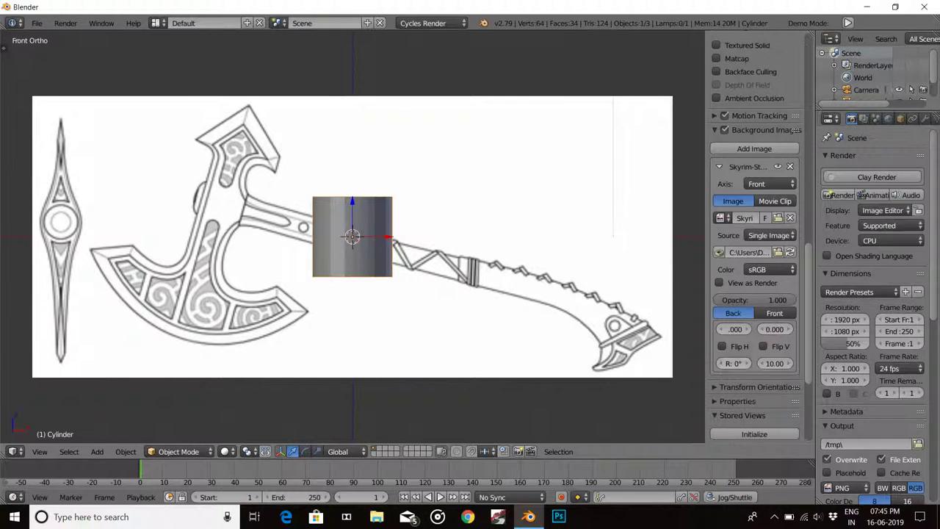
{"action": "left_click_drag", "start_coordinate": [733, 363], "coordinate": [792, 362]}
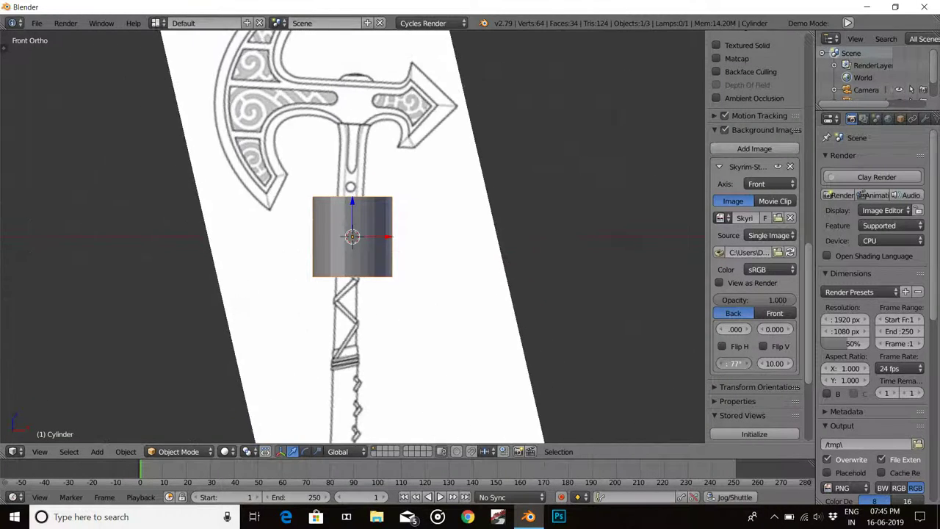
{"action": "left_click_drag", "start_coordinate": [733, 363], "coordinate": [764, 362]}
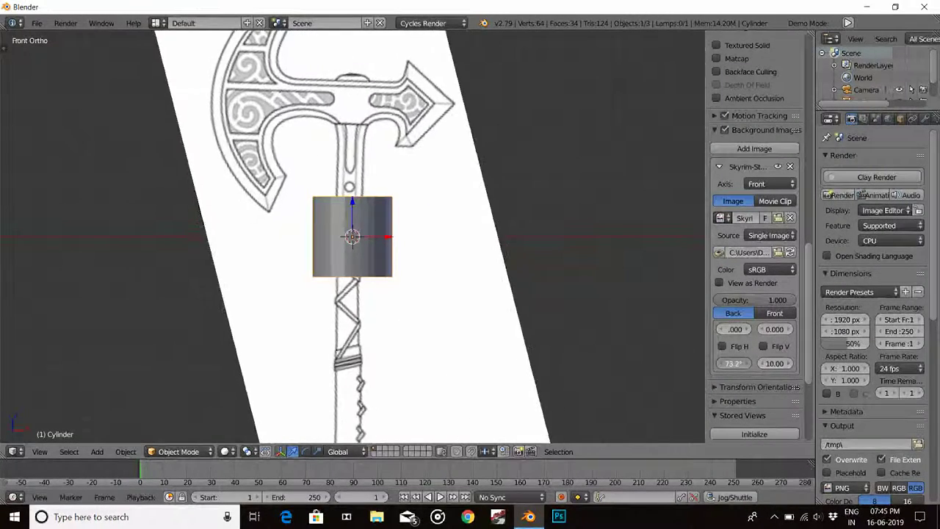
{"action": "scroll", "coordinate": [352, 235], "scroll_direction": "up", "scroll_amount": 5}
{"action": "middle_click_drag", "start_coordinate": [353, 235], "coordinate": [374, 378], "text": "shift"}
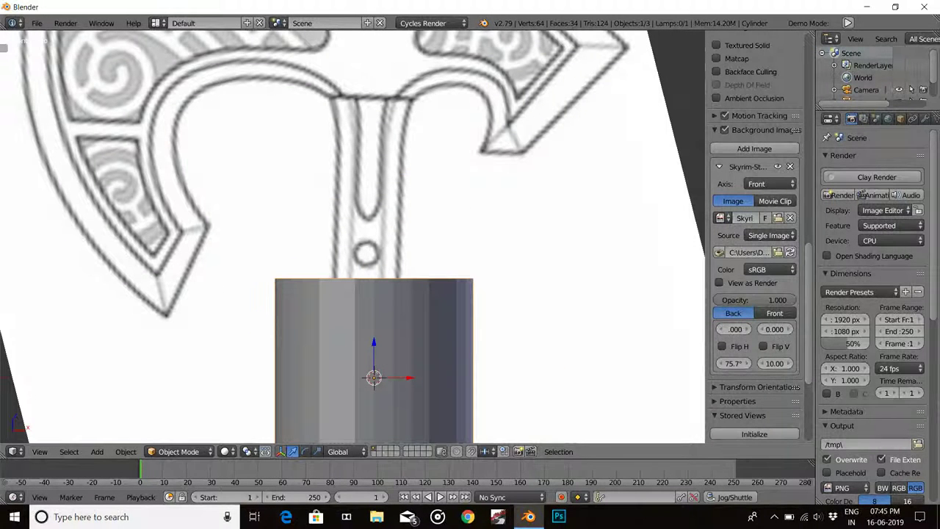
Fine-tune the reference tilt, lower the cylinder about 0.676 on Z onto the handle, and enter Edit Mode
{"action": "key", "text": "g"}
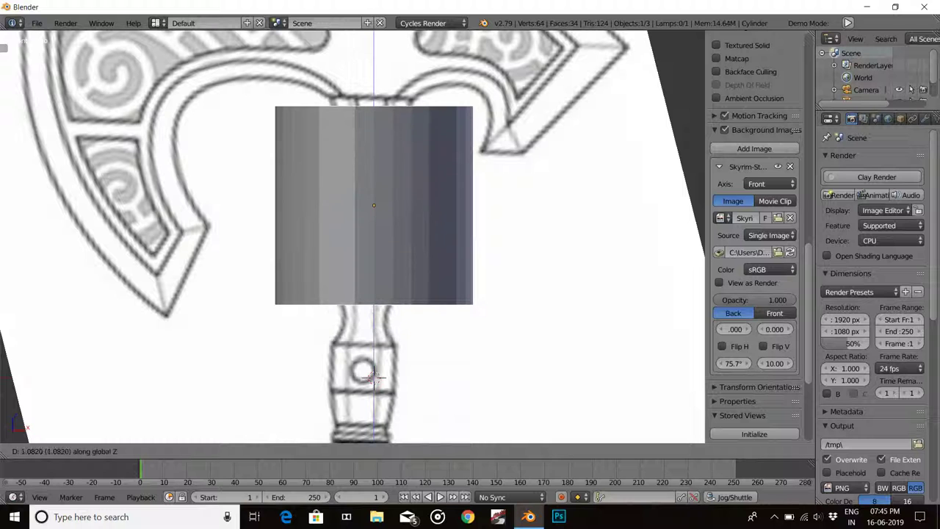
{"action": "left_click", "coordinate": [374, 205]}
{"action": "left_click_drag", "start_coordinate": [733, 363], "coordinate": [722, 362]}
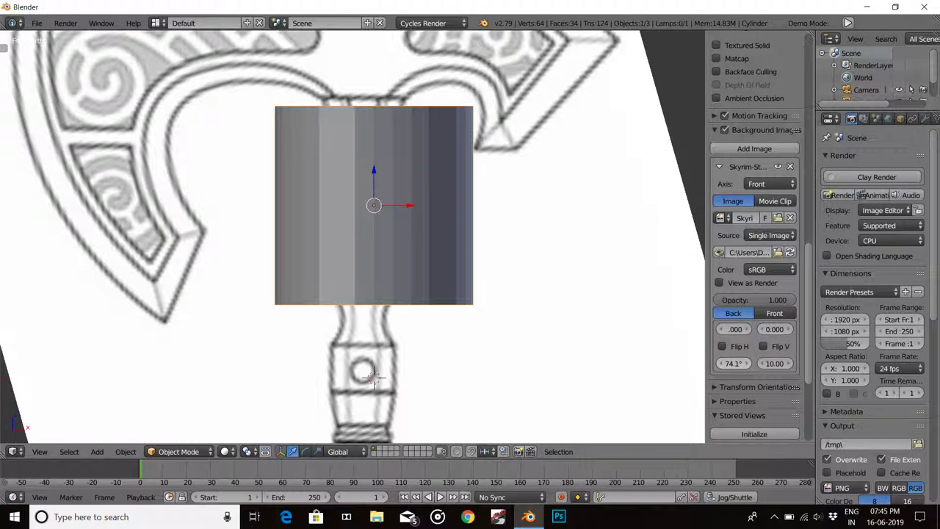
{"action": "key", "text": "n"}
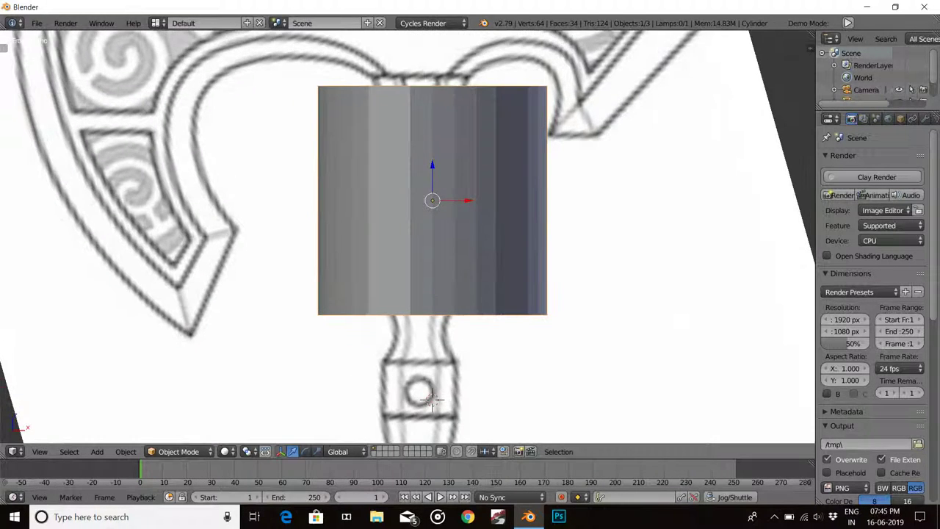
{"action": "key", "text": "g"}
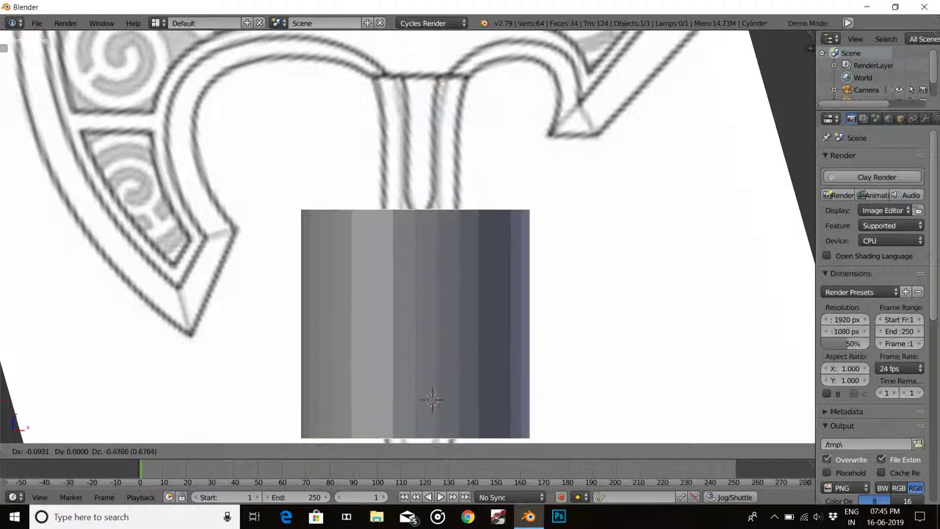
{"action": "key", "text": "Return"}
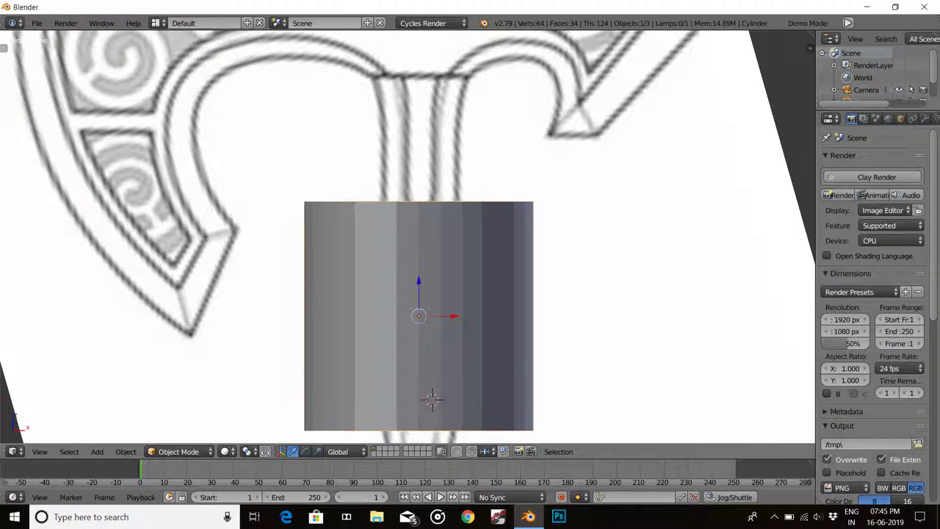
{"action": "key", "text": "ctrl+Tab"}
{"action": "key", "text": "ctrl+Tab"}
In face select mode, delete the cylinder's top and bottom cap faces, leaving an open tube
{"action": "key", "text": "6"}
{"action": "middle_click_drag", "start_coordinate": [537, 230], "coordinate": [415, 220]}
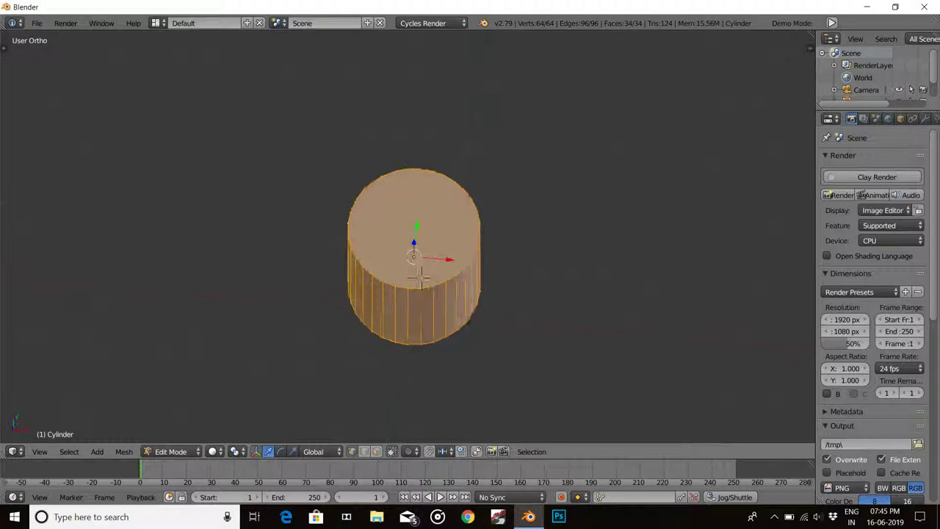
{"action": "key", "text": "ctrl+Tab"}
{"action": "key", "text": "Return"}
{"action": "right_click", "coordinate": [415, 220]}
{"action": "key", "text": "x"}
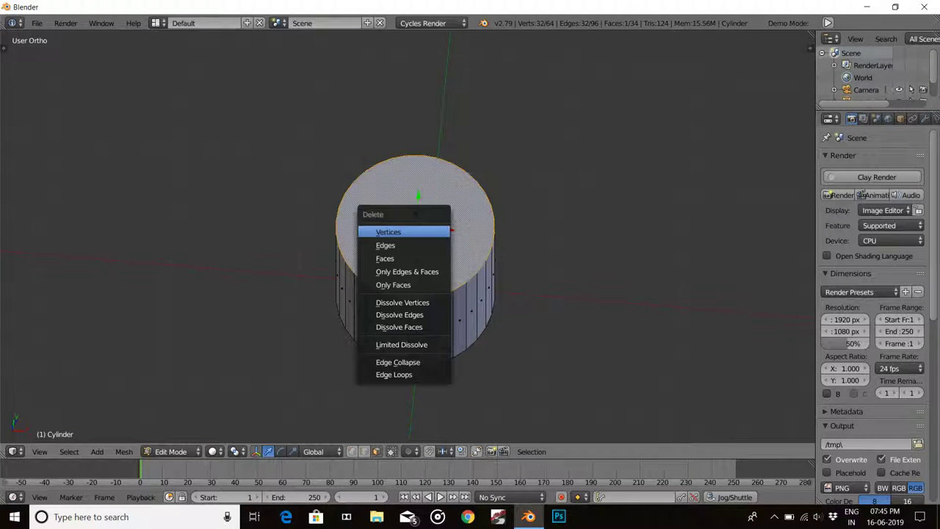
{"action": "key", "text": "Return"}
{"action": "key", "text": "ctrl+z"}
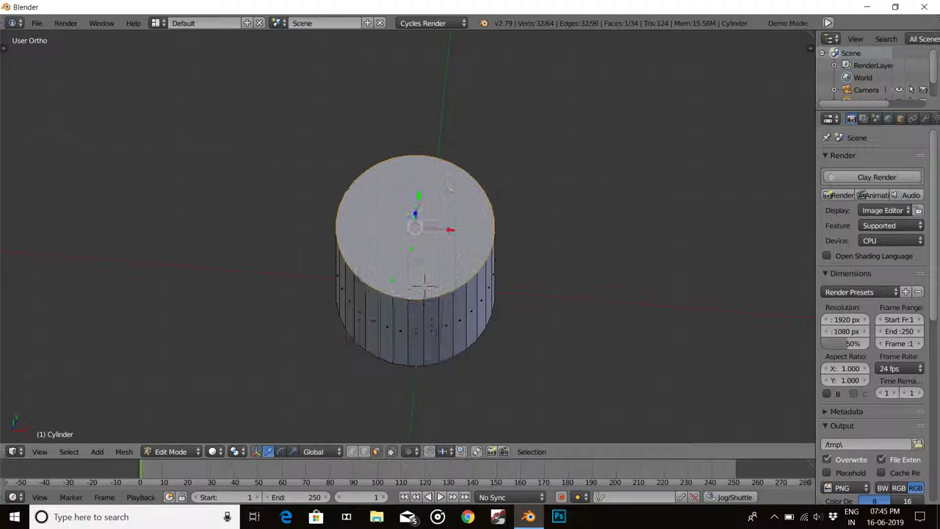
{"action": "key", "text": "x"}
{"action": "left_click", "coordinate": [385, 258]}
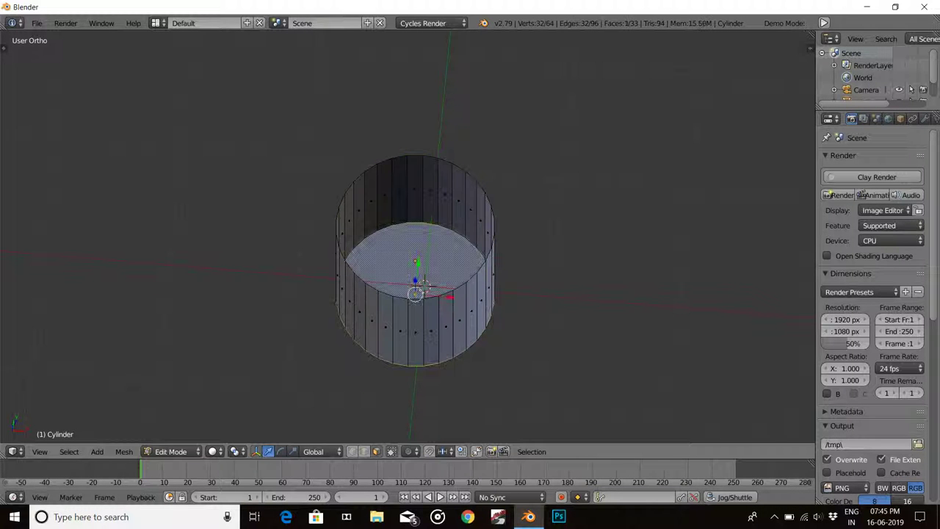
{"action": "key", "text": "x"}
{"action": "left_click", "coordinate": [388, 267]}
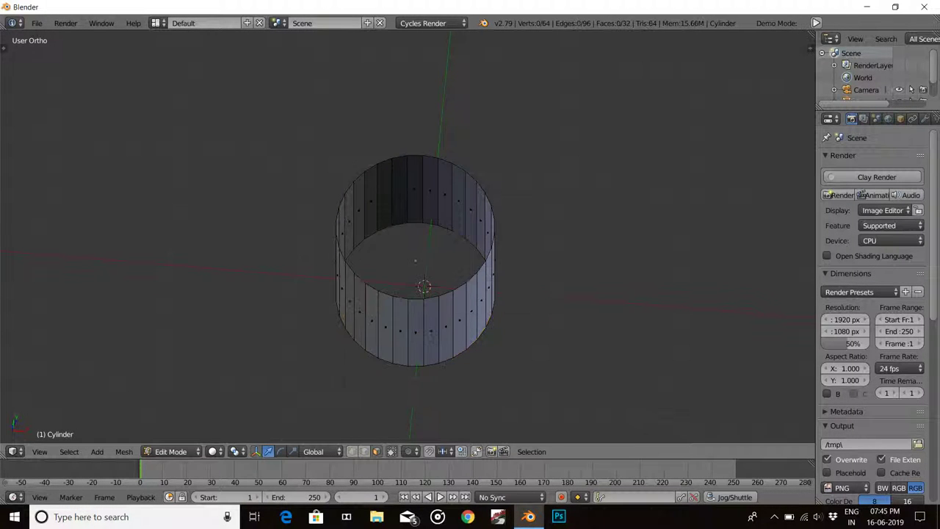
Select all faces of the tube and view it from the front against the axe reference
{"action": "left_click", "coordinate": [376, 451]}
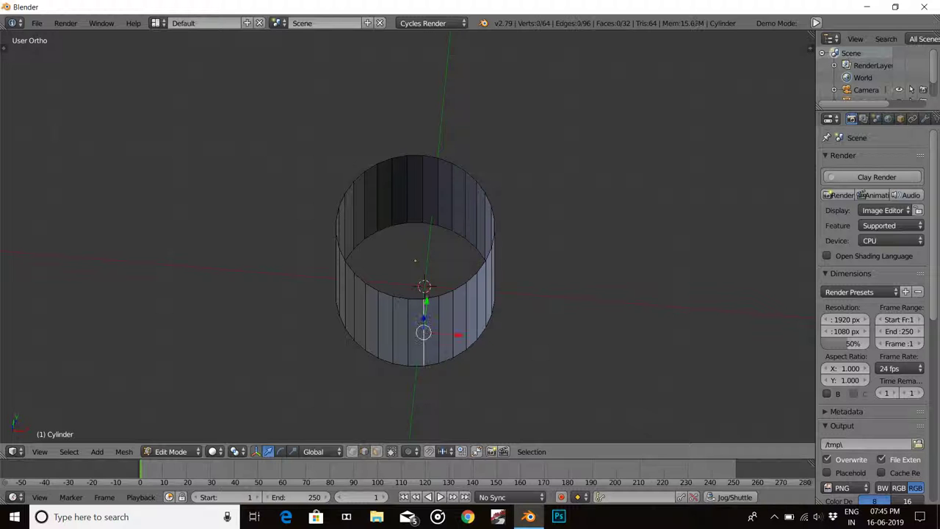
{"action": "key", "text": "a"}
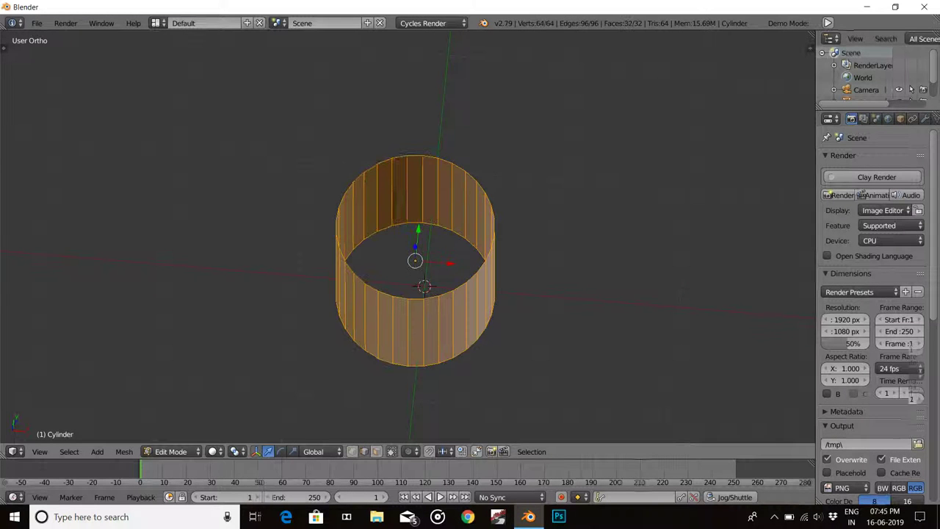
{"action": "middle_click_drag", "start_coordinate": [573, 293], "coordinate": [573, 243]}
{"action": "key", "text": "KP_1"}
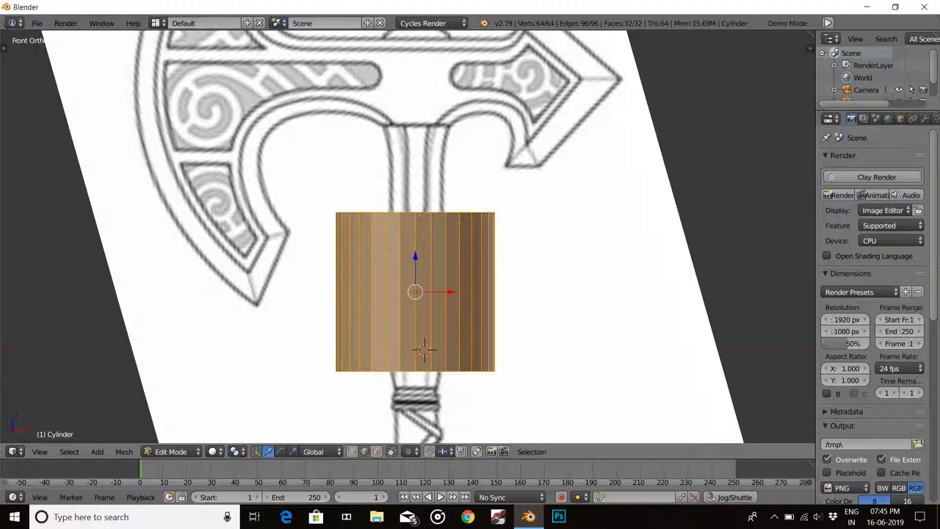
Switch the viewport shading to wireframe over the reference
{"action": "key", "text": "a"}
{"action": "key", "text": "z"}
{"action": "left_click", "coordinate": [529, 301]}
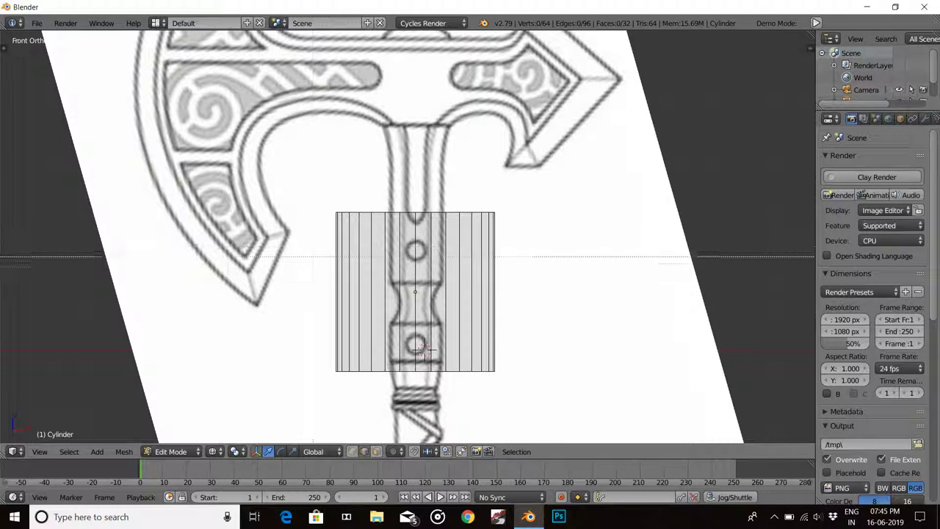
Checker-deselect every other vertical edge and dissolve them, leaving 16 side faces
{"action": "key", "text": "a"}
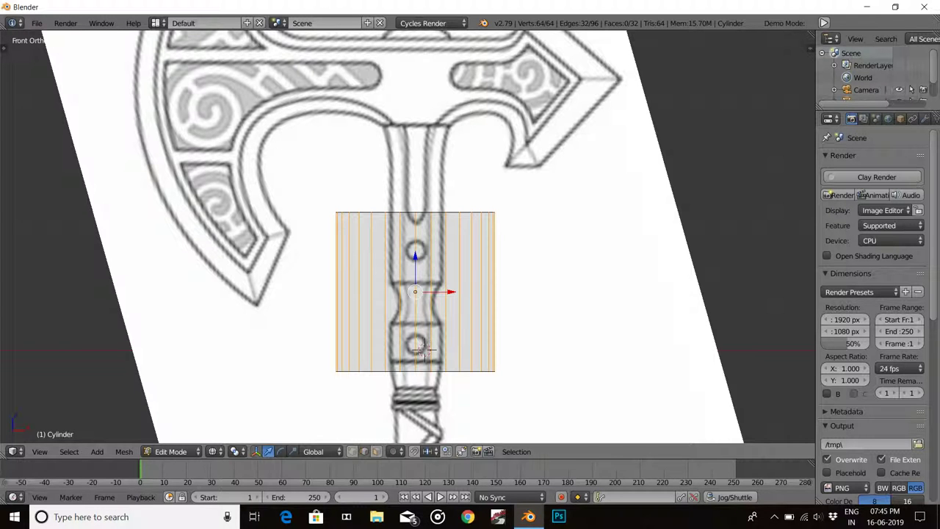
{"action": "left_click", "coordinate": [123, 451]}
{"action": "left_click", "coordinate": [69, 451]}
{"action": "left_click", "coordinate": [95, 351]}
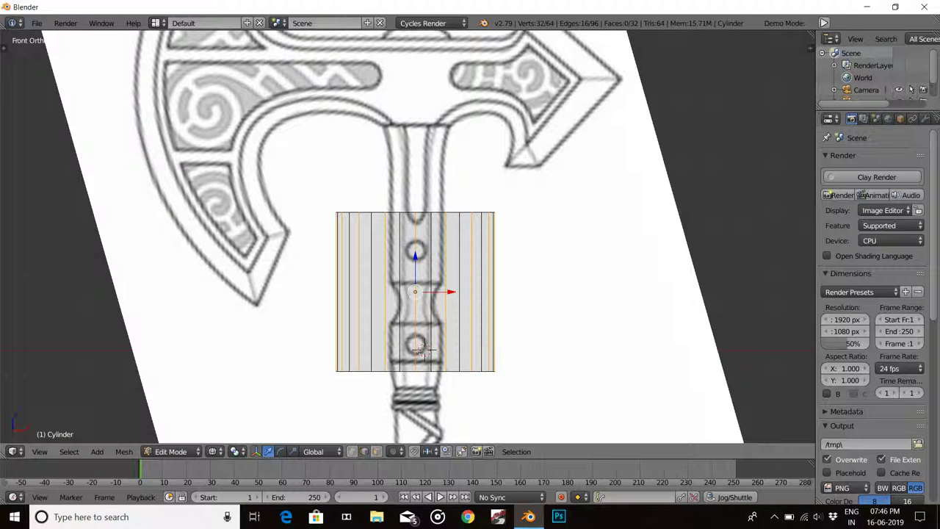
{"action": "key", "text": "Tab"}
{"action": "key", "text": "x"}
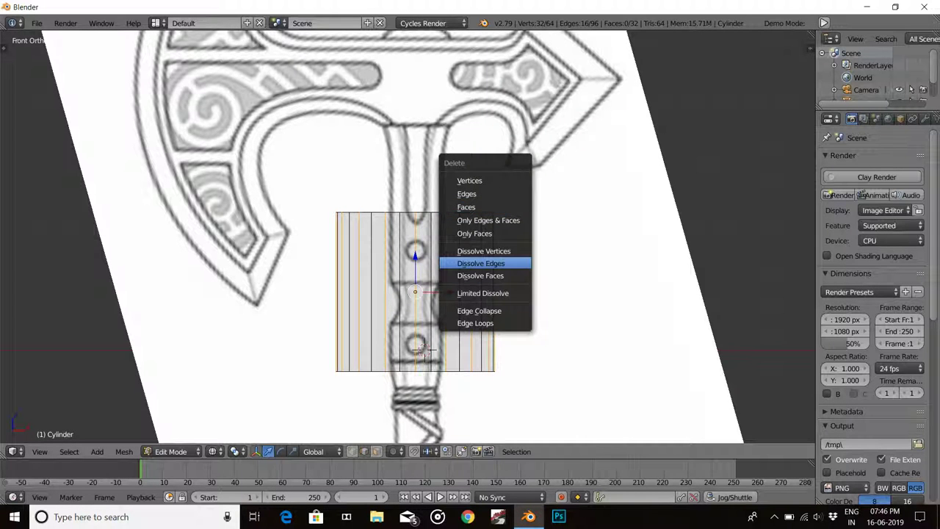
{"action": "left_click", "coordinate": [477, 260]}
{"action": "mouse_move", "coordinate": [424, 351]}
{"action": "middle_mouse_down"}
{"action": "mouse_move", "coordinate": [448, 323]}
{"action": "mouse_move", "coordinate": [434, 309]}
{"action": "middle_mouse_up"}
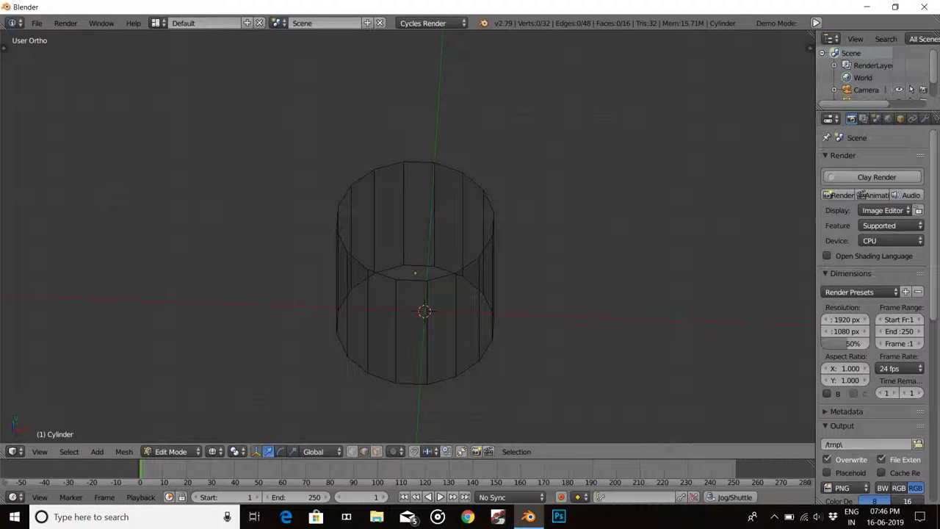
Return to front view and shrink the whole tube to about a quarter of its size
{"action": "right_click", "coordinate": [415, 162], "text": "alt"}
{"action": "middle_click_drag", "start_coordinate": [425, 327], "coordinate": [433, 309]}
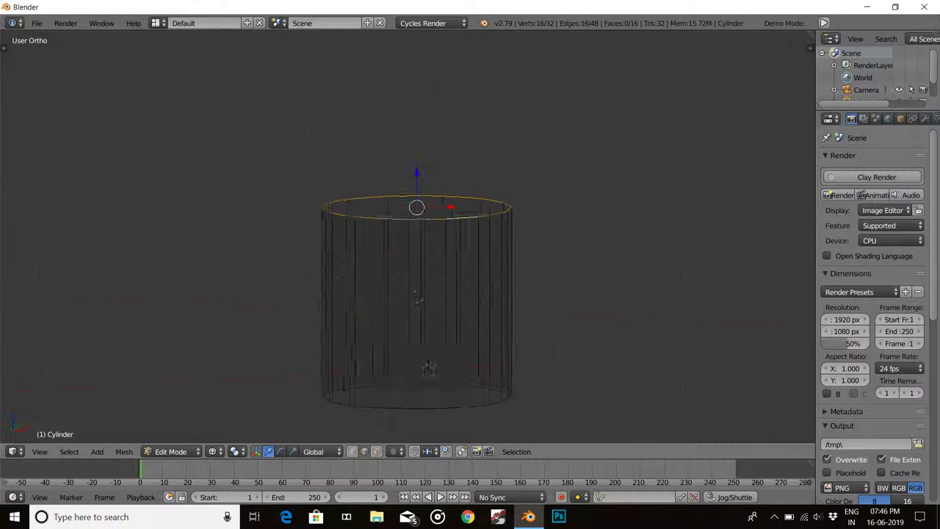
{"action": "key", "text": "KP_1"}
{"action": "scroll", "coordinate": [426, 375], "scroll_direction": "up", "scroll_amount": 1}
{"action": "key", "text": "a"}
{"action": "key", "text": "a"}
{"action": "key", "text": "s"}
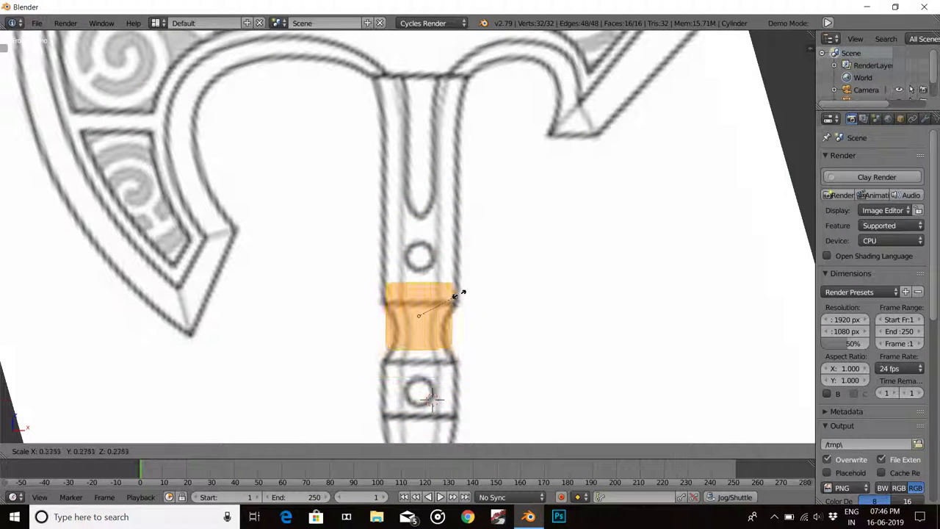
{"action": "left_click", "coordinate": [452, 308]}
{"action": "scroll", "coordinate": [432, 398], "scroll_direction": "down", "scroll_amount": 3, "text": "shift"}
{"action": "scroll", "coordinate": [441, 367], "scroll_direction": "up", "scroll_amount": 4}
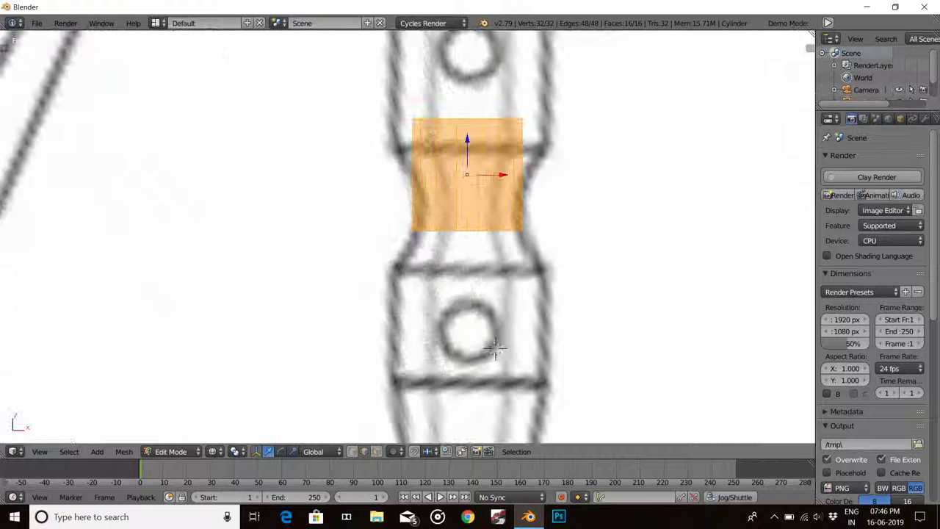
Move the tube onto the handle's lower ringed band, fit its width and height, and extrude the top loop upward
{"action": "key", "text": "g"}
{"action": "key", "text": "z"}
{"action": "left_click", "coordinate": [495, 350]}
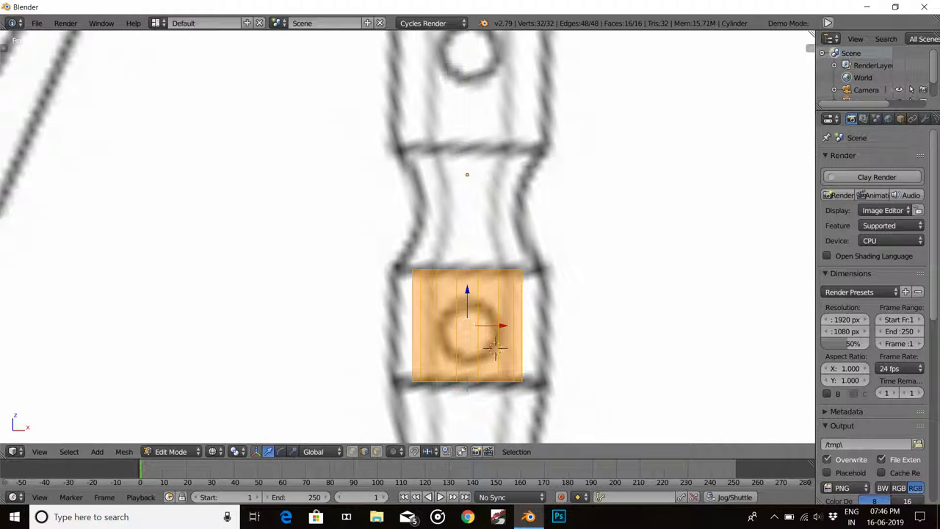
{"action": "key", "text": "s"}
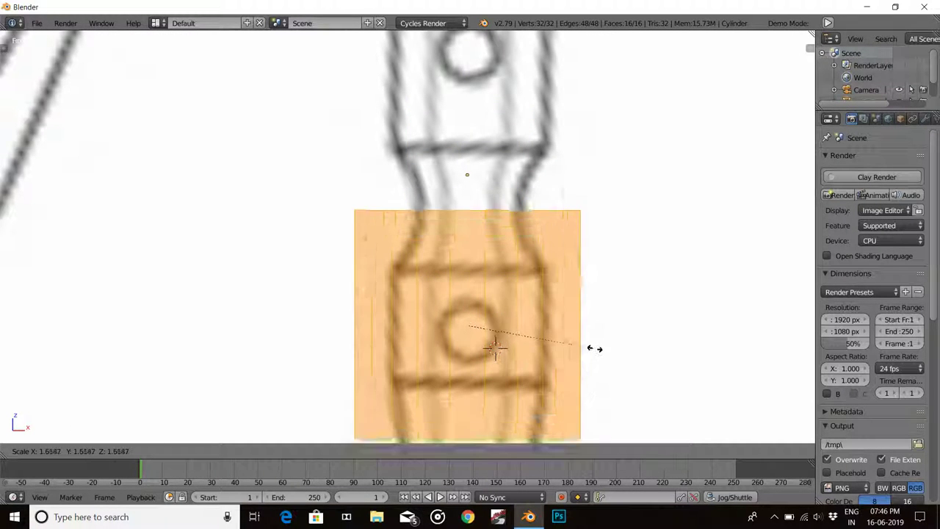
{"action": "left_click", "coordinate": [551, 342]}
{"action": "key", "text": "s"}
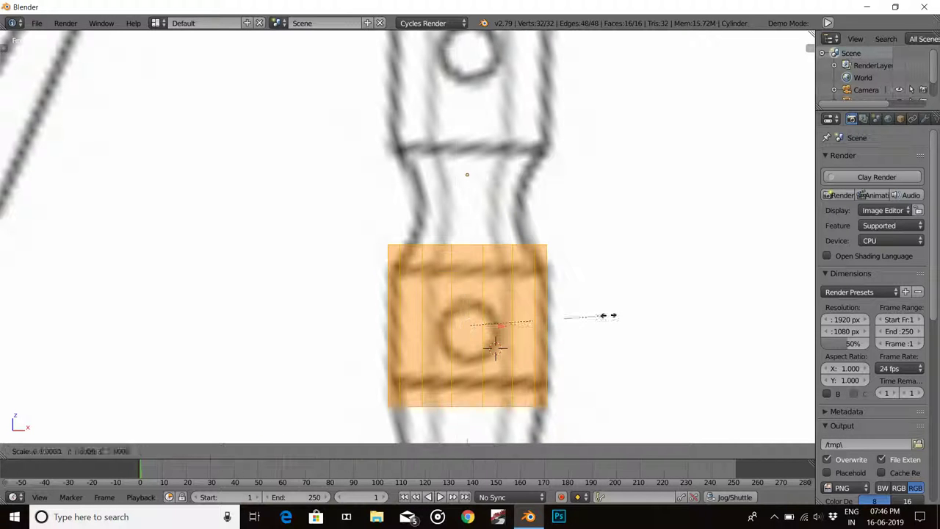
{"action": "key", "text": "z"}
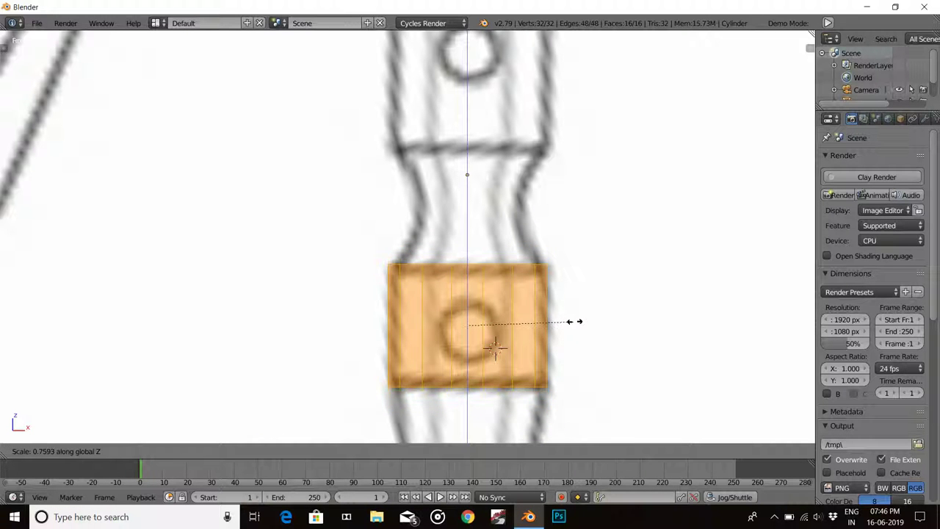
{"action": "left_click", "coordinate": [582, 321]}
{"action": "right_click", "coordinate": [467, 264], "text": "alt"}
{"action": "key", "text": "e"}
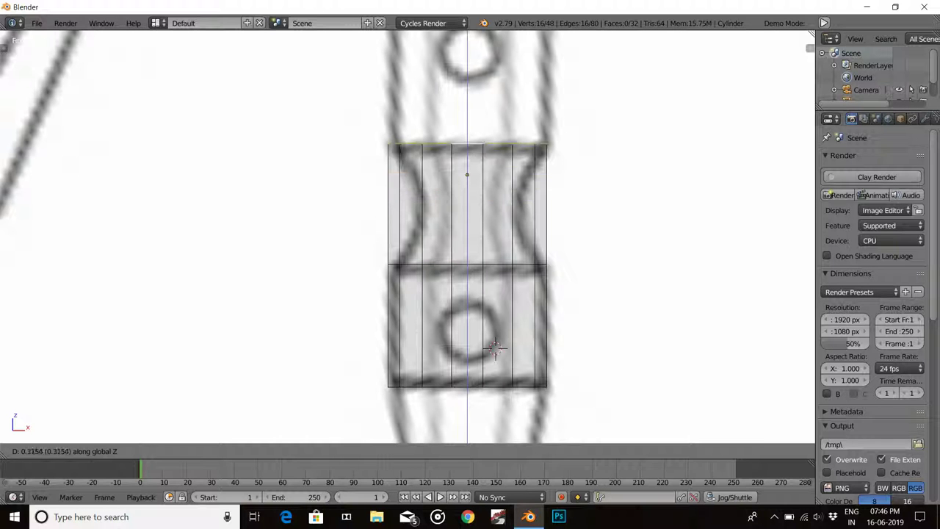
Add three loop cuts to the new section, spread them vertically, and pinch the middle loop into a waist
{"action": "key", "text": "Return"}
{"action": "middle_click_drag", "start_coordinate": [468, 265], "coordinate": [464, 308], "text": "shift"}
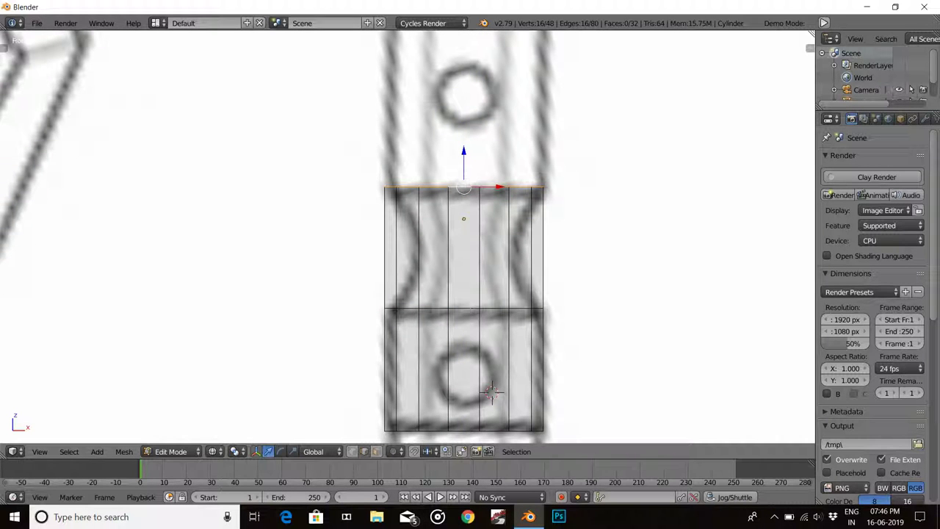
{"action": "key", "text": "ctrl+r"}
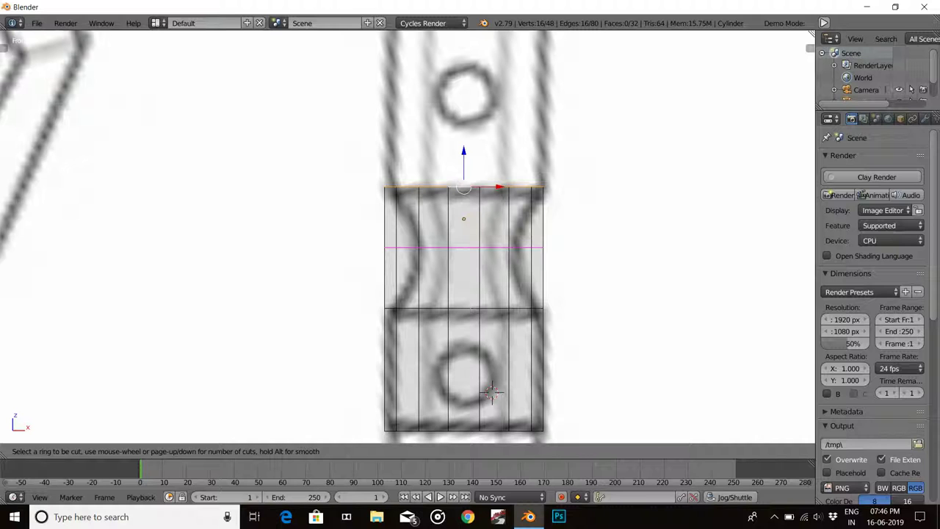
{"action": "scroll", "coordinate": [464, 247], "scroll_direction": "up", "scroll_amount": 2}
{"action": "left_click", "coordinate": [463, 247]}
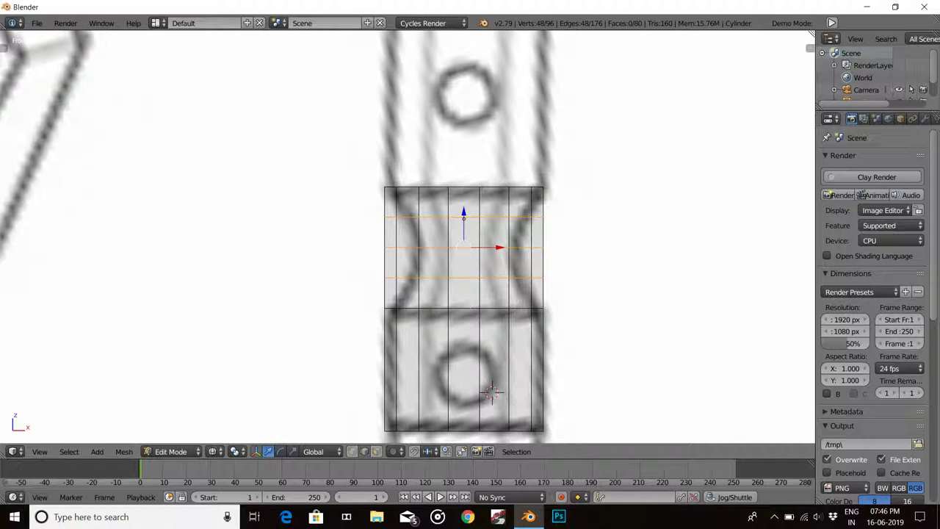
{"action": "key", "text": "s"}
{"action": "right_click", "coordinate": [588, 268]}
{"action": "key", "text": "s"}
{"action": "key", "text": "z"}
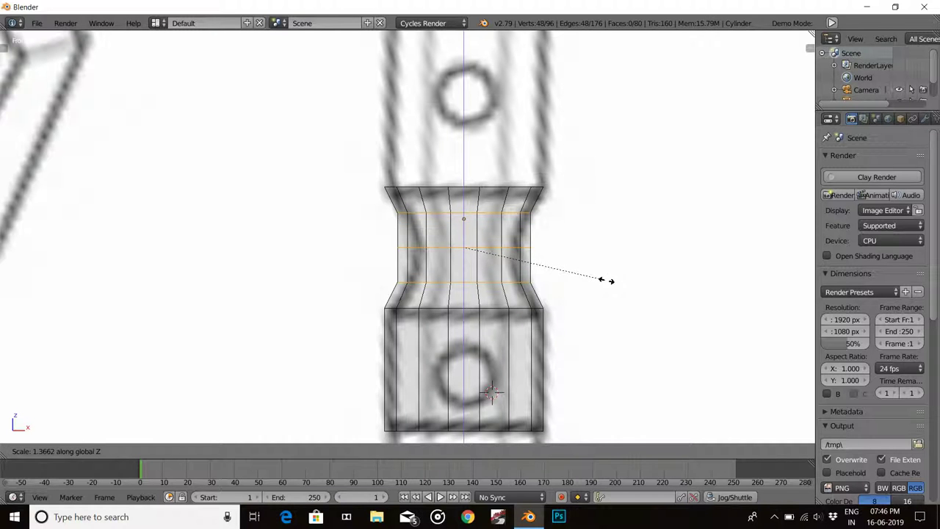
{"action": "left_click", "coordinate": [607, 281]}
{"action": "right_click", "coordinate": [411, 247], "text": "alt"}
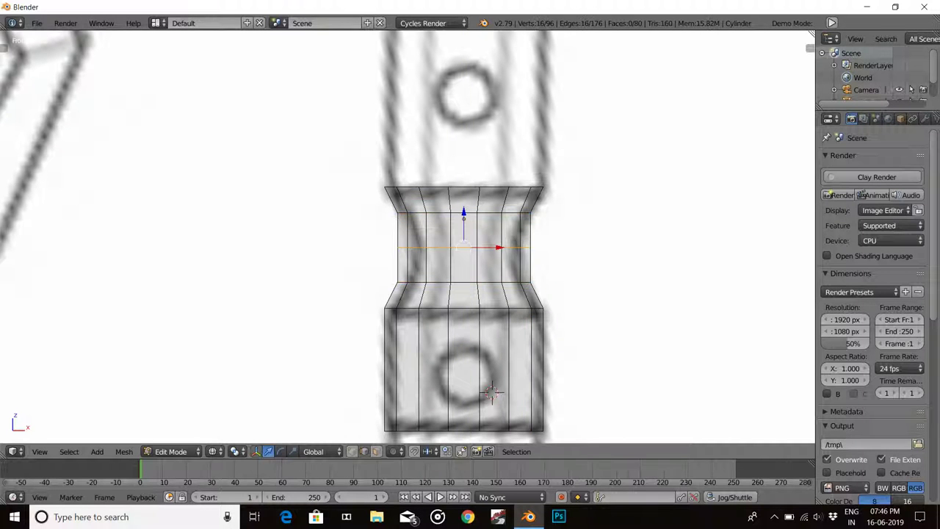
{"action": "key", "text": "s"}
{"action": "left_click", "coordinate": [571, 258]}
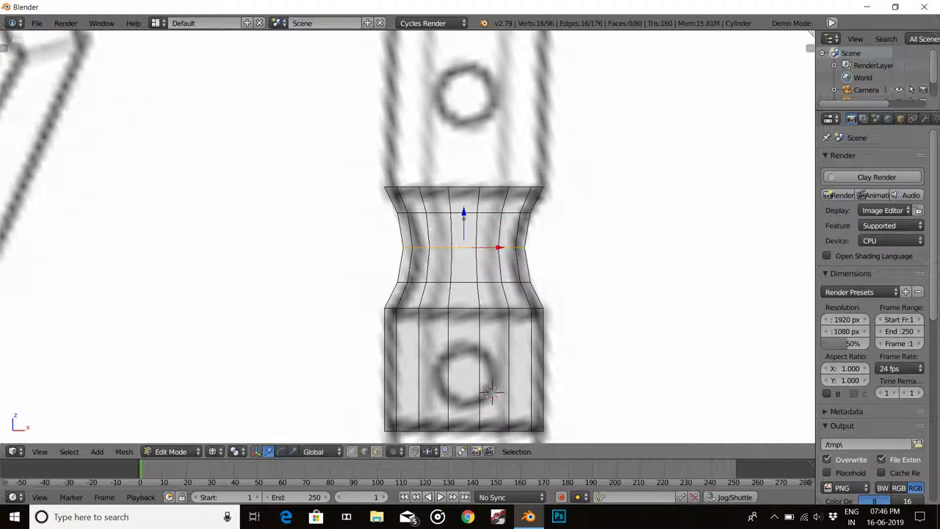
Extrude the top loop straight up to extend the shaft to just below the axe head
{"action": "middle_click_drag", "start_coordinate": [489, 389], "coordinate": [484, 445], "text": "shift"}
{"action": "right_click", "coordinate": [412, 245], "text": "alt"}
{"action": "middle_click_drag", "start_coordinate": [462, 309], "coordinate": [463, 426], "text": "shift"}
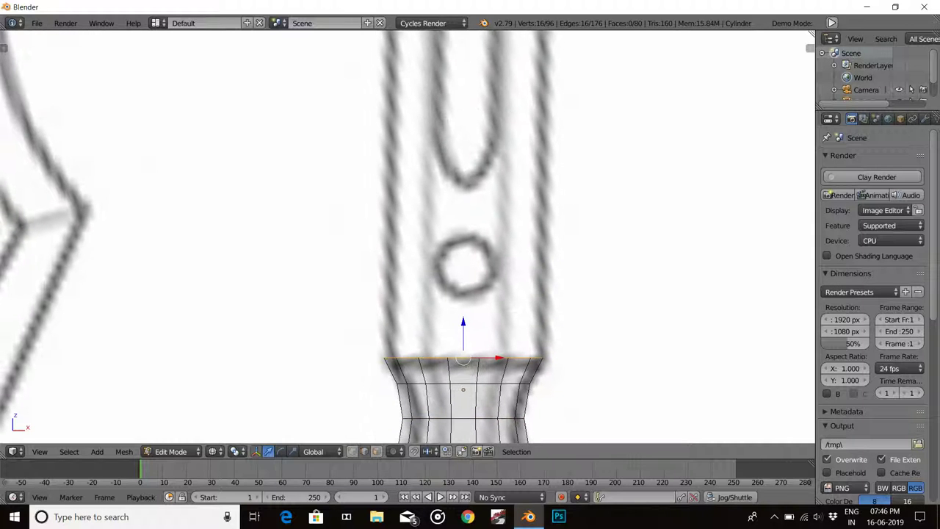
{"action": "key", "text": "e"}
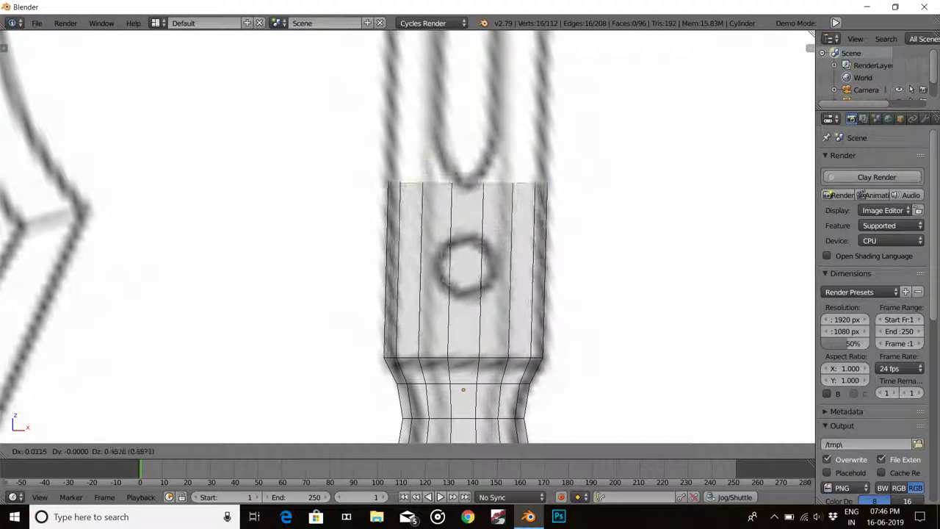
{"action": "key", "text": "shift+z"}
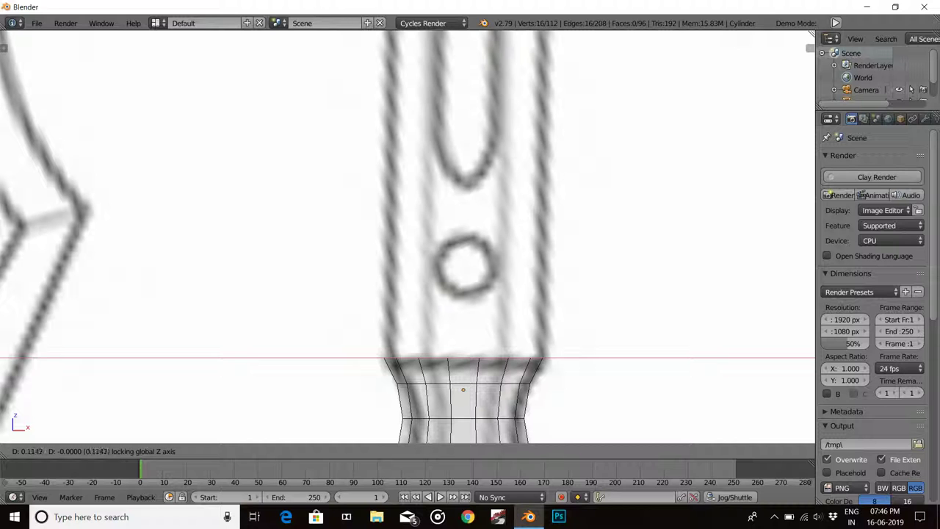
{"action": "left_click", "coordinate": [462, 44]}
{"action": "middle_click_drag", "start_coordinate": [463, 44], "coordinate": [463, 367], "text": "shift"}
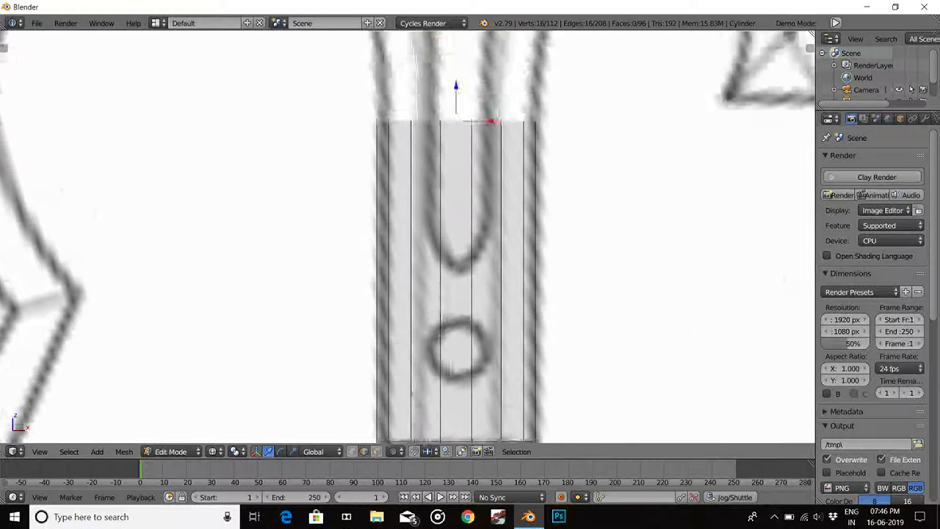
{"action": "key", "text": "e"}
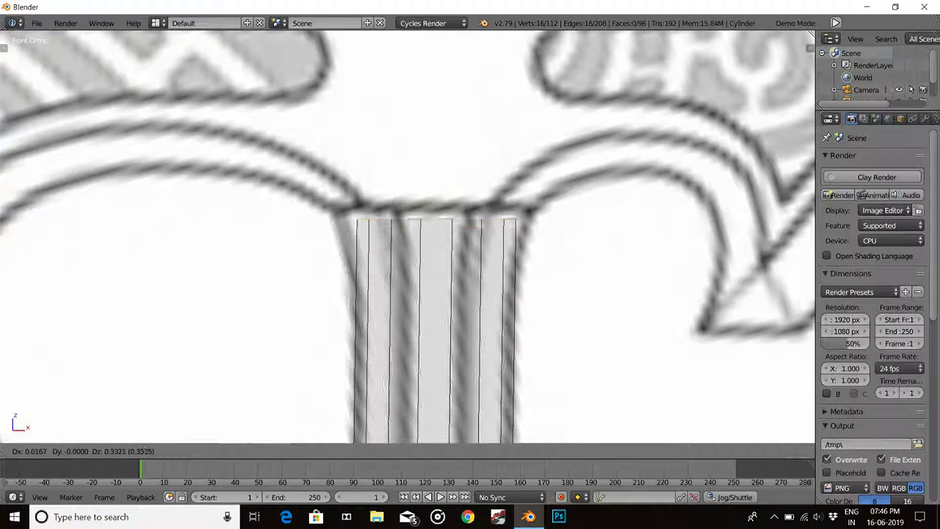
{"action": "key", "text": "Return"}
Extrude two more rings at the top, flaring them slightly wider to meet the axe head
{"action": "key", "text": "e"}
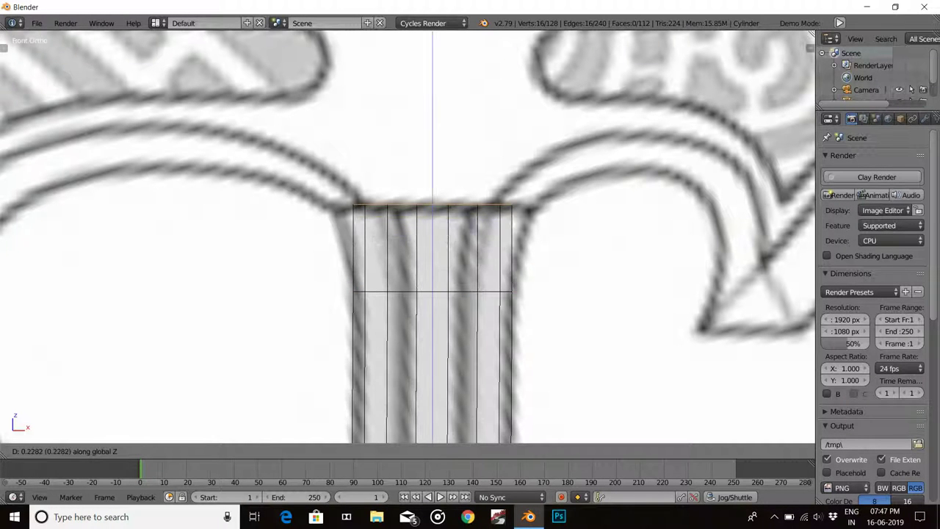
{"action": "key", "text": "Return"}
{"action": "key", "text": "s"}
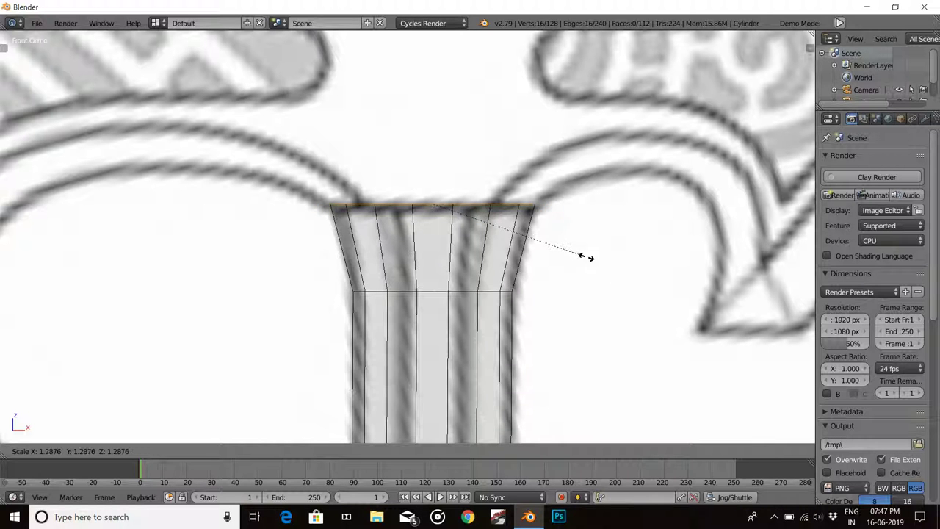
{"action": "key", "text": "Return"}
{"action": "key", "text": "e"}
{"action": "key", "text": "Return"}
{"action": "key", "text": "s"}
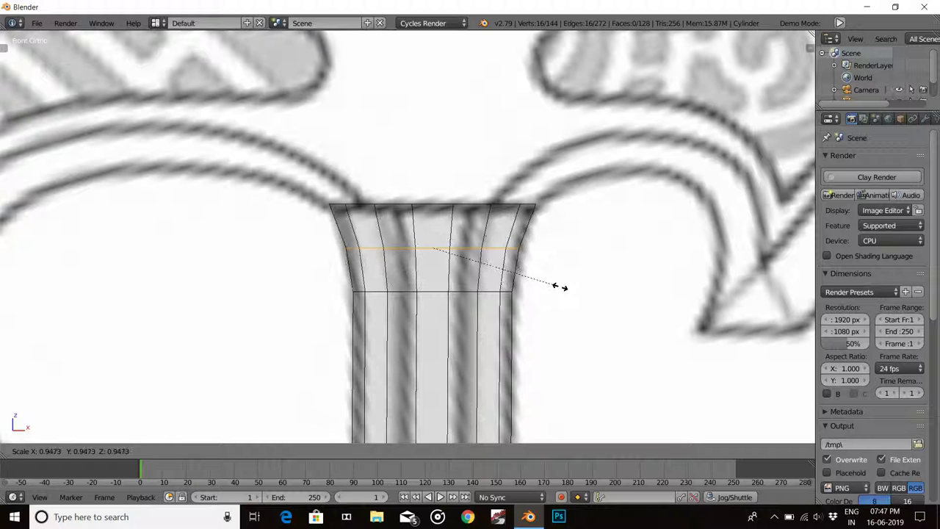
{"action": "key", "text": "Return"}
{"action": "middle_click_drag", "start_coordinate": [409, 235], "coordinate": [413, 268], "text": "shift"}
{"action": "right_click", "coordinate": [389, 240], "text": "alt"}
Slide the top edge loop slightly lower and select a vertical edge loop of the handle
{"action": "key", "text": "g"}
{"action": "key", "text": "g"}
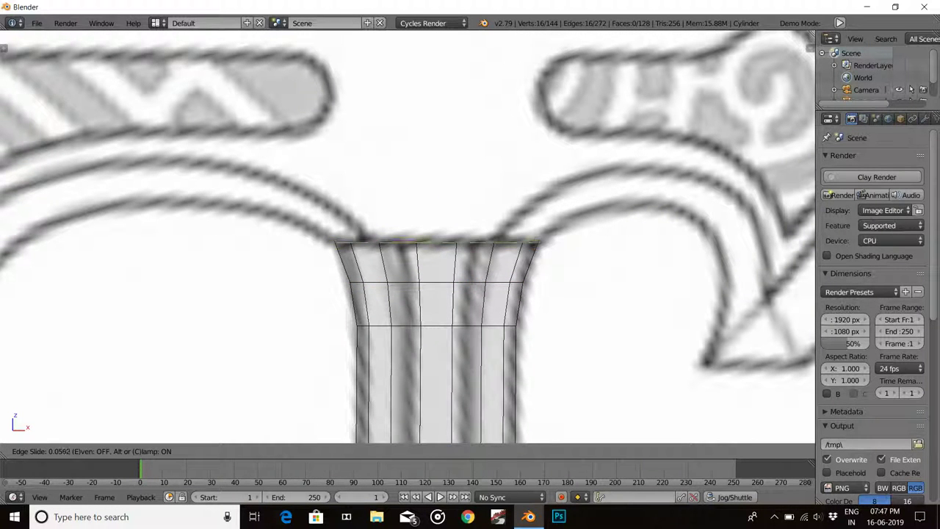
{"action": "key", "text": "Return"}
{"action": "right_click", "coordinate": [454, 305], "text": "alt"}
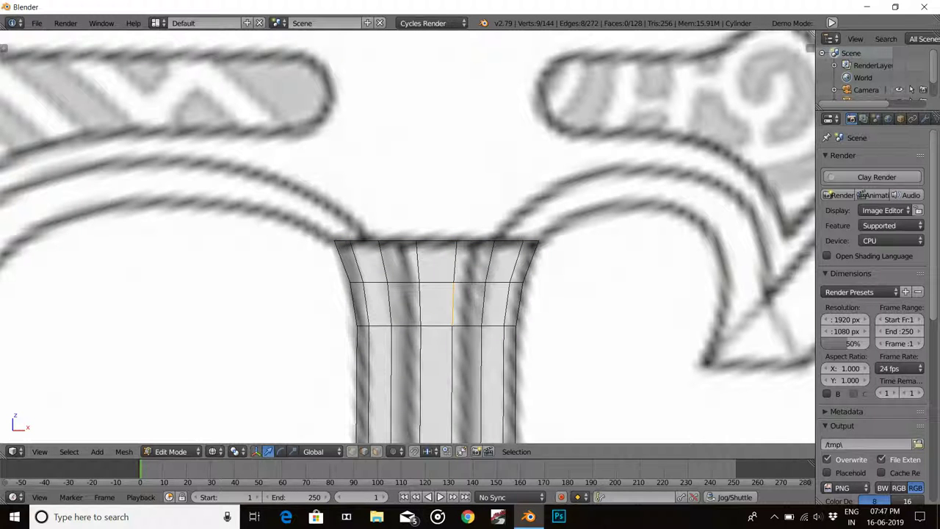
{"action": "right_click", "coordinate": [456, 260]}
{"action": "key", "text": "ctrl+z"}
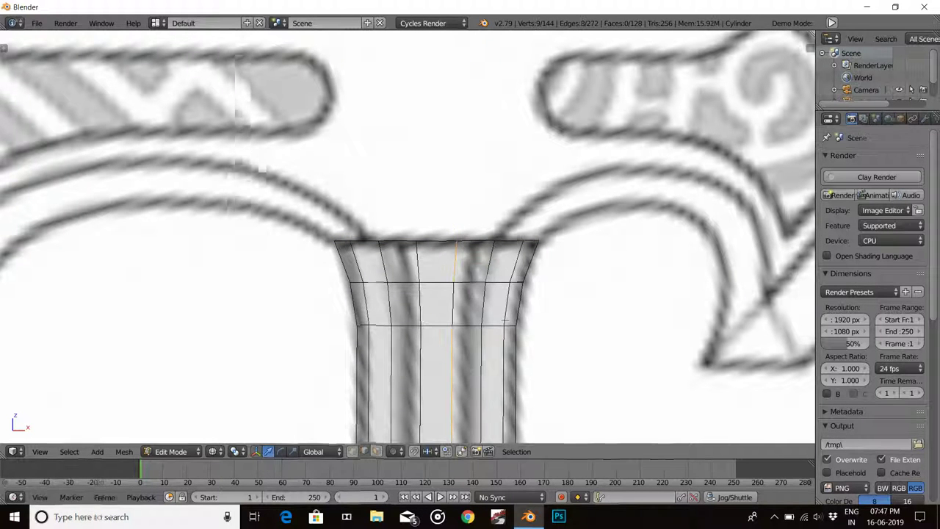
Bring the lower handle block into view and select an edge on the handle's narrow waist
{"action": "scroll", "coordinate": [412, 235], "scroll_direction": "down", "scroll_amount": 3}
{"action": "scroll", "coordinate": [411, 235], "scroll_direction": "down", "scroll_amount": 2}
{"action": "scroll", "coordinate": [408, 238], "scroll_direction": "up", "scroll_amount": 5}
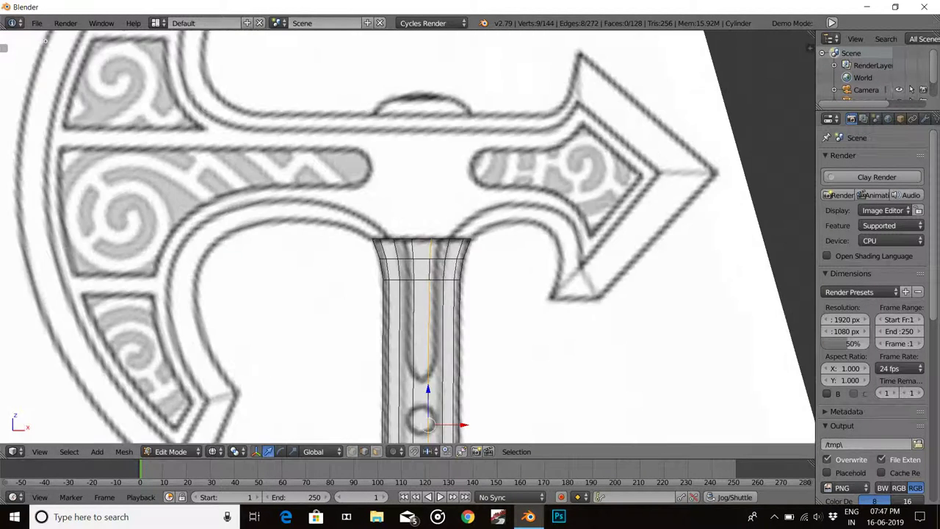
{"action": "scroll", "coordinate": [408, 238], "scroll_direction": "up", "scroll_amount": 3}
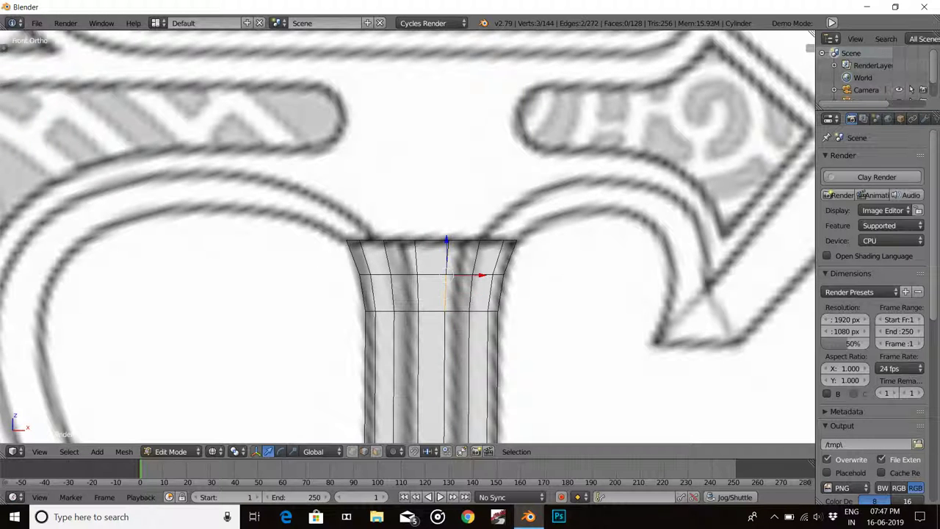
{"action": "scroll", "coordinate": [408, 238], "scroll_direction": "down", "scroll_amount": 2}
{"action": "scroll", "coordinate": [408, 238], "scroll_direction": "down", "scroll_amount": 4, "text": "shift"}
{"action": "scroll", "coordinate": [409, 238], "scroll_direction": "down", "scroll_amount": 4}
{"action": "scroll", "coordinate": [408, 238], "scroll_direction": "down", "scroll_amount": 3, "text": "shift"}
{"action": "scroll", "coordinate": [409, 238], "scroll_direction": "up", "scroll_amount": 5}
{"action": "scroll", "coordinate": [409, 238], "scroll_direction": "up", "scroll_amount": 2}
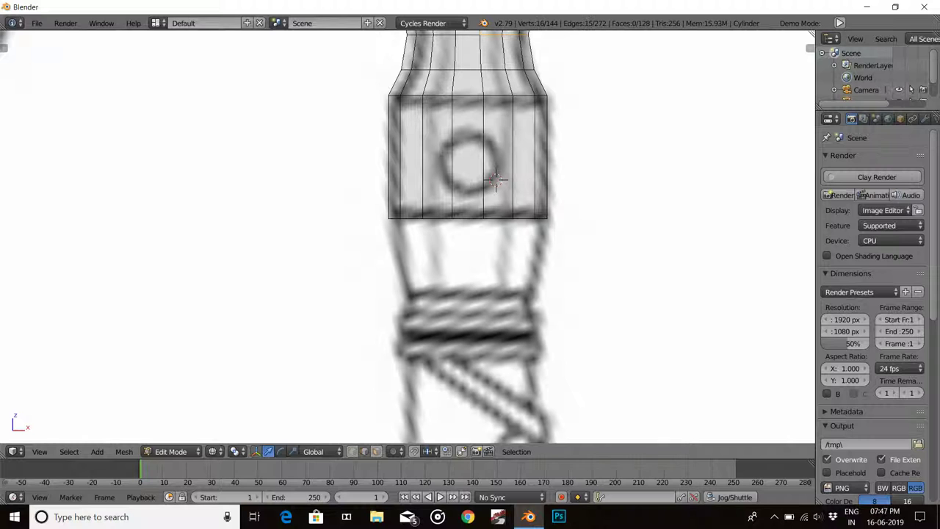
{"action": "middle_click_drag", "start_coordinate": [495, 180], "coordinate": [492, 375], "text": "shift"}
{"action": "key", "text": "Tab"}
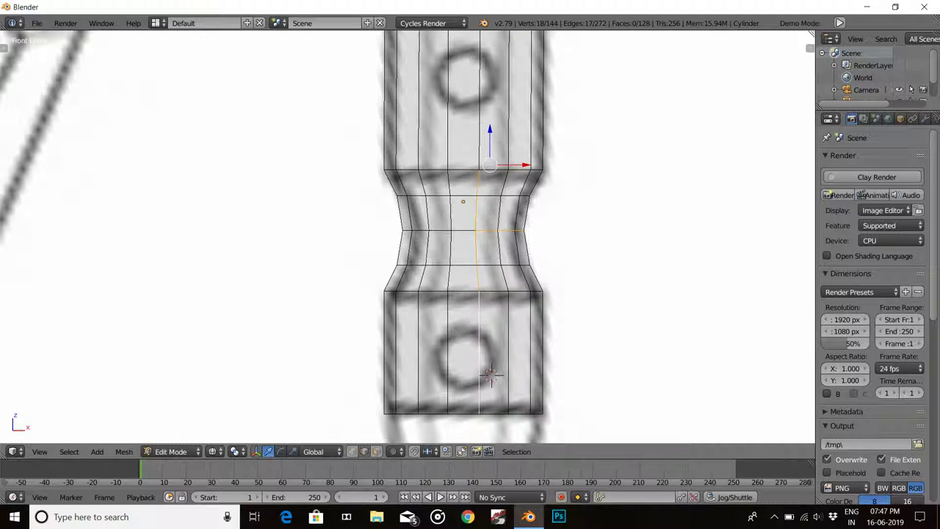
{"action": "right_click", "coordinate": [506, 230]}
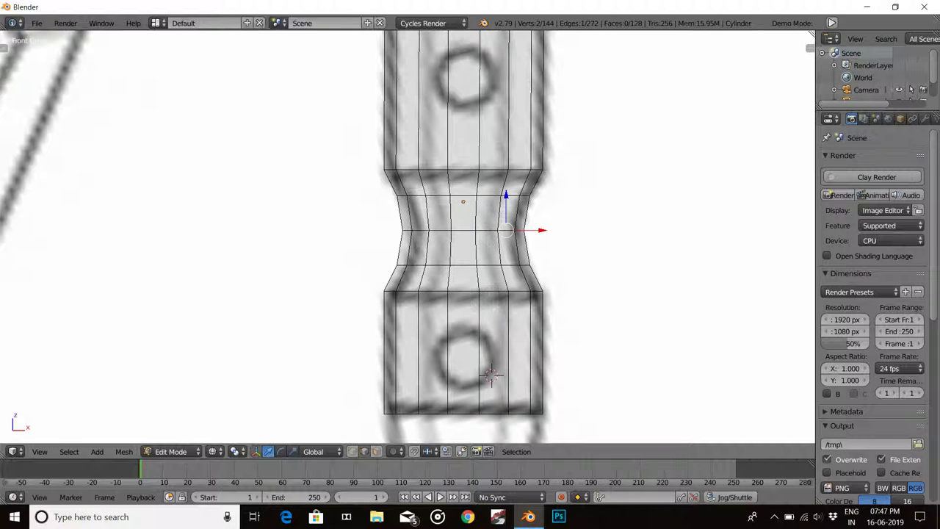
Look over the cylinder from an angle, then return to the front view over the reference
{"action": "middle_click_drag", "start_coordinate": [491, 375], "coordinate": [452, 272], "text": "shift"}
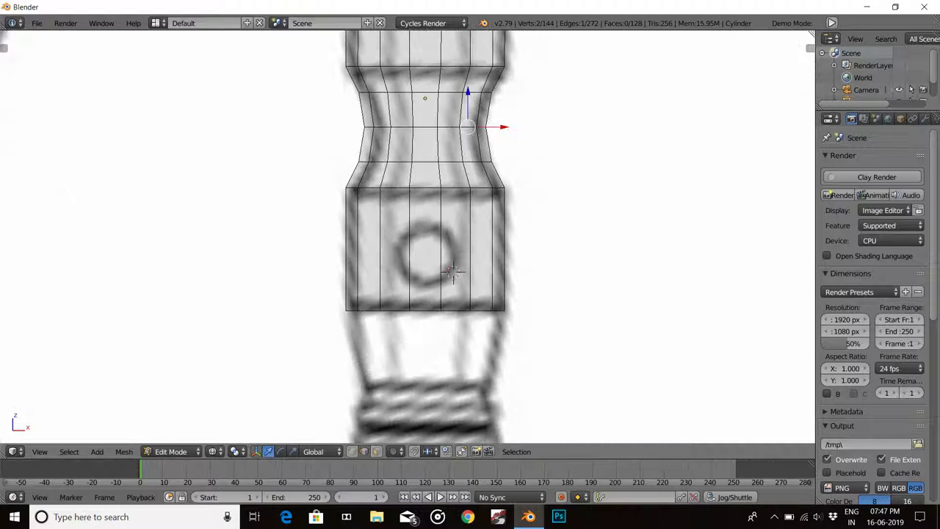
{"action": "scroll", "coordinate": [452, 272], "scroll_direction": "down", "scroll_amount": 8}
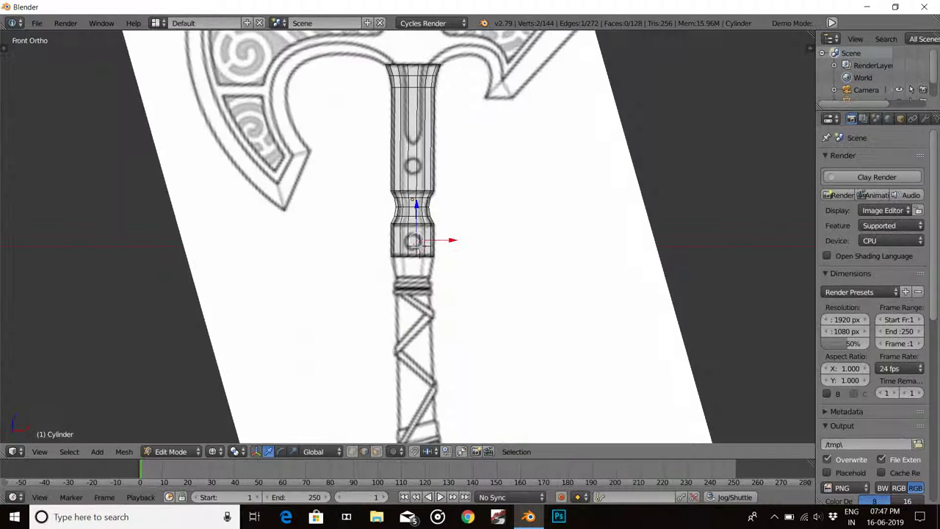
{"action": "scroll", "coordinate": [417, 249], "scroll_direction": "up", "scroll_amount": 2}
{"action": "scroll", "coordinate": [400, 264], "scroll_direction": "up", "scroll_amount": 5}
{"action": "scroll", "coordinate": [397, 265], "scroll_direction": "up", "scroll_amount": 1}
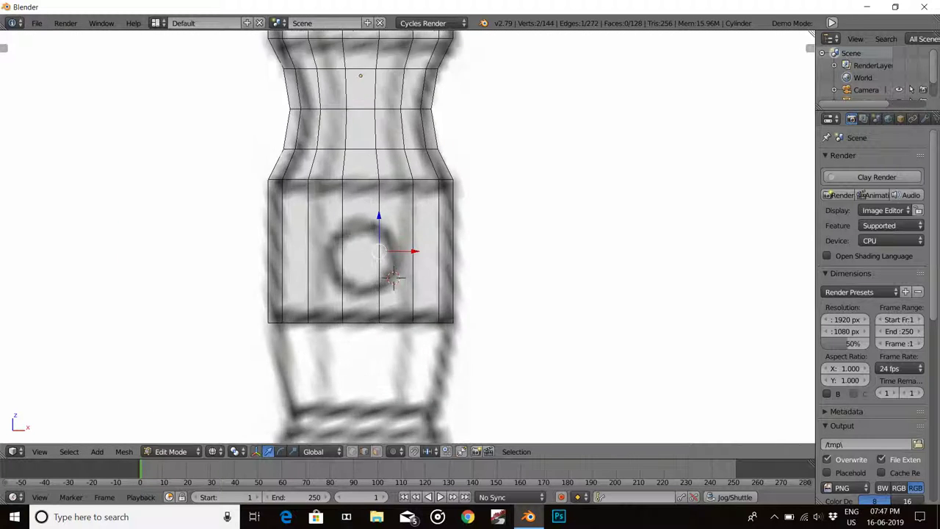
{"action": "scroll", "coordinate": [397, 265], "scroll_direction": "up", "scroll_amount": 2}
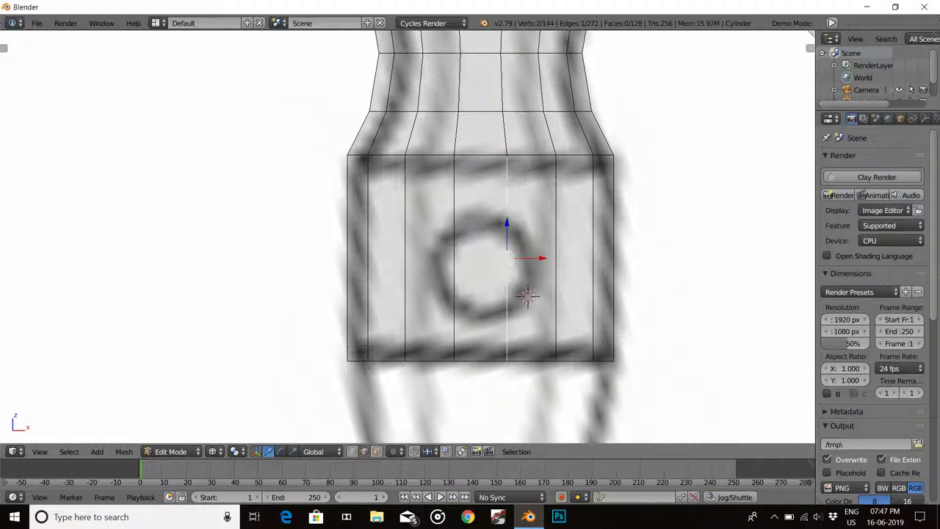
{"action": "scroll", "coordinate": [408, 236], "scroll_direction": "down", "scroll_amount": 2}
{"action": "scroll", "coordinate": [408, 237], "scroll_direction": "up", "scroll_amount": 3, "text": "shift"}
{"action": "scroll", "coordinate": [409, 236], "scroll_direction": "up", "scroll_amount": 3, "text": "shift"}
{"action": "scroll", "coordinate": [409, 237], "scroll_direction": "up", "scroll_amount": 3, "text": "shift"}
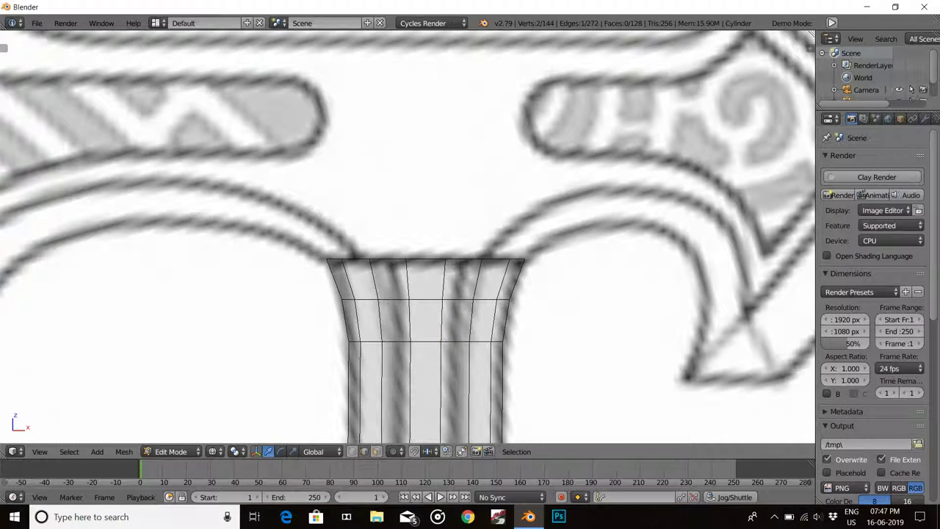
{"action": "scroll", "coordinate": [431, 420], "scroll_direction": "down", "scroll_amount": 3}
{"action": "mouse_move", "coordinate": [431, 397]}
{"action": "middle_mouse_down"}
{"action": "mouse_move", "coordinate": [431, 421]}
{"action": "mouse_move", "coordinate": [432, 294]}
{"action": "middle_mouse_up"}
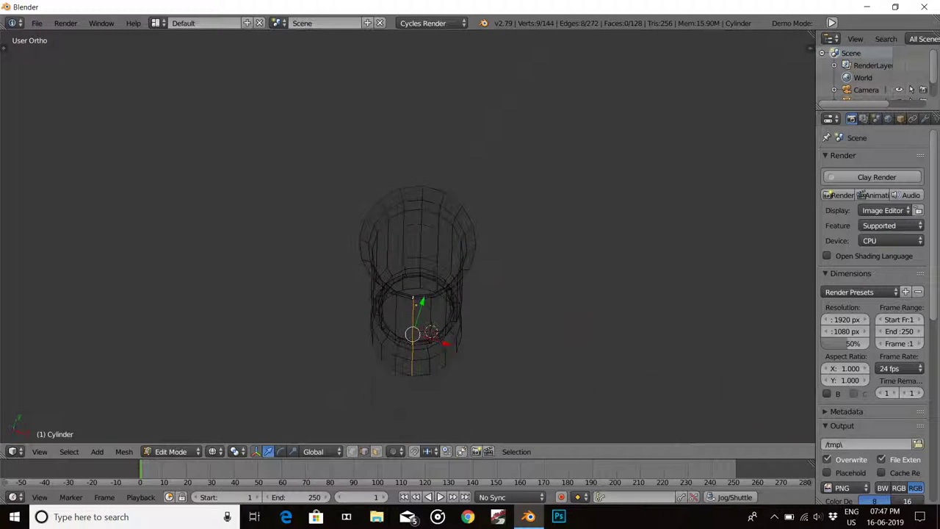
{"action": "key", "text": "KP_1"}
{"action": "scroll", "coordinate": [411, 242], "scroll_direction": "down", "scroll_amount": 2}
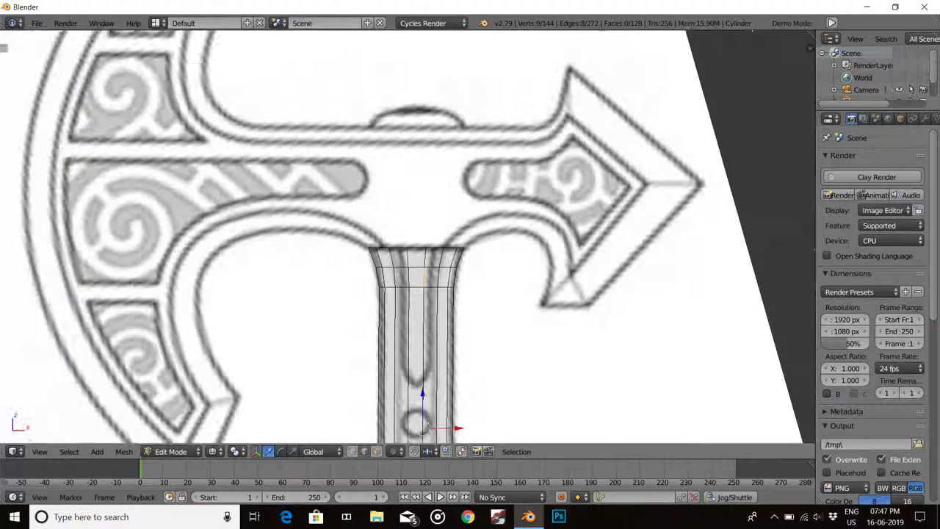
{"action": "scroll", "coordinate": [411, 242], "scroll_direction": "up", "scroll_amount": 2}
{"action": "scroll", "coordinate": [411, 242], "scroll_direction": "up", "scroll_amount": 2}
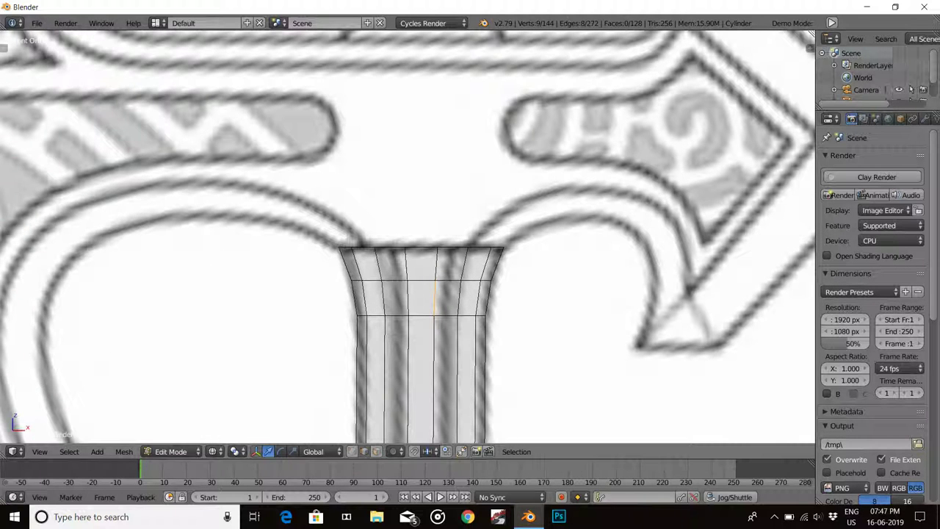
Add a second vertical edge loop and scale the selected loops horizontally along X
{"action": "middle_click_drag", "start_coordinate": [411, 242], "coordinate": [419, 293]}
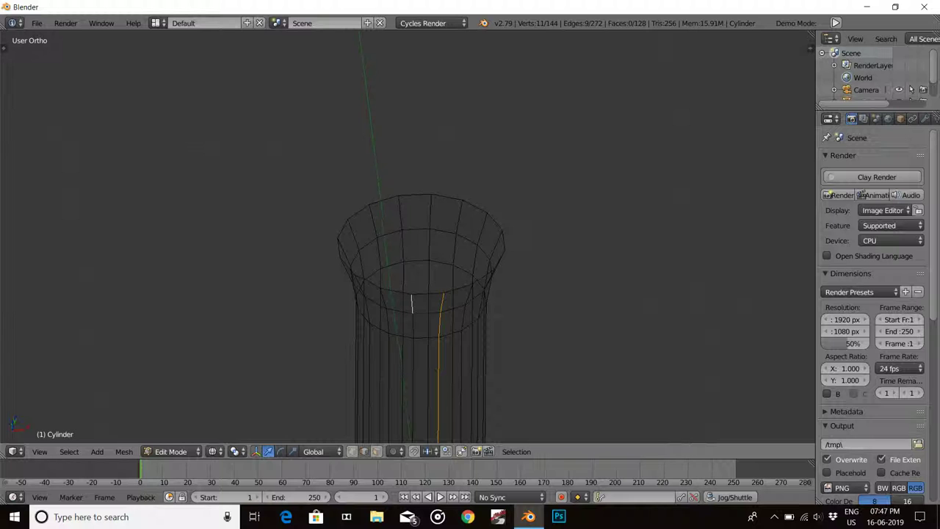
{"action": "scroll", "coordinate": [412, 304], "scroll_direction": "down", "scroll_amount": 3}
{"action": "scroll", "coordinate": [409, 258], "scroll_direction": "down", "scroll_amount": 2}
{"action": "right_click", "coordinate": [410, 397], "text": "alt+shift"}
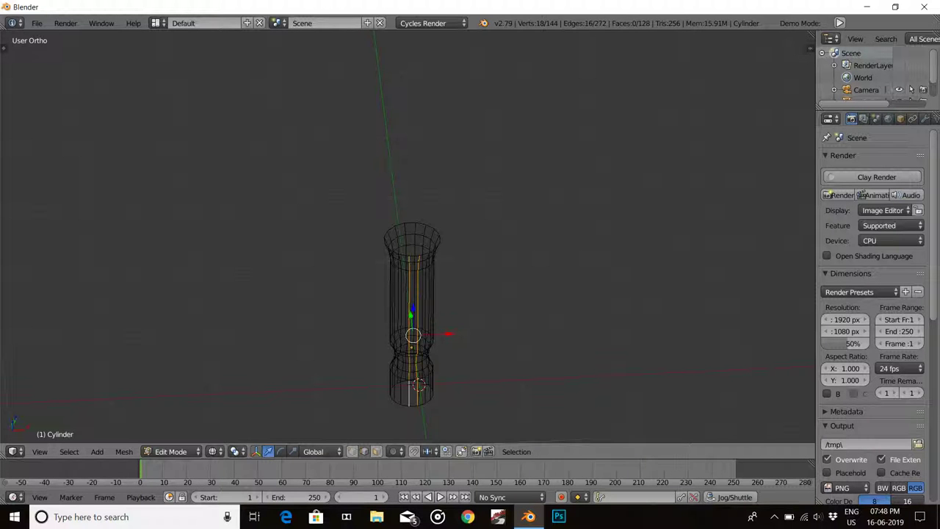
{"action": "key", "text": "KP_1"}
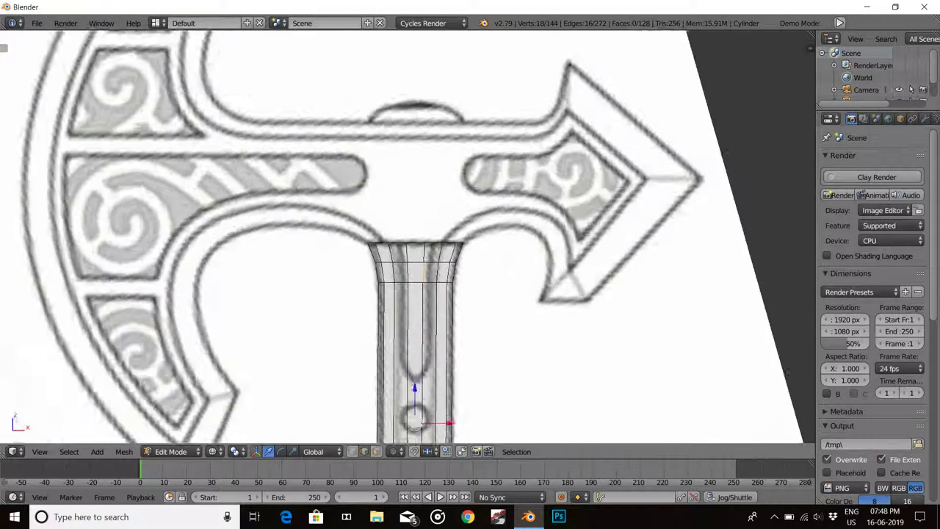
{"action": "scroll", "coordinate": [419, 294], "scroll_direction": "up", "scroll_amount": 3}
{"action": "key", "text": "g"}
{"action": "key", "text": "g"}
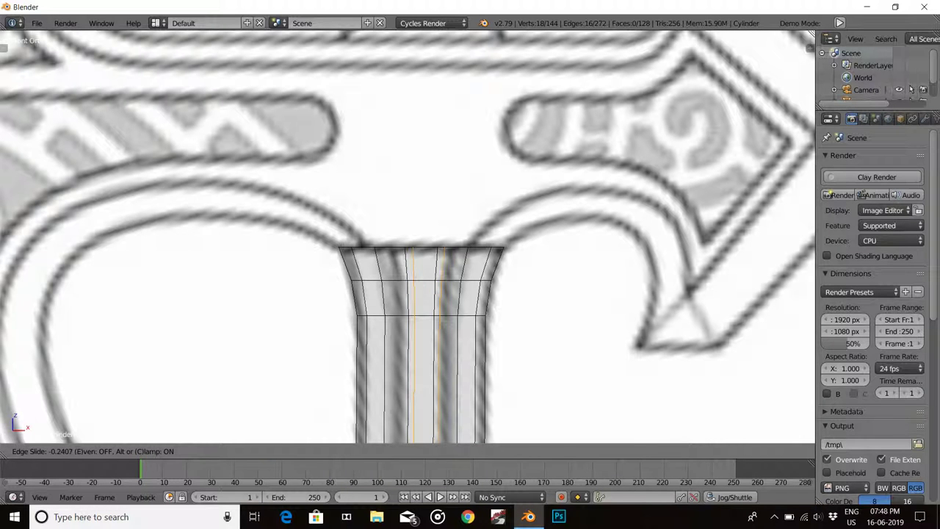
{"action": "key", "text": "Escape"}
{"action": "key", "text": "s"}
{"action": "key", "text": "x"}
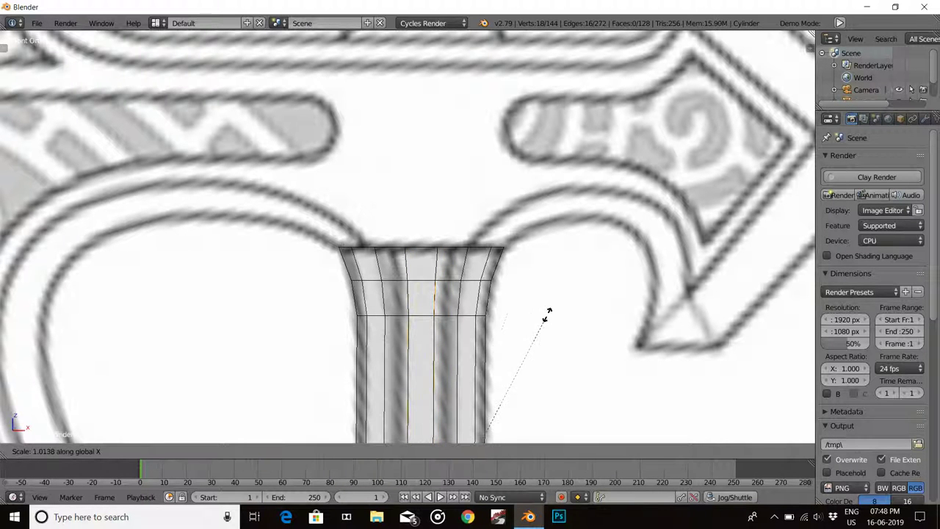
{"action": "left_click", "coordinate": [69, 272]}
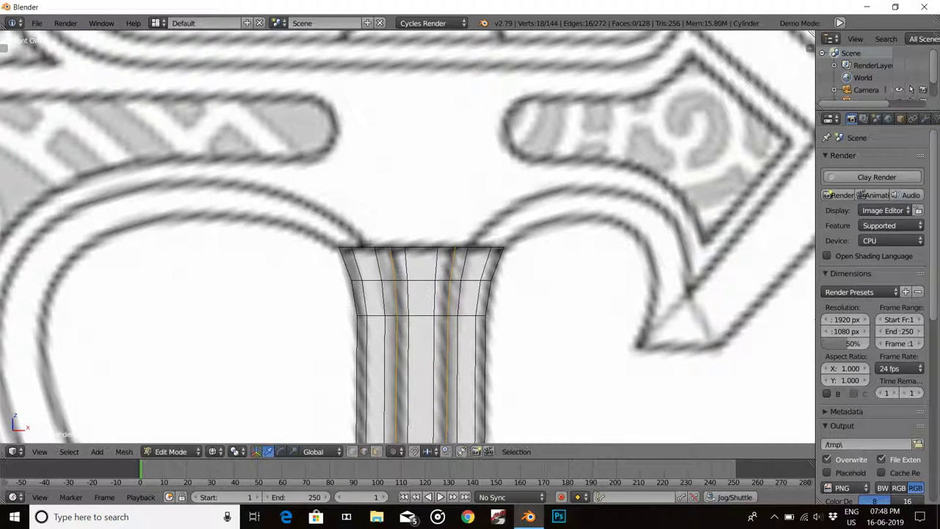
Select a single short edge and inspect the cylinder from top-down and side views
{"action": "right_click", "coordinate": [436, 294]}
{"action": "key", "text": "KP_8"}
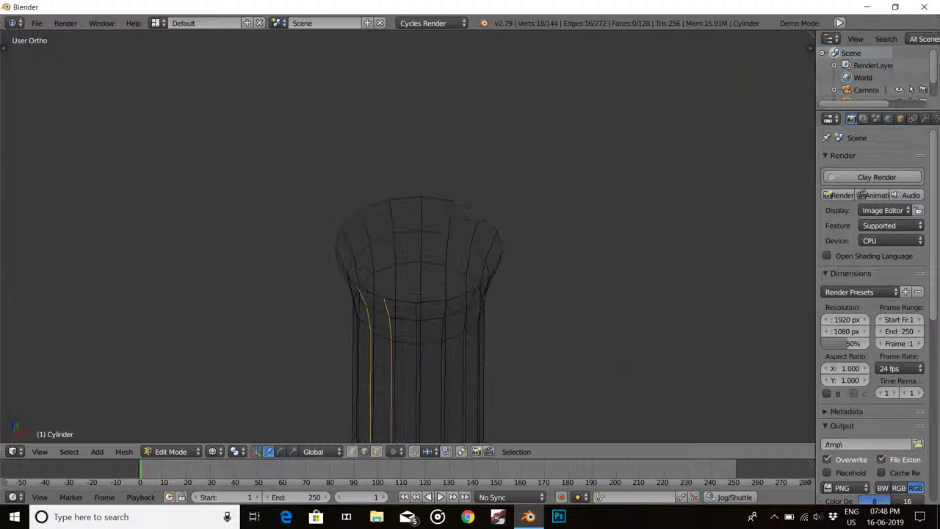
{"action": "key", "text": "KP_8"}
{"action": "key", "text": "KP_8"}
{"action": "key", "text": "KP_8"}
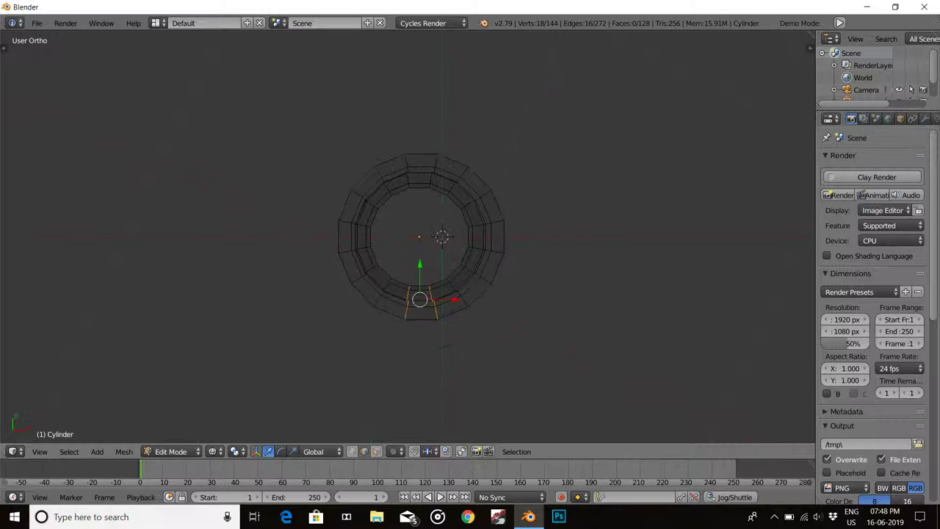
{"action": "mouse_move", "coordinate": [492, 221]}
{"action": "middle_mouse_down"}
{"action": "mouse_move", "coordinate": [450, 272]}
{"action": "mouse_move", "coordinate": [360, 252]}
{"action": "middle_mouse_up"}
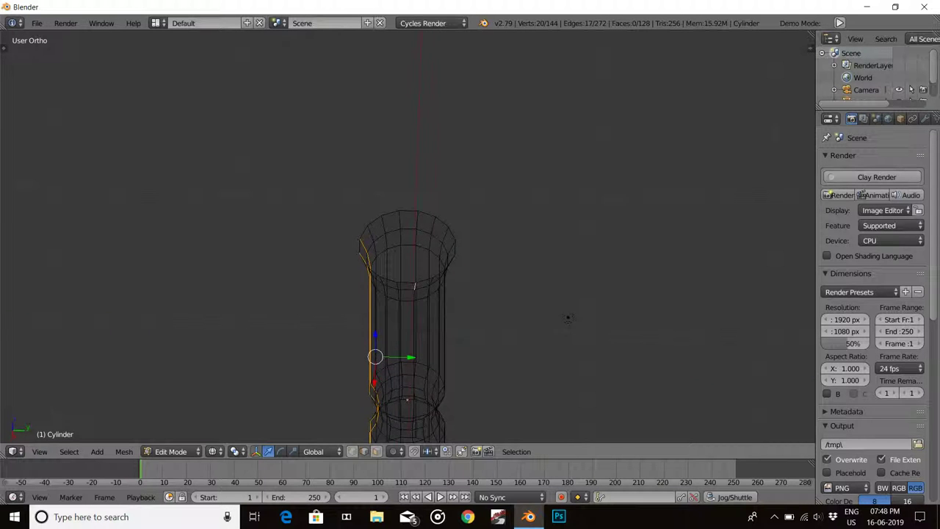
{"action": "middle_click_drag", "start_coordinate": [566, 318], "coordinate": [572, 103]}
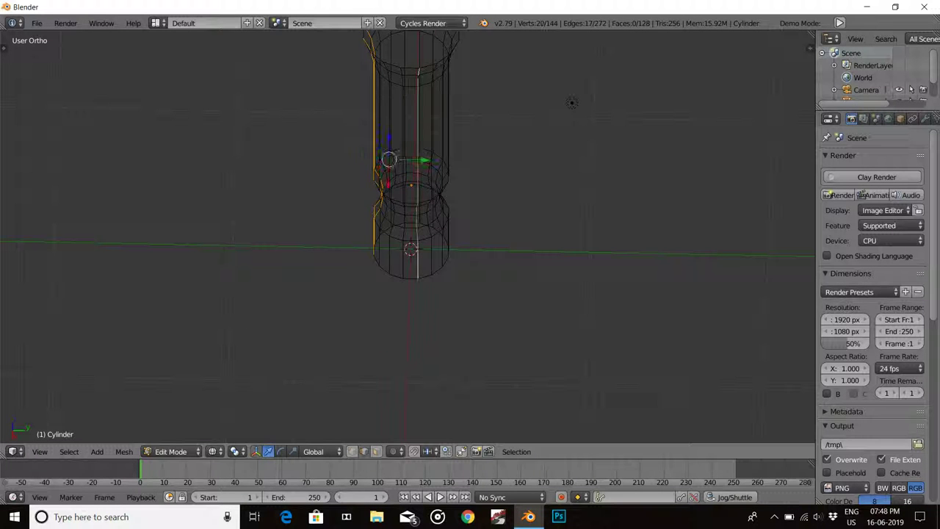
{"action": "mouse_move", "coordinate": [572, 102]}
{"action": "middle_mouse_down"}
{"action": "mouse_move", "coordinate": [575, 294]}
{"action": "mouse_move", "coordinate": [609, 294]}
{"action": "mouse_move", "coordinate": [610, 220]}
{"action": "mouse_move", "coordinate": [610, 308]}
{"action": "mouse_move", "coordinate": [610, 264]}
{"action": "mouse_move", "coordinate": [609, 294]}
{"action": "mouse_move", "coordinate": [610, 272]}
{"action": "mouse_move", "coordinate": [573, 283]}
{"action": "mouse_move", "coordinate": [588, 279]}
{"action": "middle_mouse_up"}
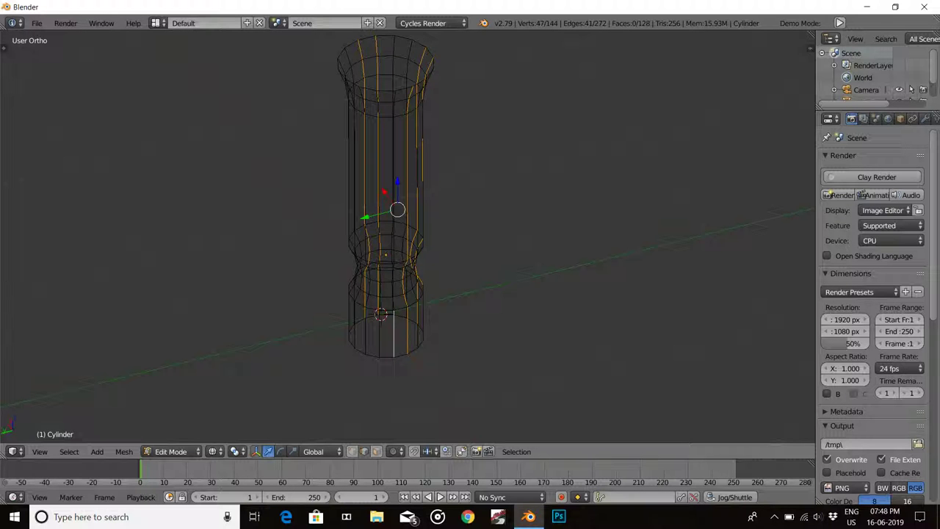
Add several more vertical edge columns and front edges around the cylinder to the selection
{"action": "right_click", "coordinate": [395, 184], "text": "alt+shift"}
{"action": "mouse_move", "coordinate": [588, 279]}
{"action": "middle_mouse_down"}
{"action": "mouse_move", "coordinate": [566, 286]}
{"action": "mouse_move", "coordinate": [566, 352]}
{"action": "mouse_move", "coordinate": [566, 330]}
{"action": "middle_mouse_up"}
{"action": "right_click", "coordinate": [335, 286], "text": "shift"}
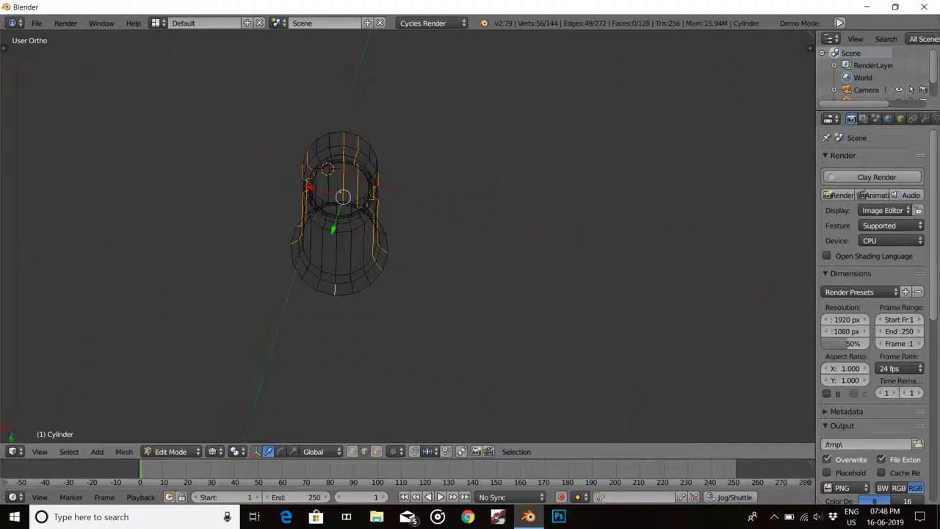
{"action": "right_click", "coordinate": [335, 250], "text": "alt+shift"}
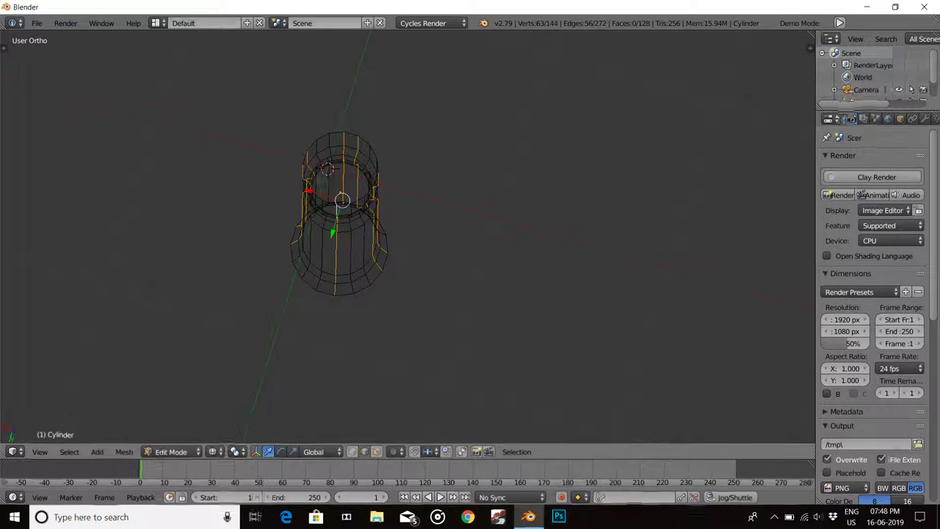
{"action": "middle_click_drag", "start_coordinate": [565, 331], "coordinate": [565, 301]}
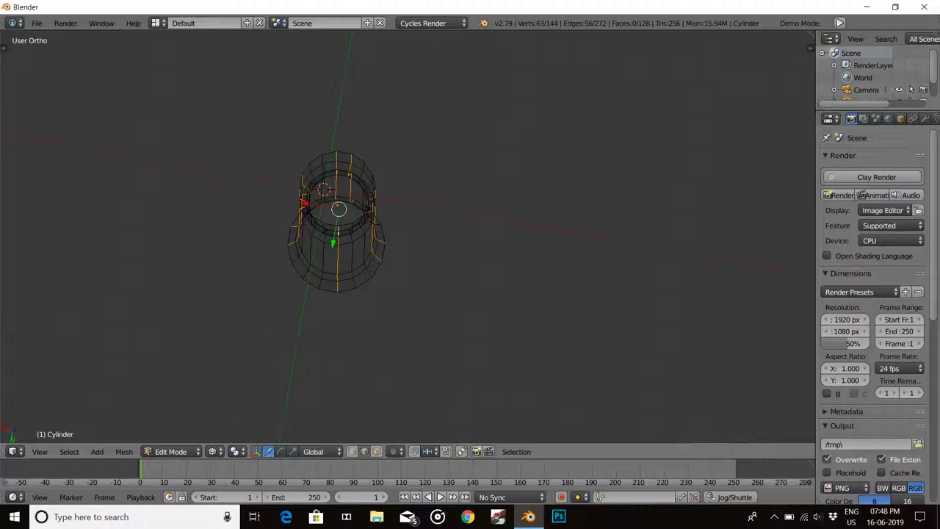
{"action": "right_click", "coordinate": [331, 228], "text": "shift"}
{"action": "right_click", "coordinate": [334, 220], "text": "alt+shift"}
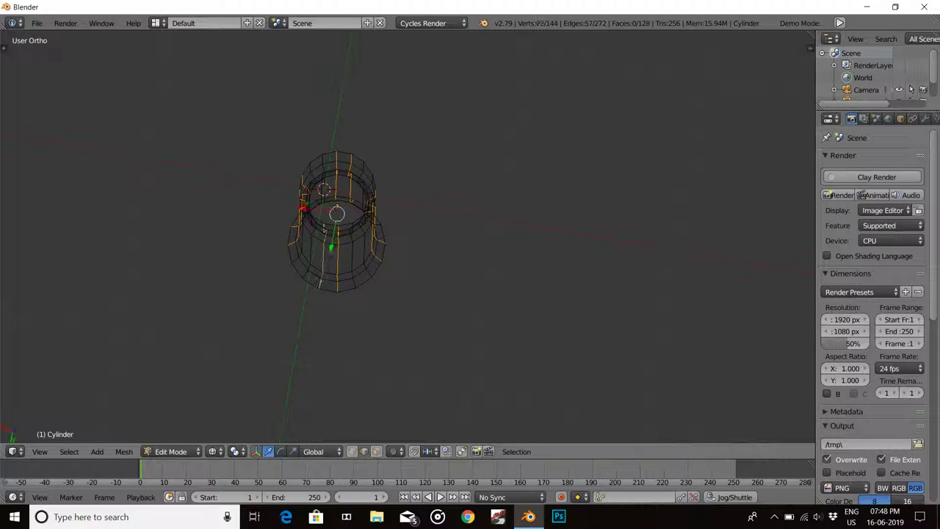
{"action": "middle_click_drag", "start_coordinate": [411, 294], "coordinate": [411, 220]}
In front view, scale the selected edge columns outward on X/Y to about 1.87
{"action": "key", "text": "KP_1"}
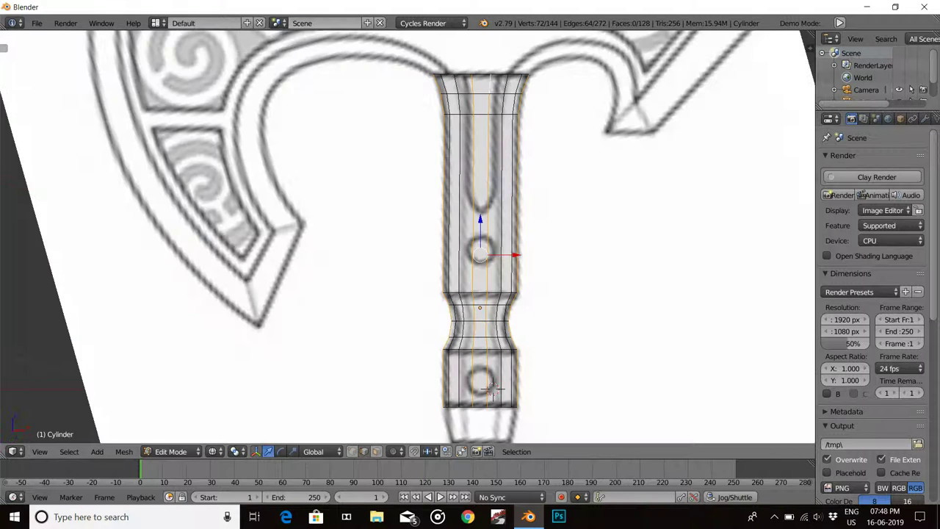
{"action": "scroll", "coordinate": [408, 235], "scroll_direction": "up", "scroll_amount": 3}
{"action": "key", "text": "s"}
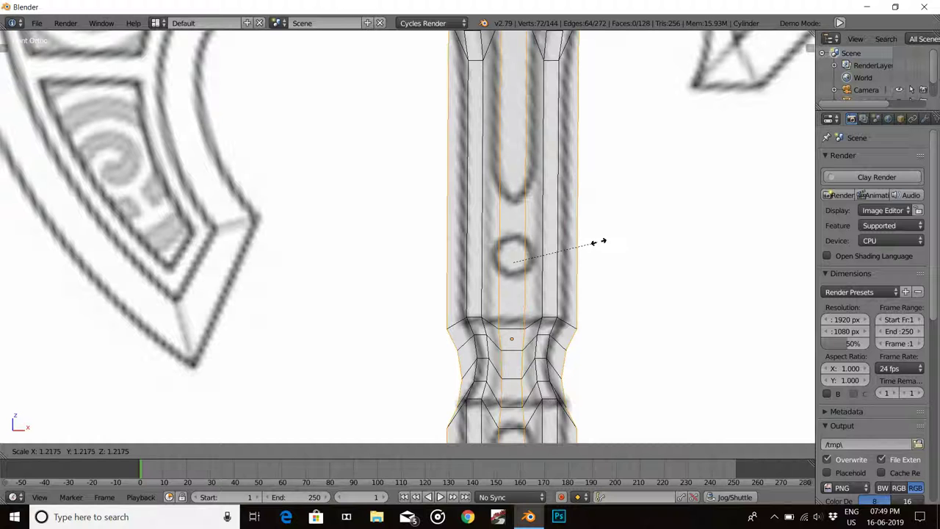
{"action": "key", "text": "x"}
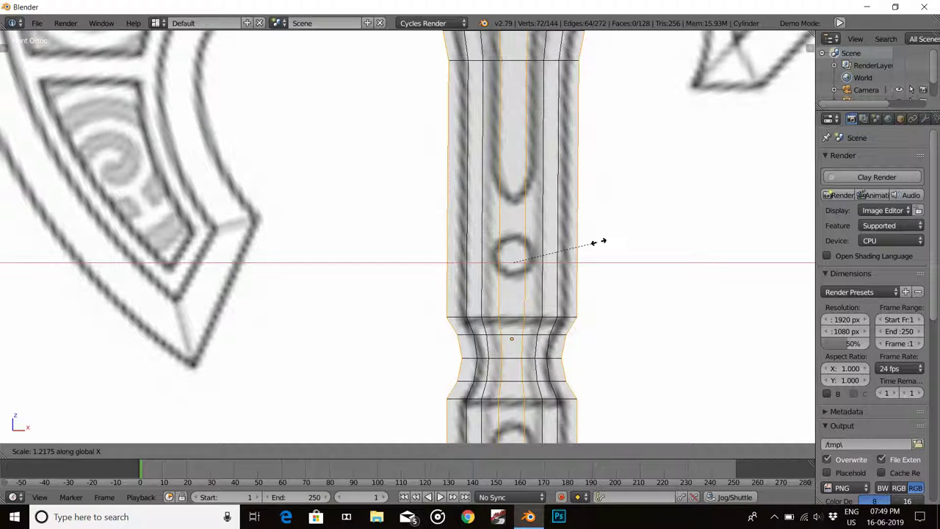
{"action": "key", "text": "shift+z"}
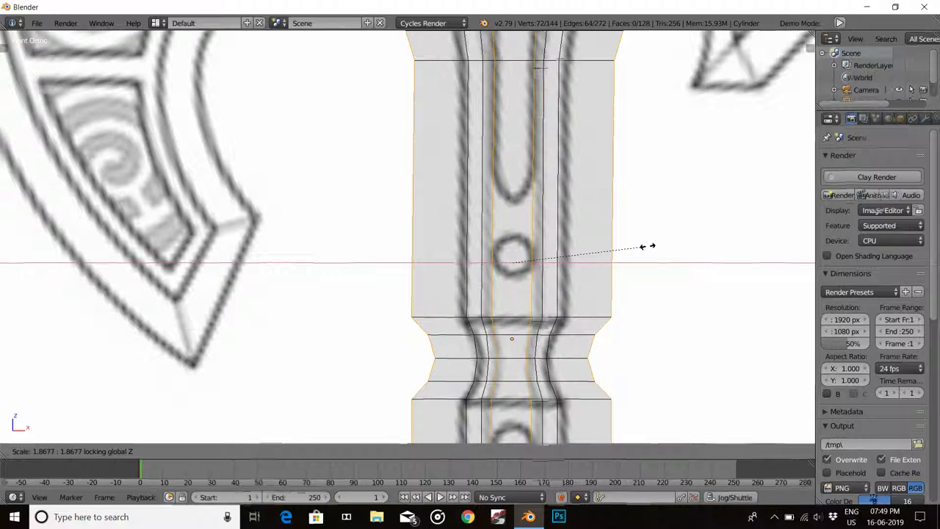
{"action": "left_click", "coordinate": [647, 246]}
From the top view, shrink the four ridges back somewhat, then return to front view
{"action": "middle_click_drag", "start_coordinate": [646, 247], "coordinate": [647, 345]}
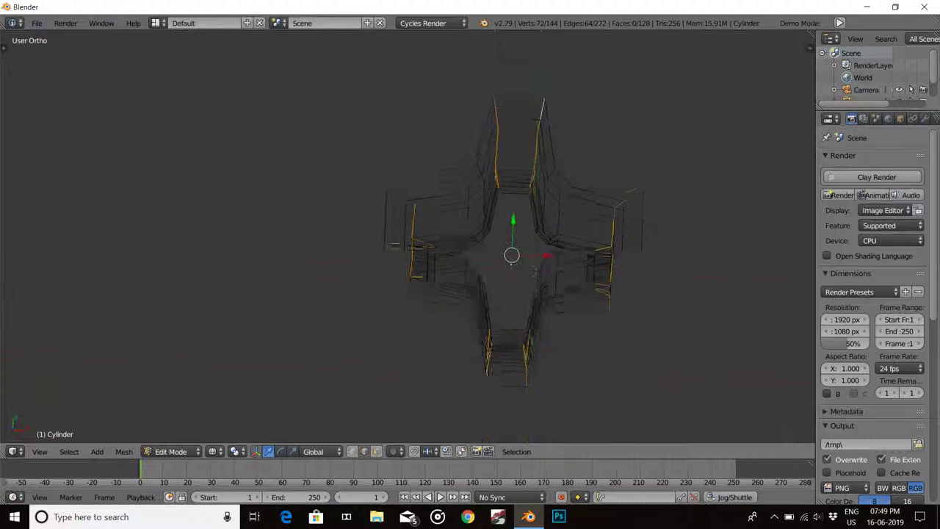
{"action": "middle_click_drag", "start_coordinate": [647, 345], "coordinate": [647, 330]}
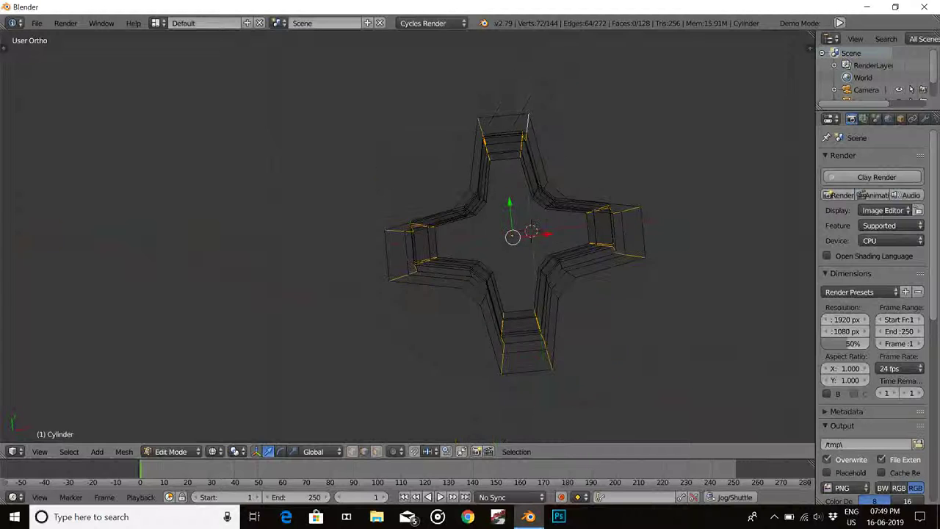
{"action": "key", "text": "KP_7"}
{"action": "key", "text": "s"}
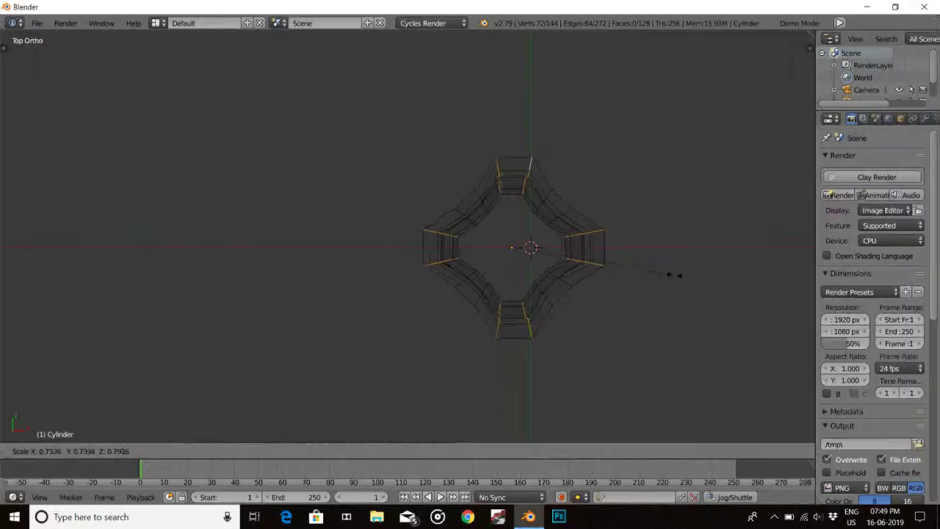
{"action": "left_click", "coordinate": [666, 281]}
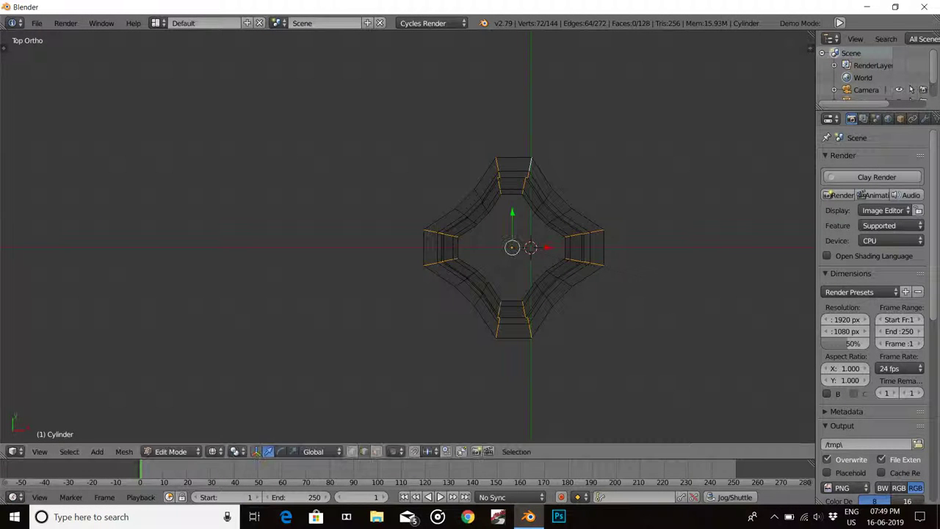
{"action": "key", "text": "KP_1"}
{"action": "scroll", "coordinate": [426, 235], "scroll_direction": "up", "scroll_amount": 2}
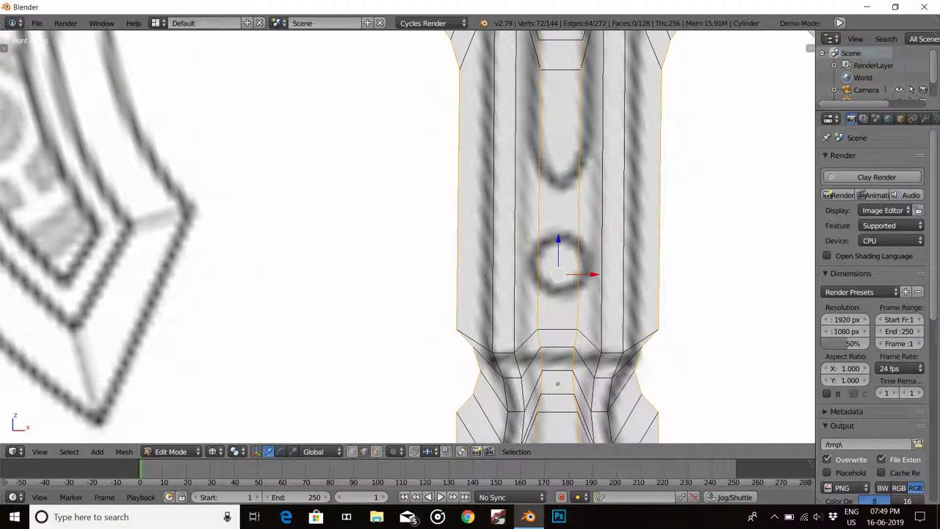
Stretch the selected ridge columns vertically along Z
{"action": "key", "text": "s"}
{"action": "key", "text": "z"}
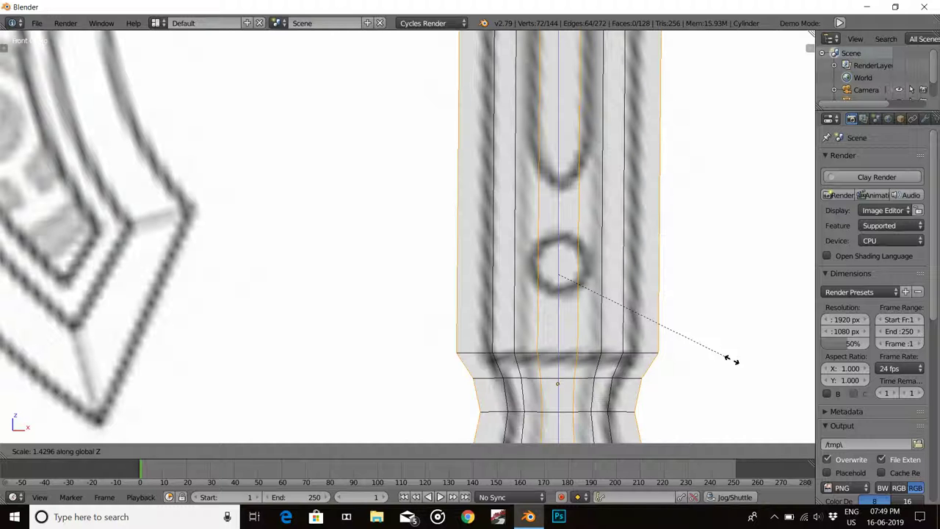
{"action": "left_click", "coordinate": [731, 359]}
{"action": "scroll", "coordinate": [509, 417], "scroll_direction": "down", "scroll_amount": 3}
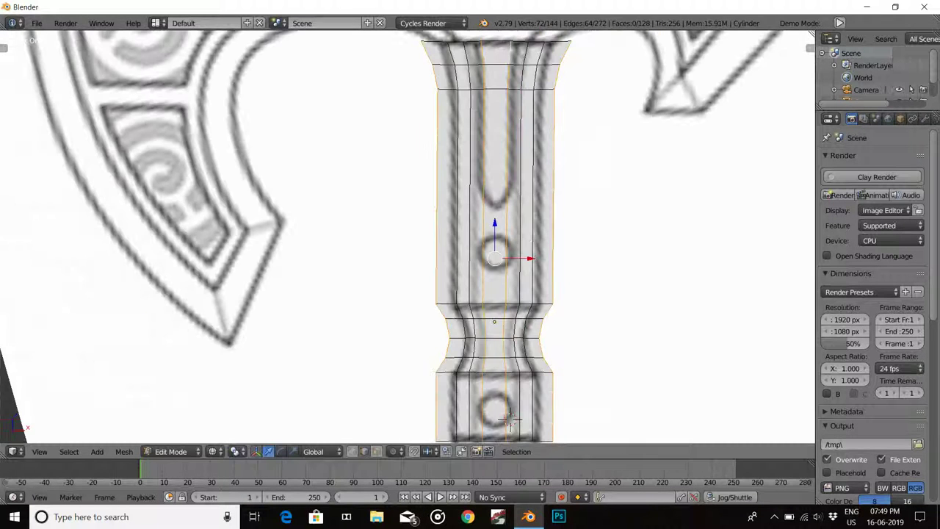
{"action": "scroll", "coordinate": [509, 418], "scroll_direction": "up", "scroll_amount": 3}
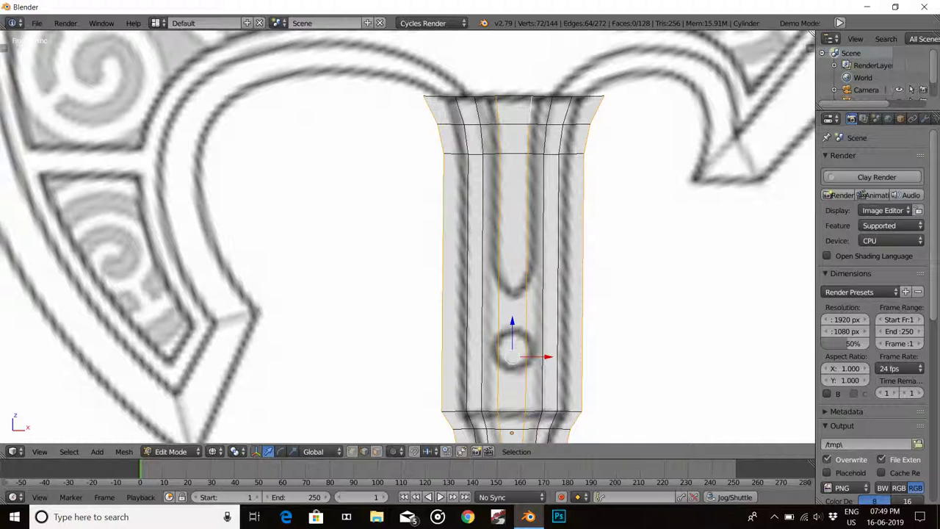
Narrow the handle along X, then try a Y-axis resize and cancel it
{"action": "key", "text": "s"}
{"action": "key", "text": "x"}
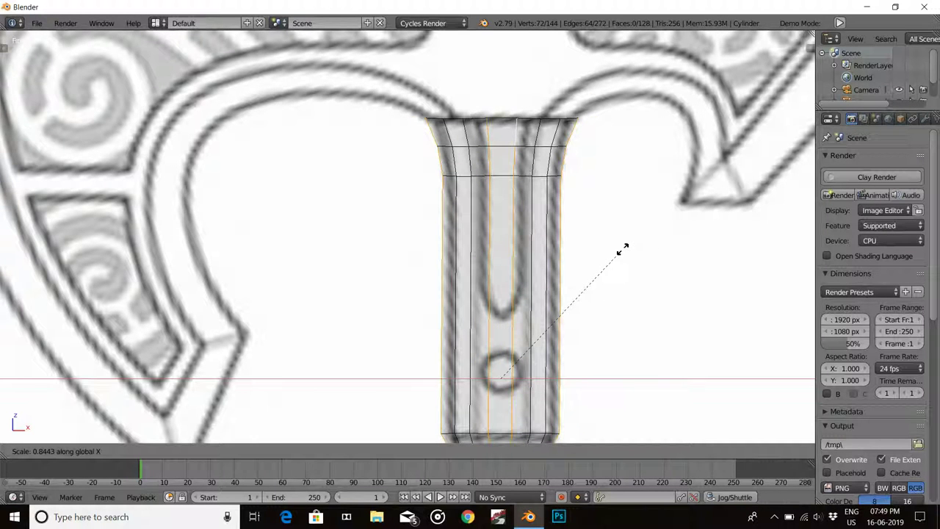
{"action": "left_click", "coordinate": [622, 249]}
{"action": "mouse_move", "coordinate": [622, 250]}
{"action": "middle_mouse_down"}
{"action": "mouse_move", "coordinate": [646, 220]}
{"action": "mouse_move", "coordinate": [672, 326]}
{"action": "mouse_move", "coordinate": [617, 257]}
{"action": "mouse_move", "coordinate": [551, 242]}
{"action": "middle_mouse_up"}
{"action": "key", "text": "s"}
{"action": "key", "text": "y"}
{"action": "right_click", "coordinate": [649, 320]}
Shrink the selection horizontally with the height locked (Shift+Z), back in front view
{"action": "key", "text": "s"}
{"action": "key", "text": "z"}
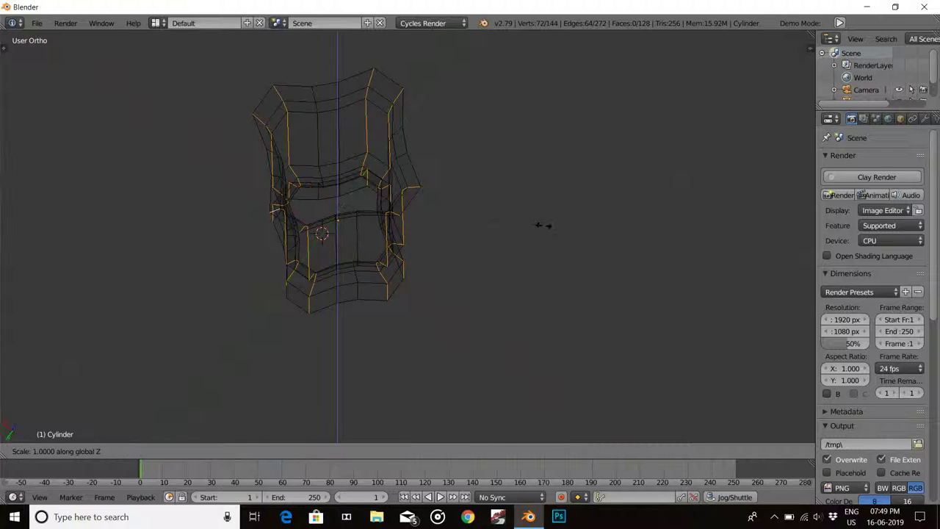
{"action": "key", "text": "x"}
{"action": "key", "text": "shift+z"}
{"action": "left_click", "coordinate": [507, 230]}
{"action": "key", "text": "KP_1"}
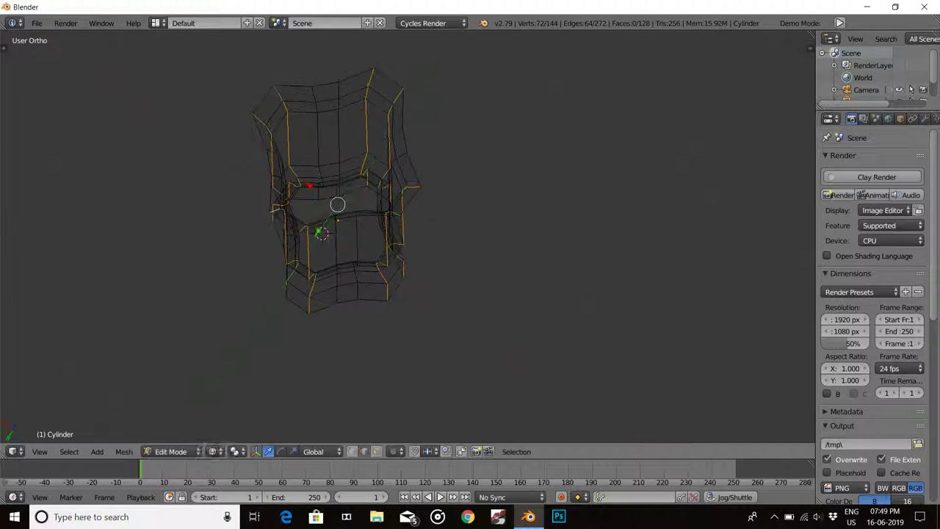
Refit the handle width to the reference with Shift+Y and Shift+Z scales, then select the top edge loop
{"action": "key", "text": "s"}
{"action": "key", "text": "x"}
{"action": "key", "text": "shift+y"}
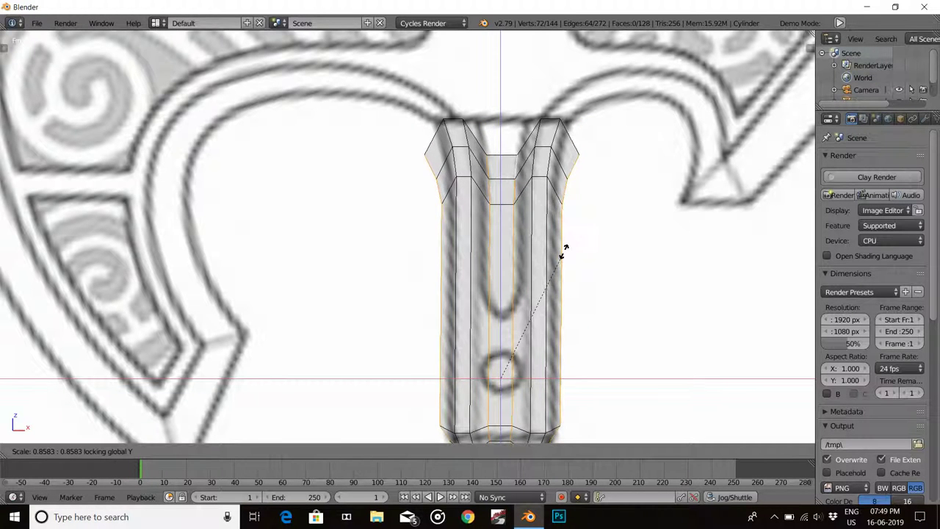
{"action": "left_click", "coordinate": [588, 237]}
{"action": "key", "text": "s"}
{"action": "key", "text": "x"}
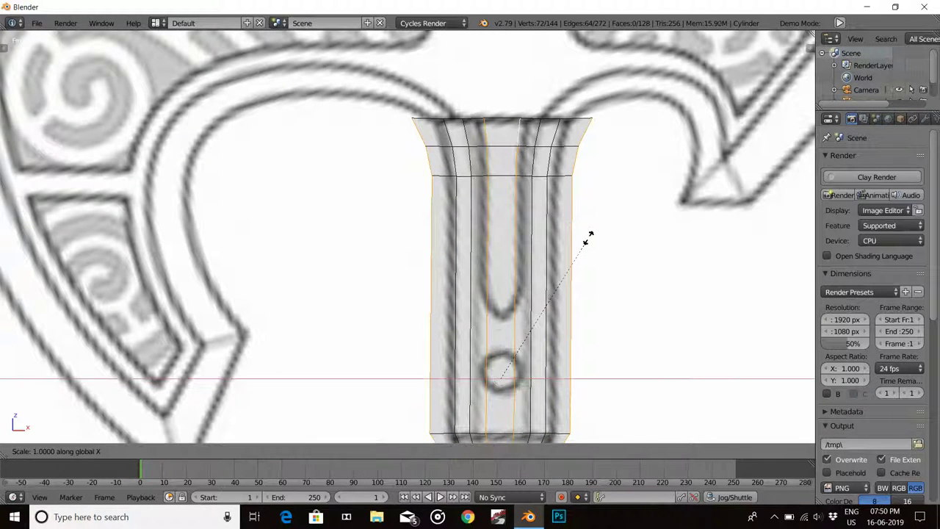
{"action": "key", "text": "shift+z"}
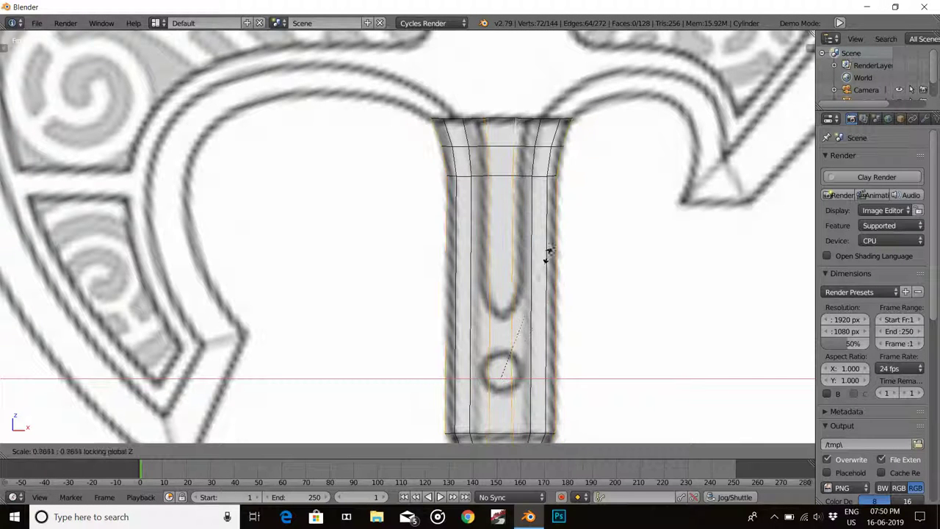
{"action": "left_click", "coordinate": [546, 254]}
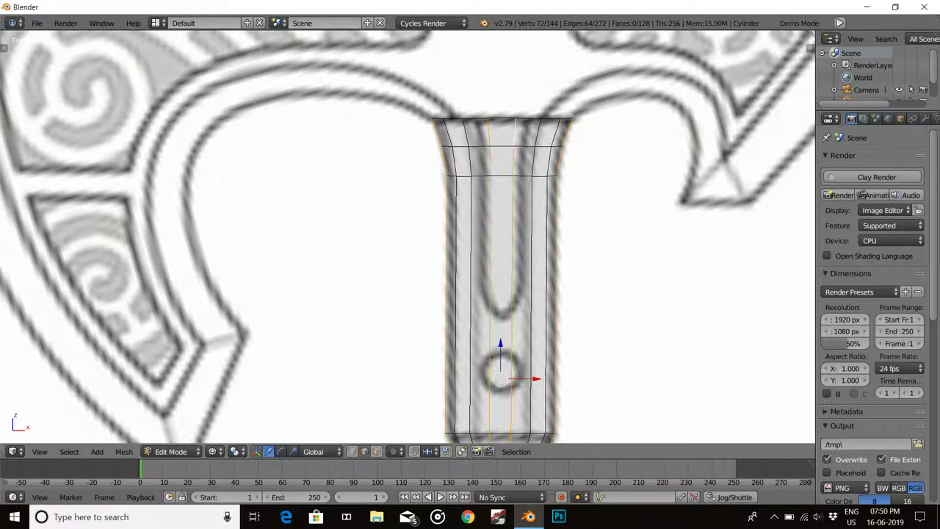
{"action": "scroll", "coordinate": [546, 253], "scroll_direction": "up", "scroll_amount": 1}
{"action": "right_click", "coordinate": [535, 129], "text": "alt"}
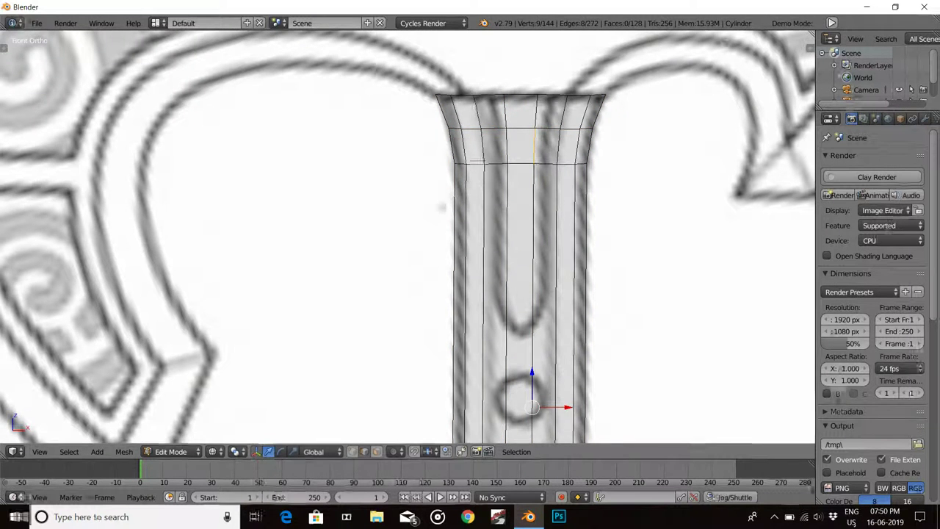
Select two vertical edge loops at the column top and spread them wider along X
{"action": "middle_click_drag", "start_coordinate": [536, 129], "coordinate": [547, 110]}
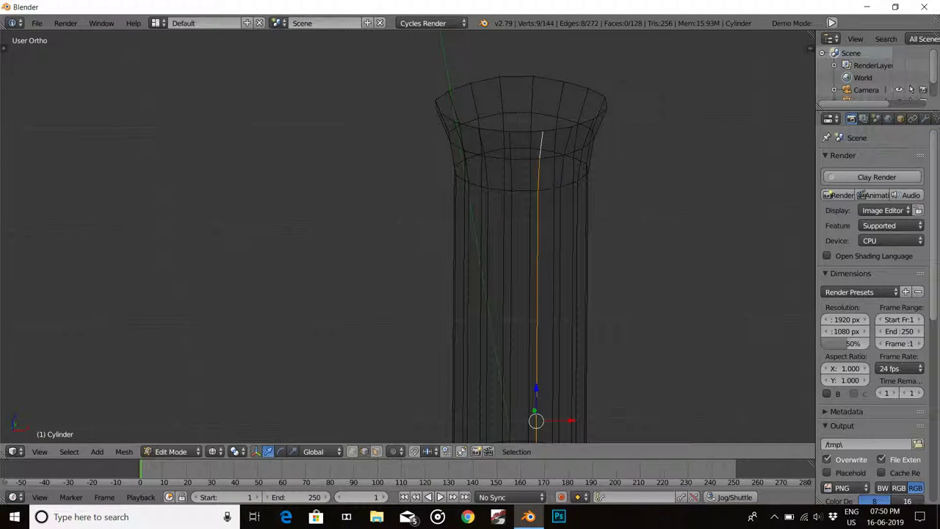
{"action": "right_click", "coordinate": [503, 132], "text": "alt+shift"}
{"action": "key", "text": "KP_1"}
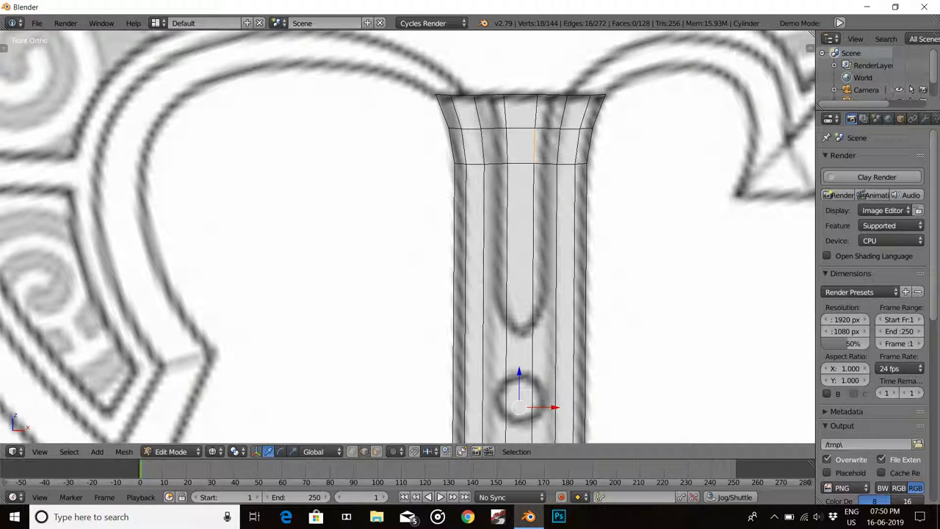
{"action": "key", "text": "s"}
{"action": "key", "text": "x"}
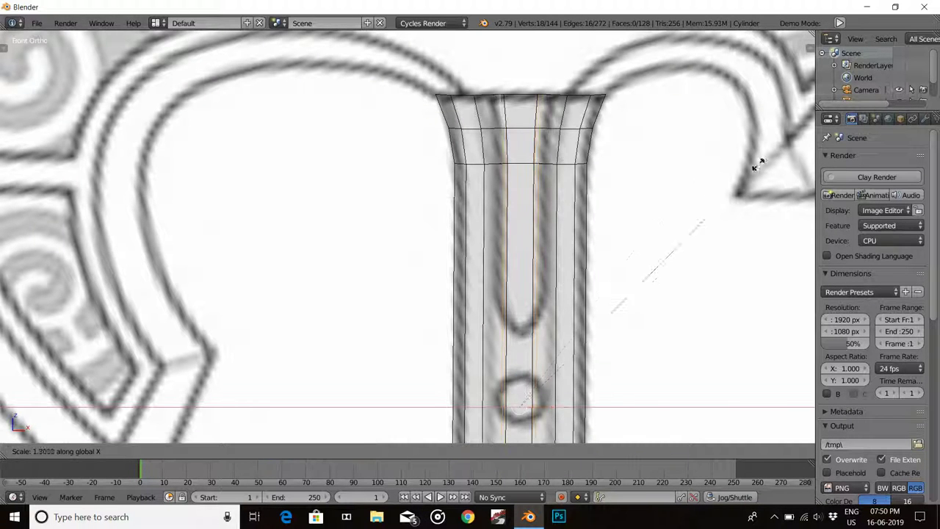
{"action": "left_click", "coordinate": [163, 133]}
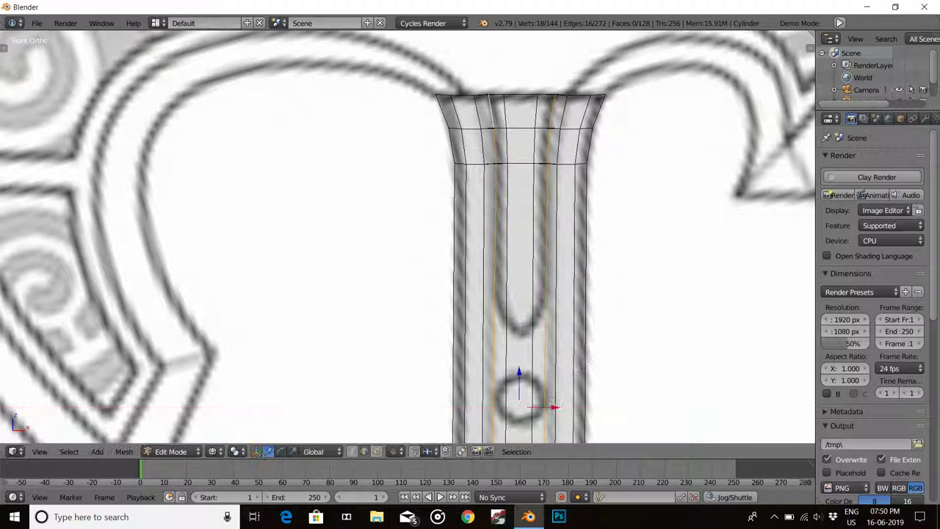
{"action": "key", "text": "ctrl+z"}
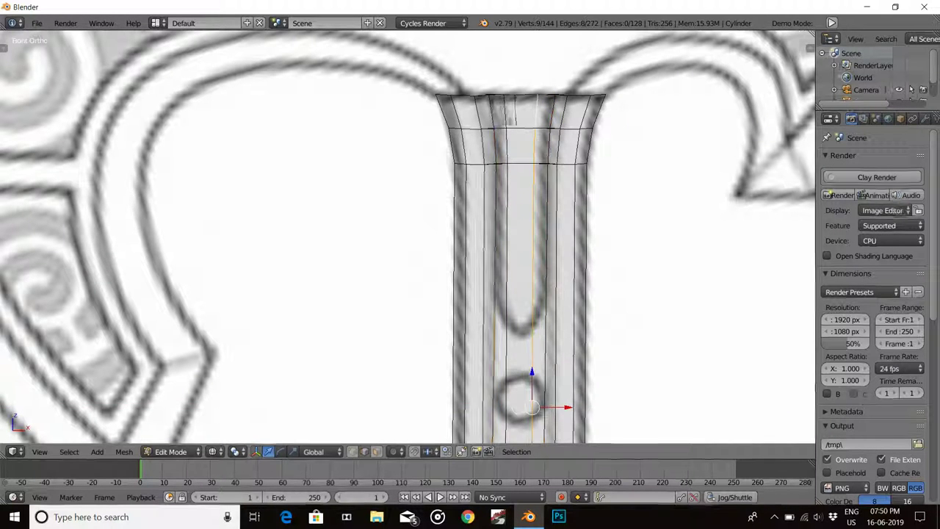
{"action": "key", "text": "s"}
{"action": "key", "text": "x"}
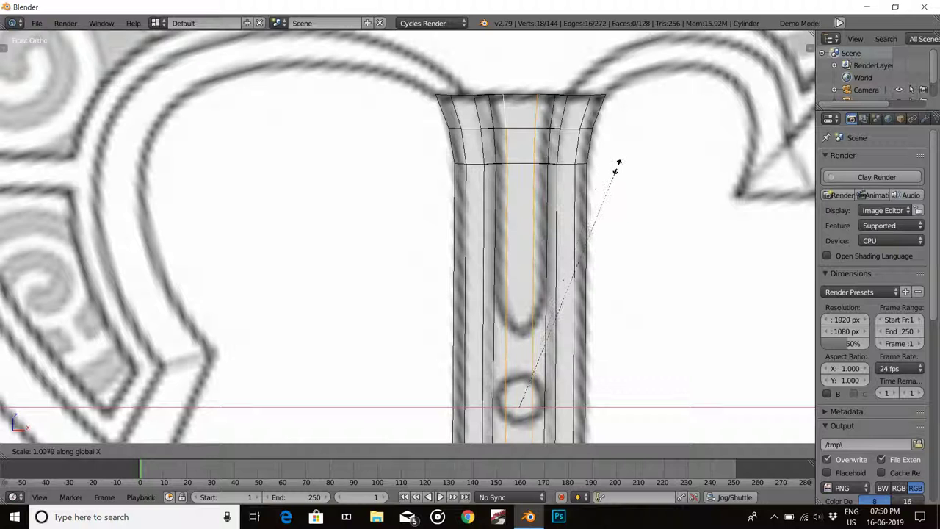
{"action": "left_click", "coordinate": [107, 118]}
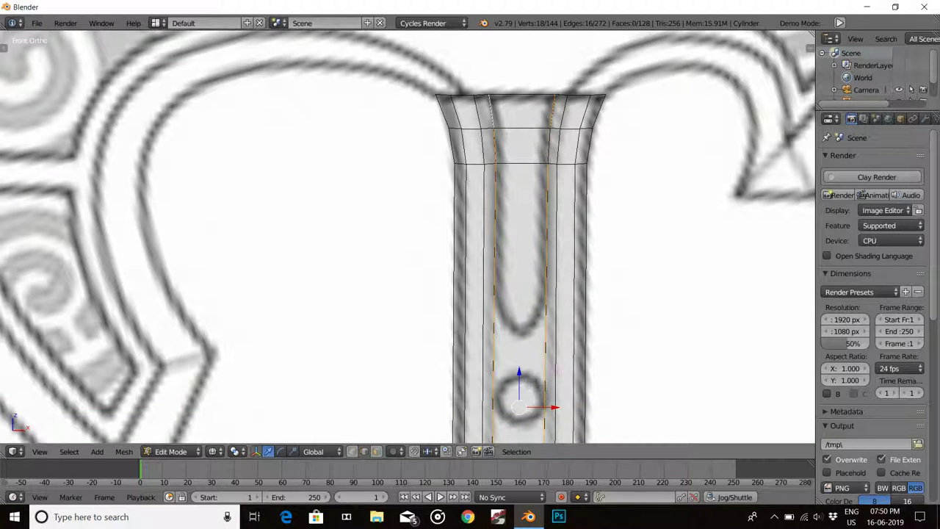
{"action": "scroll", "coordinate": [794, 244], "scroll_direction": "down", "scroll_amount": 5}
In the sidebar, switch the reference image's axis to Right, then back to Front
{"action": "key", "text": "n"}
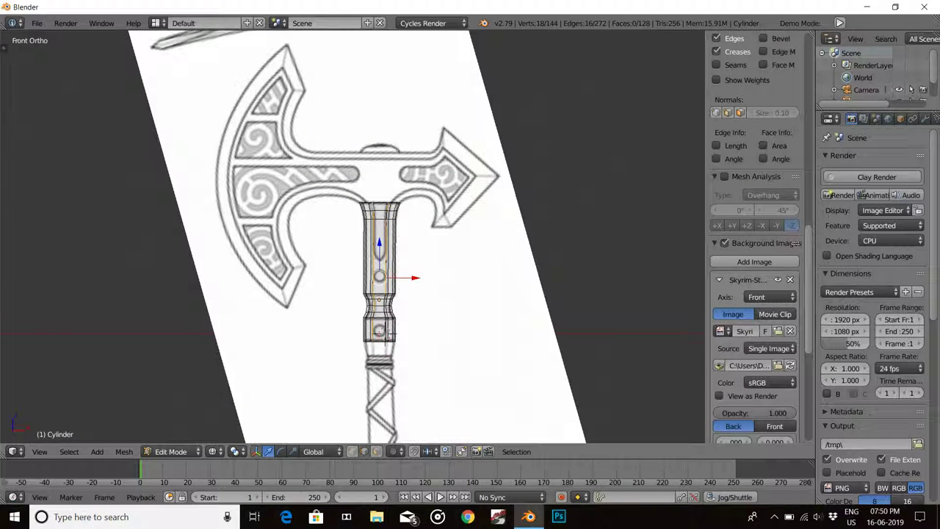
{"action": "left_click", "coordinate": [771, 297]}
{"action": "left_click", "coordinate": [772, 297]}
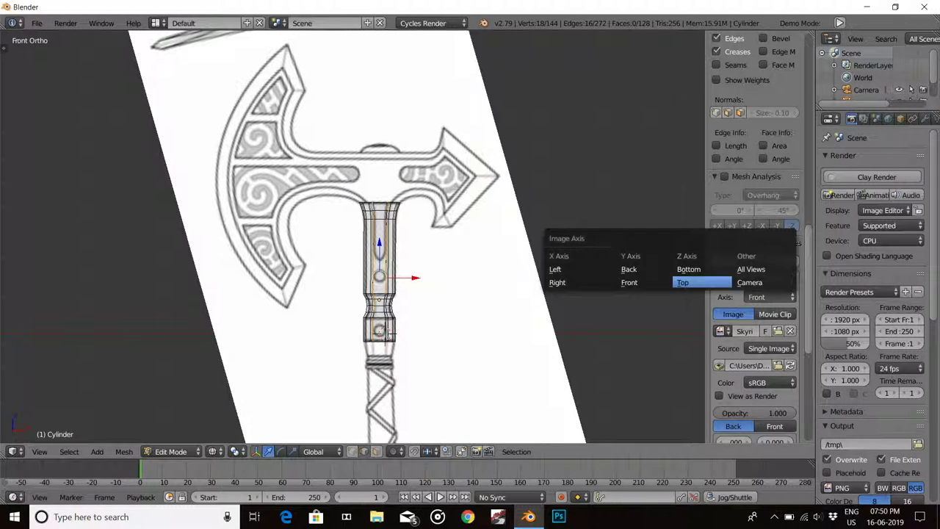
{"action": "left_click", "coordinate": [558, 282]}
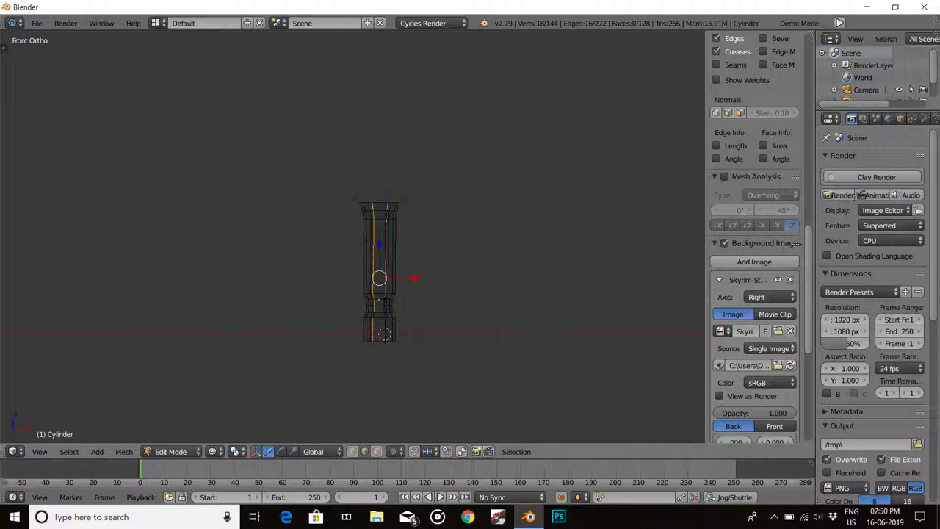
{"action": "left_click", "coordinate": [771, 297]}
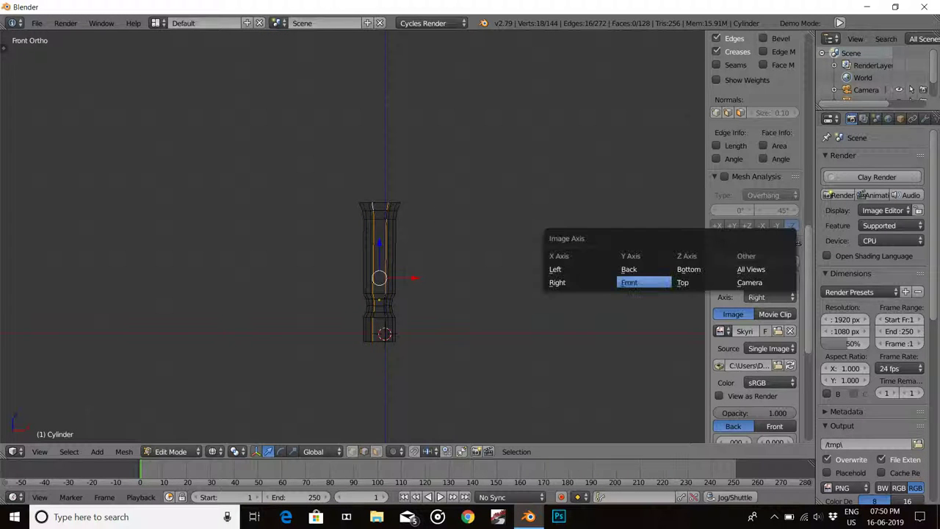
{"action": "left_click", "coordinate": [629, 283]}
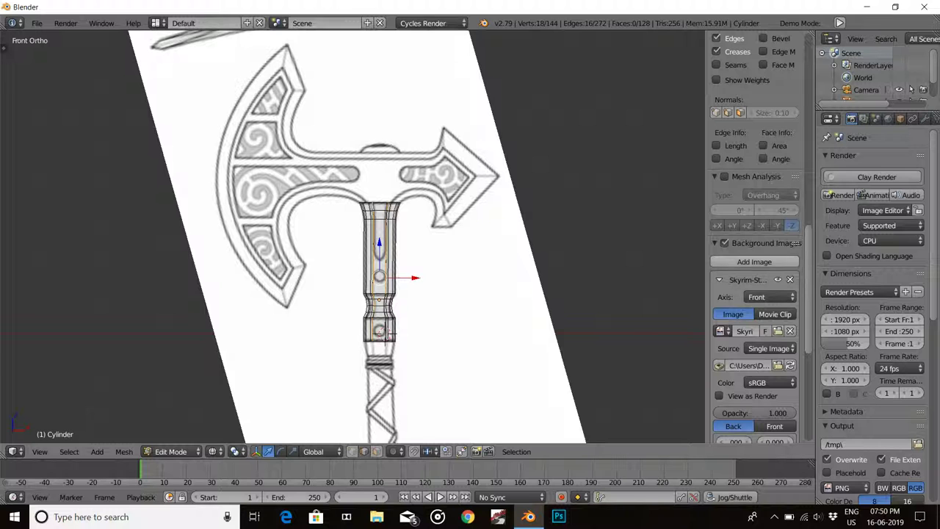
Remove the empty second background image and set the reference axis to All Views
{"action": "scroll", "coordinate": [754, 309], "scroll_direction": "down", "scroll_amount": 3}
{"action": "scroll", "coordinate": [755, 294], "scroll_direction": "down", "scroll_amount": 4}
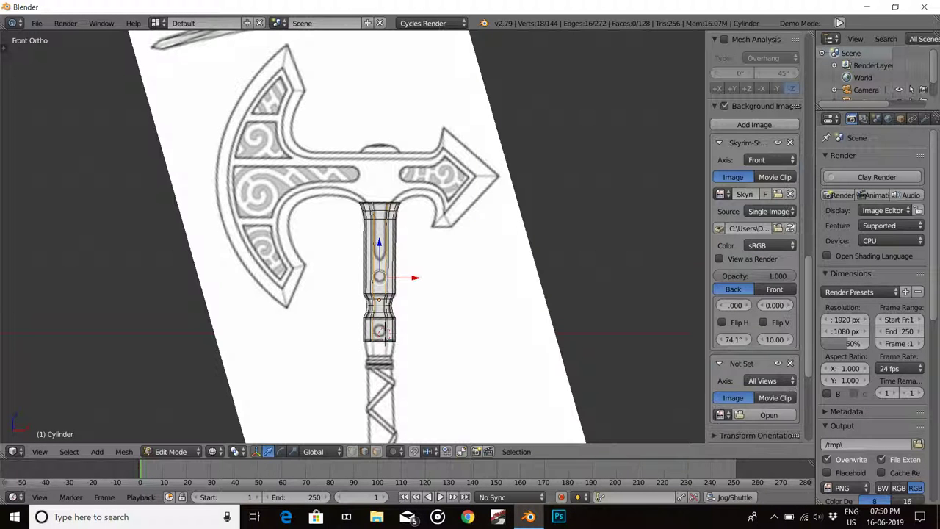
{"action": "left_click", "coordinate": [789, 363]}
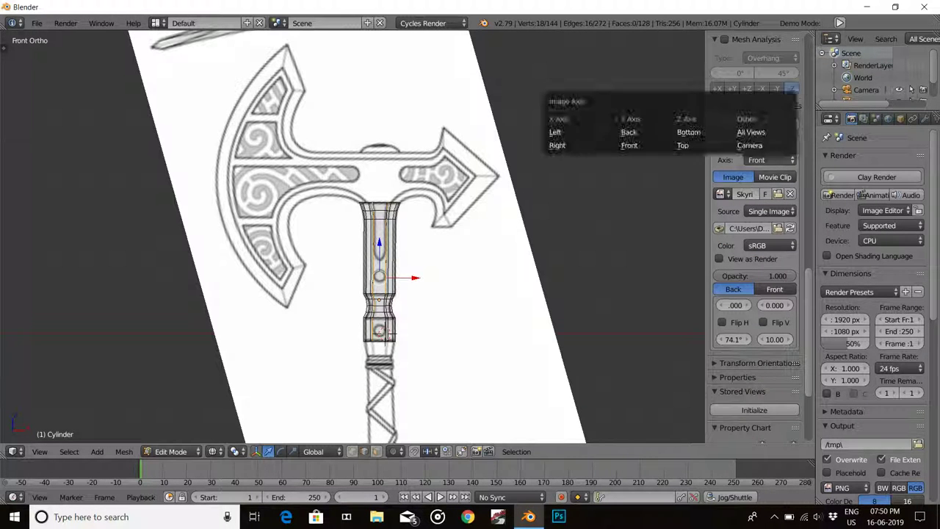
{"action": "left_click", "coordinate": [757, 159]}
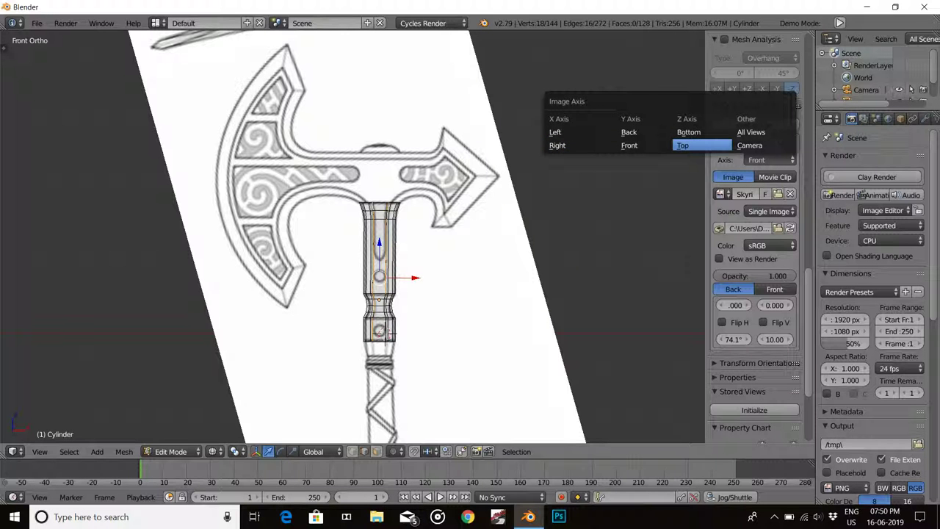
{"action": "left_click", "coordinate": [751, 132]}
In the right side view, move the whole handle object along Y to centre it on the reference
{"action": "key", "text": "n"}
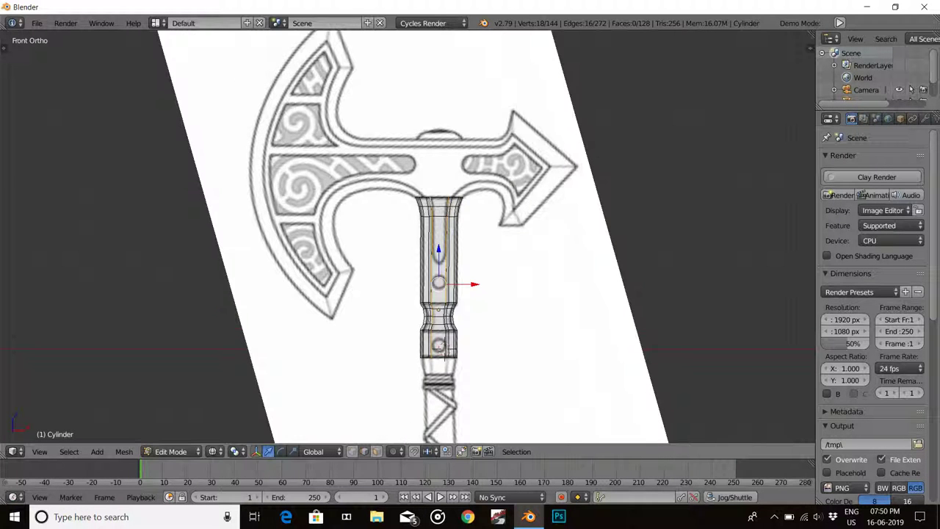
{"action": "key", "text": "KP_3"}
{"action": "key", "text": "KP_Decimal"}
{"action": "scroll", "coordinate": [408, 235], "scroll_direction": "down", "scroll_amount": 3}
{"action": "key", "text": "a"}
{"action": "key", "text": "Tab"}
{"action": "key", "text": "g"}
{"action": "key", "text": "x"}
{"action": "key", "text": "y"}
{"action": "key", "text": "Return"}
{"action": "key", "text": "g"}
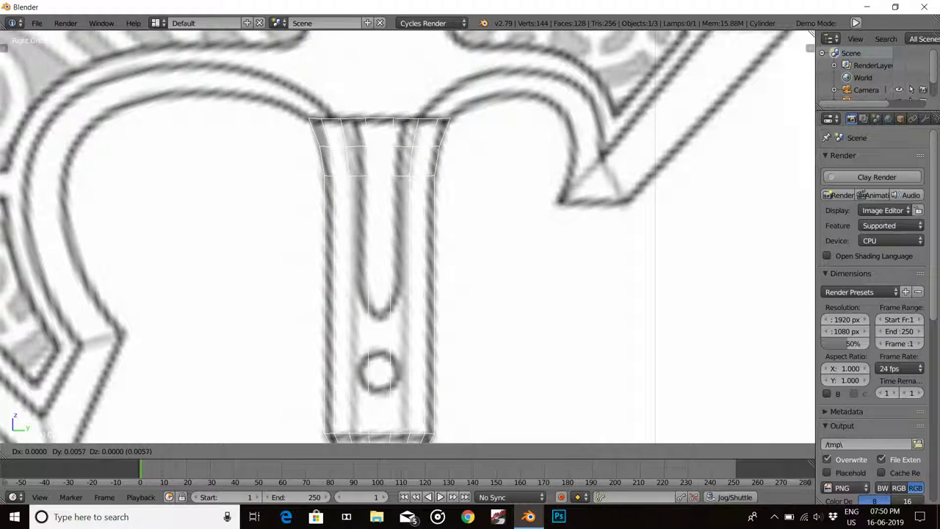
{"action": "key", "text": "Return"}
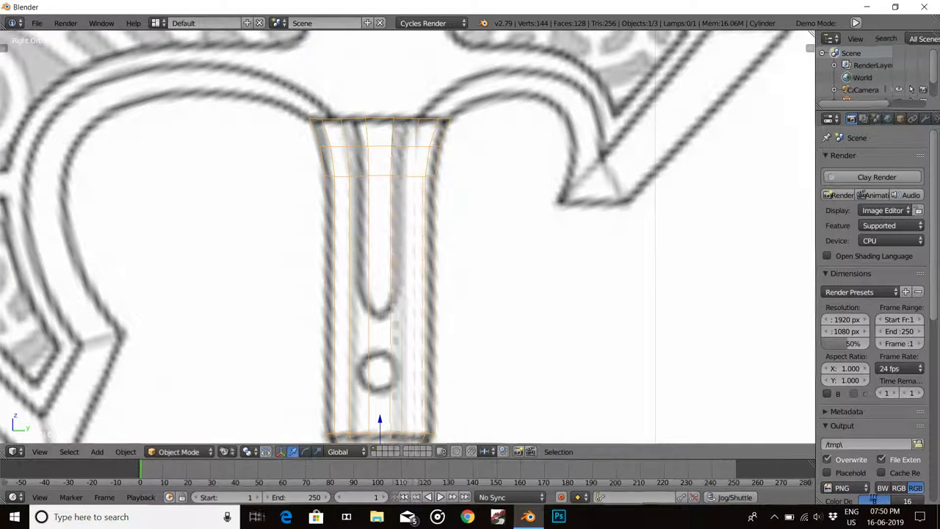
Select two lengthwise edge loops and scale them along Y to about double their spacing
{"action": "key", "text": "Tab"}
{"action": "left_click", "coordinate": [487, 245]}
{"action": "right_click", "coordinate": [393, 294], "text": "alt"}
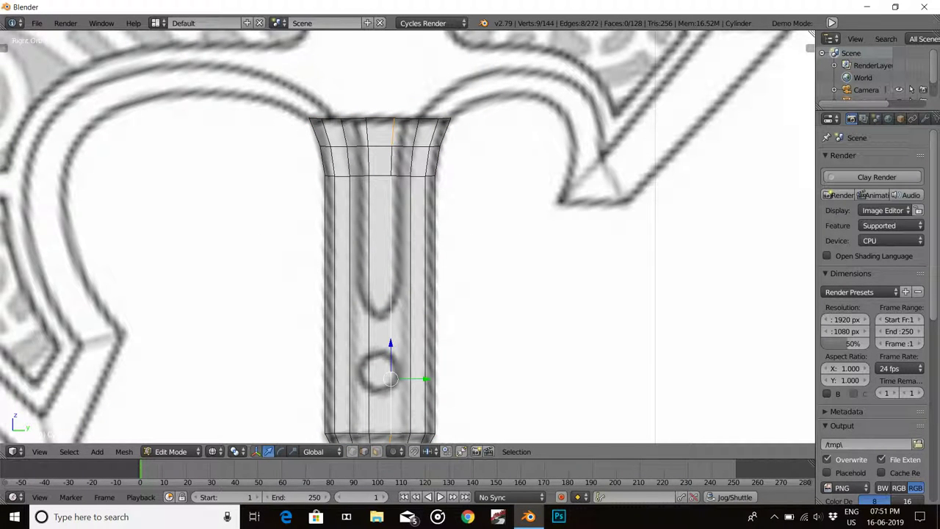
{"action": "right_click", "coordinate": [370, 293], "text": "alt+shift"}
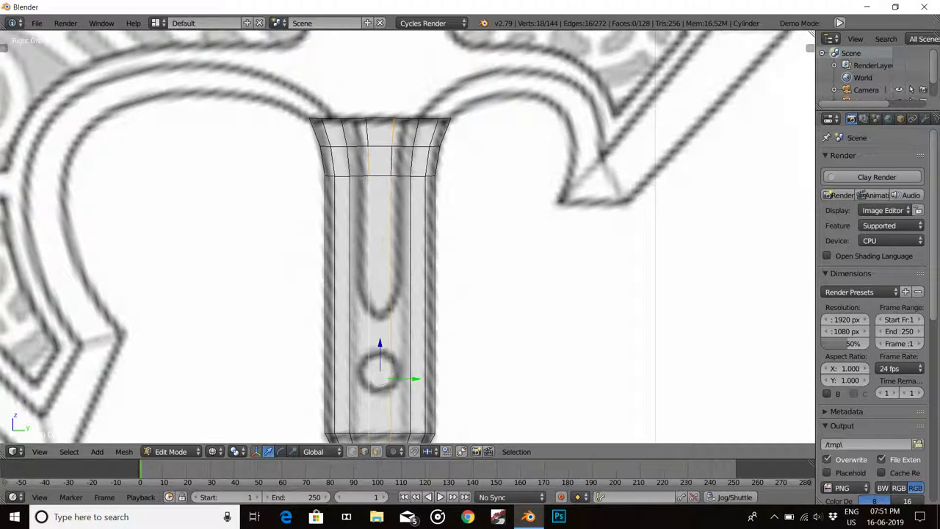
{"action": "scroll", "coordinate": [408, 235], "scroll_direction": "up", "scroll_amount": 2}
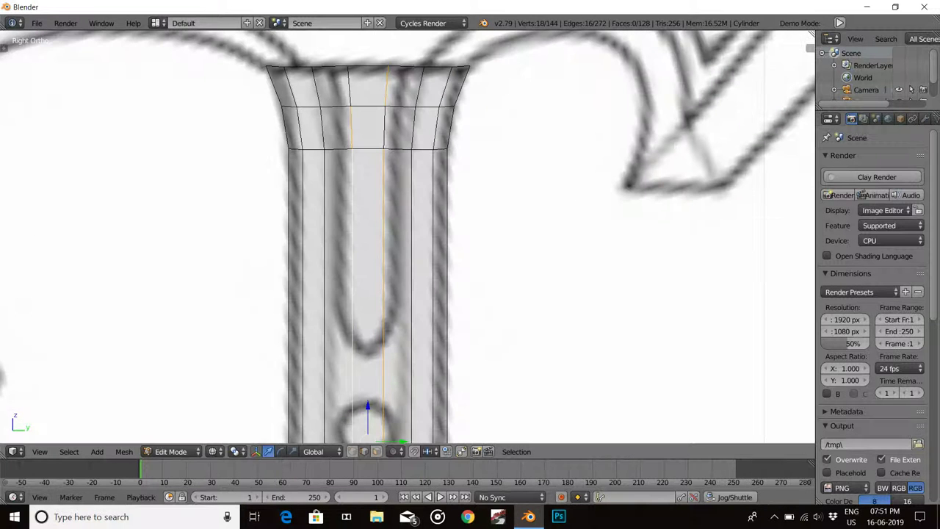
{"action": "key", "text": "s"}
{"action": "key", "text": "y"}
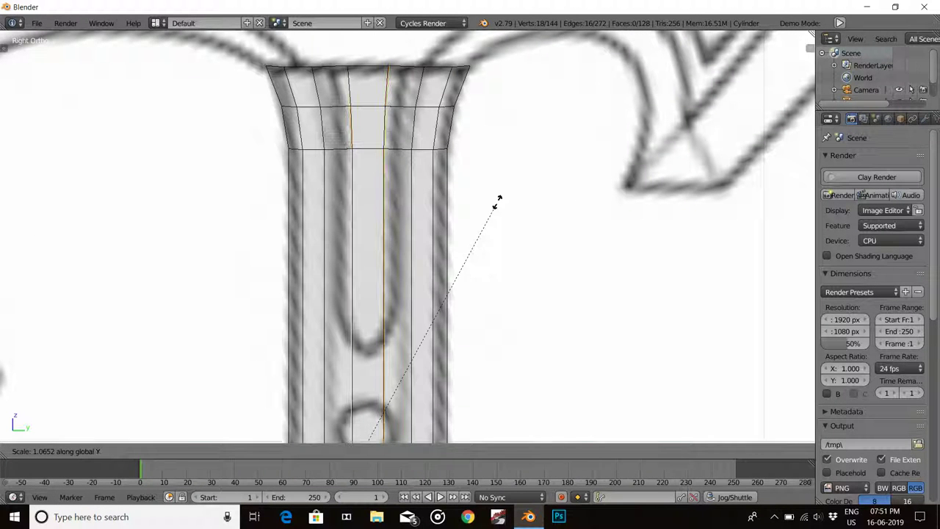
{"action": "left_click", "coordinate": [740, 89]}
{"action": "key", "text": "ctrl+z"}
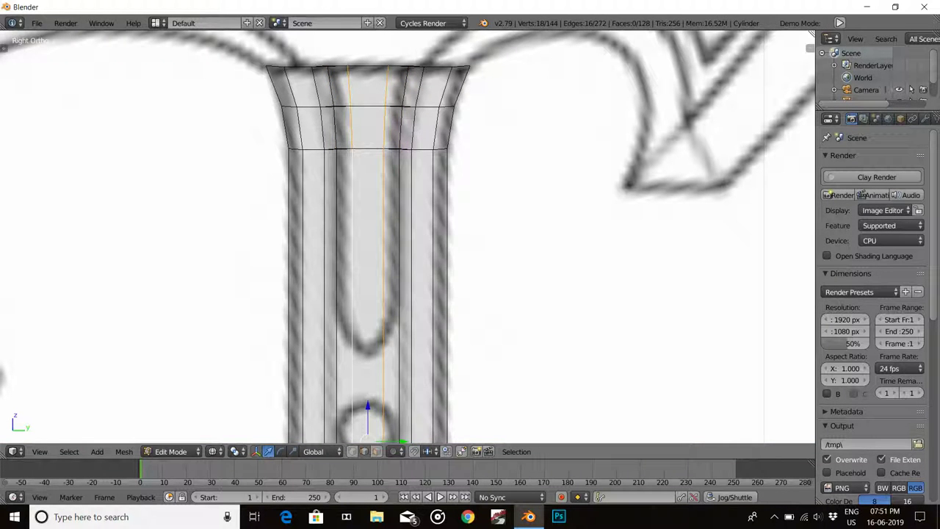
{"action": "key", "text": "s"}
{"action": "key", "text": "y"}
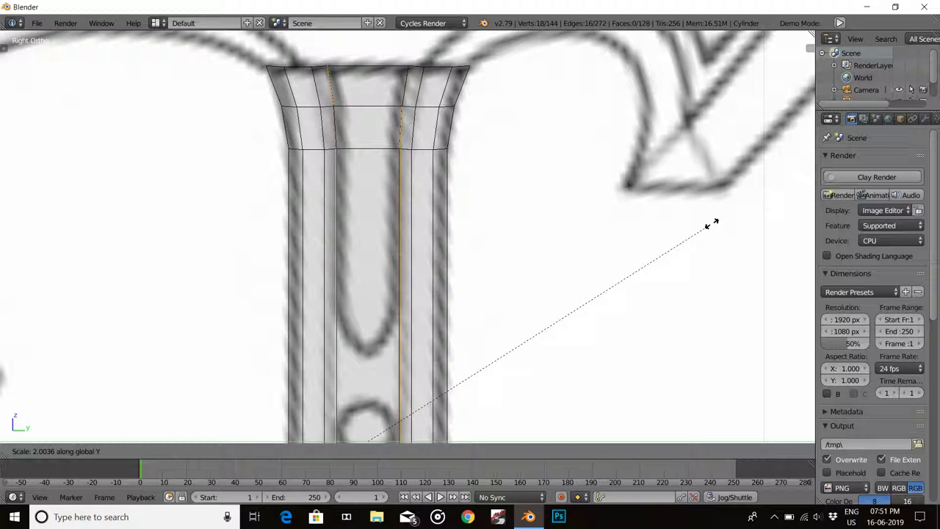
{"action": "left_click", "coordinate": [711, 224]}
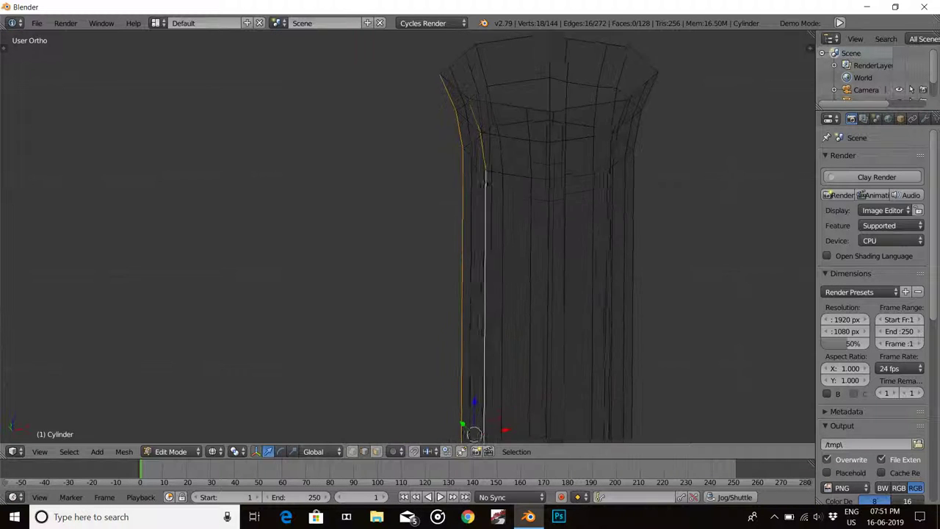
In side view, add a horizontal edge loop across the lower handle flare
{"action": "middle_click_drag", "start_coordinate": [470, 396], "coordinate": [472, 388]}
{"action": "key", "text": "KP_3"}
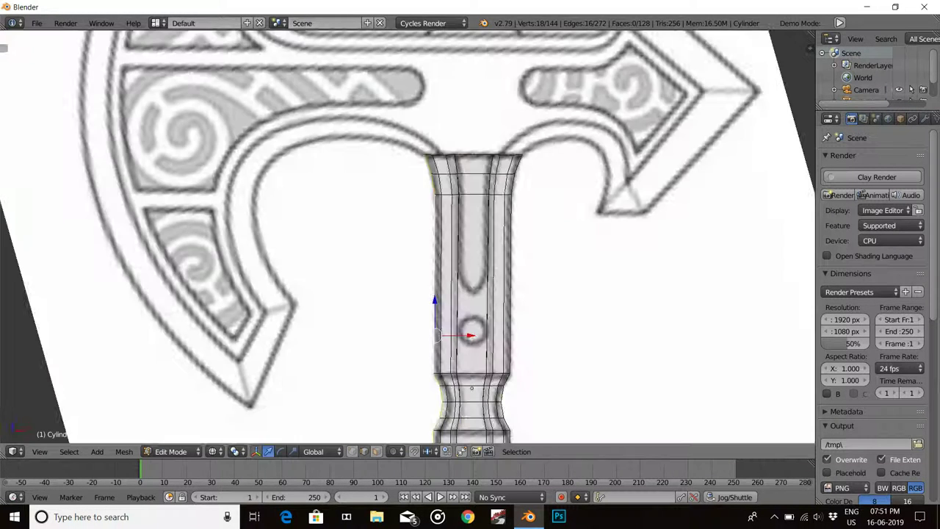
{"action": "scroll", "coordinate": [470, 243], "scroll_direction": "up", "scroll_amount": 3}
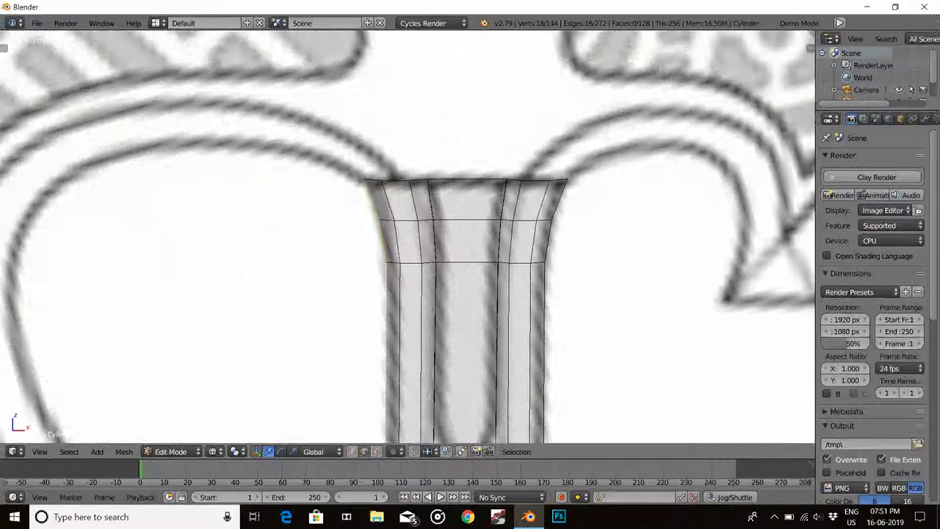
{"action": "scroll", "coordinate": [470, 294], "scroll_direction": "down", "scroll_amount": 2}
{"action": "middle_click_drag", "start_coordinate": [470, 331], "coordinate": [470, 162], "text": "shift"}
{"action": "scroll", "coordinate": [470, 293], "scroll_direction": "up", "scroll_amount": 2}
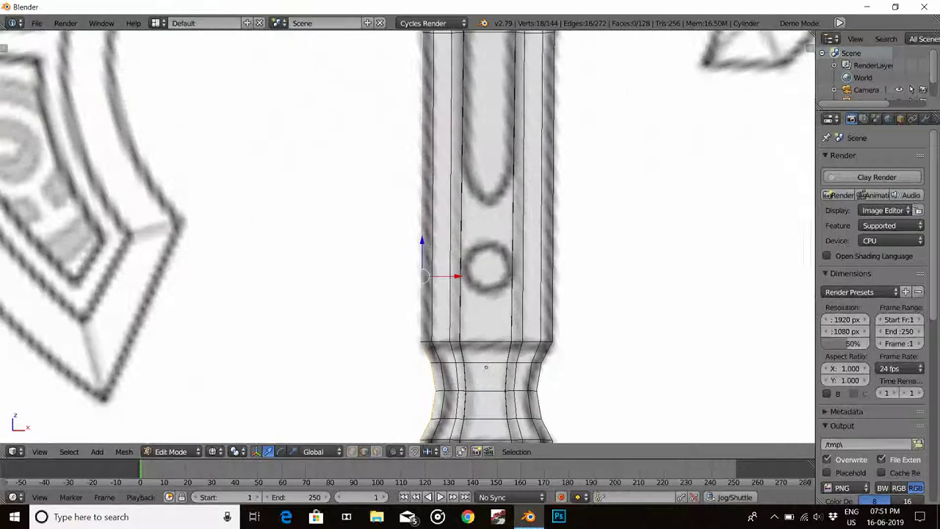
{"action": "key", "text": "ctrl+r"}
{"action": "left_click", "coordinate": [507, 200]}
{"action": "key", "text": "Return"}
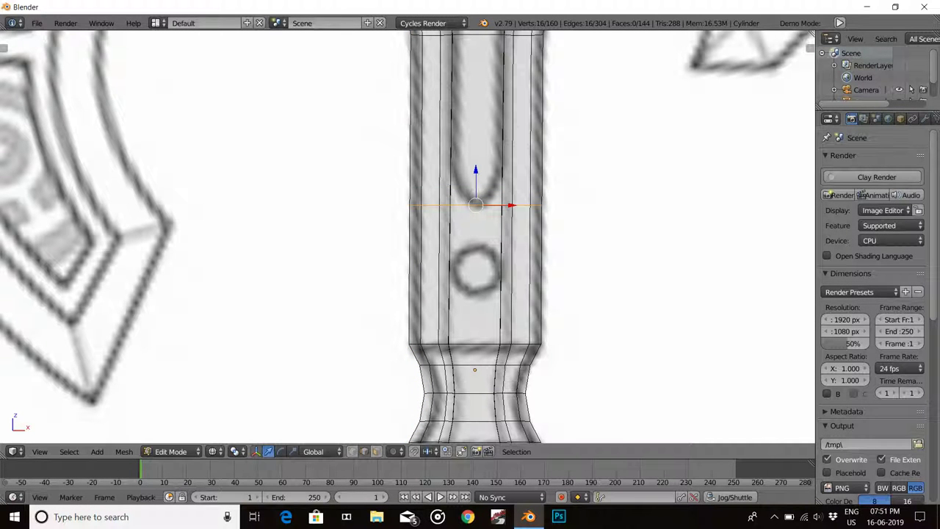
Add a second horizontal edge loop higher up the handle
{"action": "key", "text": "ctrl+r"}
{"action": "left_click", "coordinate": [540, 121]}
{"action": "key", "text": "Return"}
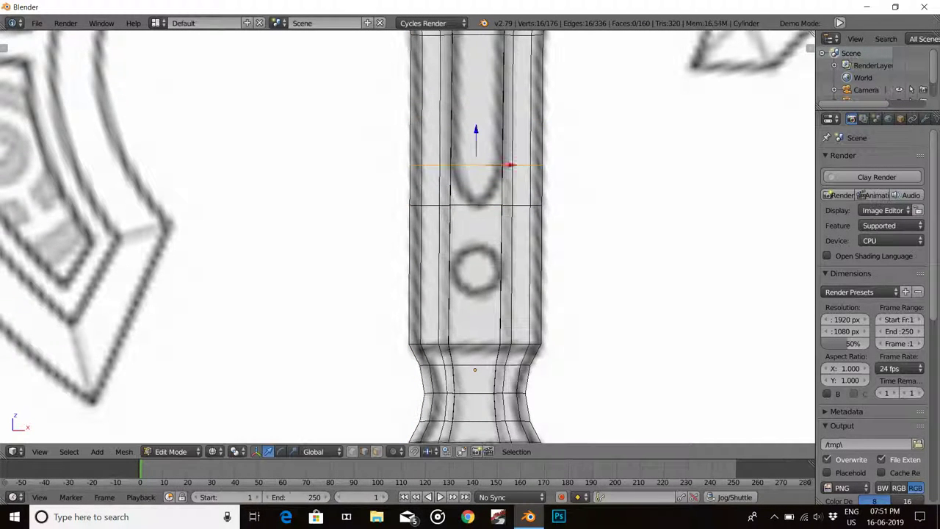
{"action": "scroll", "coordinate": [506, 235], "scroll_direction": "up", "scroll_amount": 2}
{"action": "scroll", "coordinate": [507, 235], "scroll_direction": "up", "scroll_amount": 1}
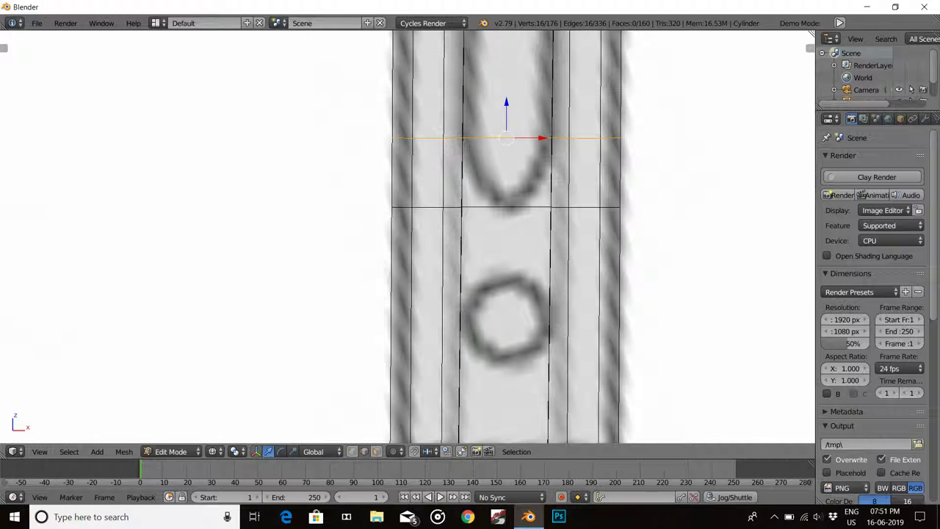
Cut three lengthwise edge loops through the handle at once
{"action": "key", "text": "ctrl+r"}
{"action": "scroll", "coordinate": [507, 235], "scroll_direction": "up", "scroll_amount": 1}
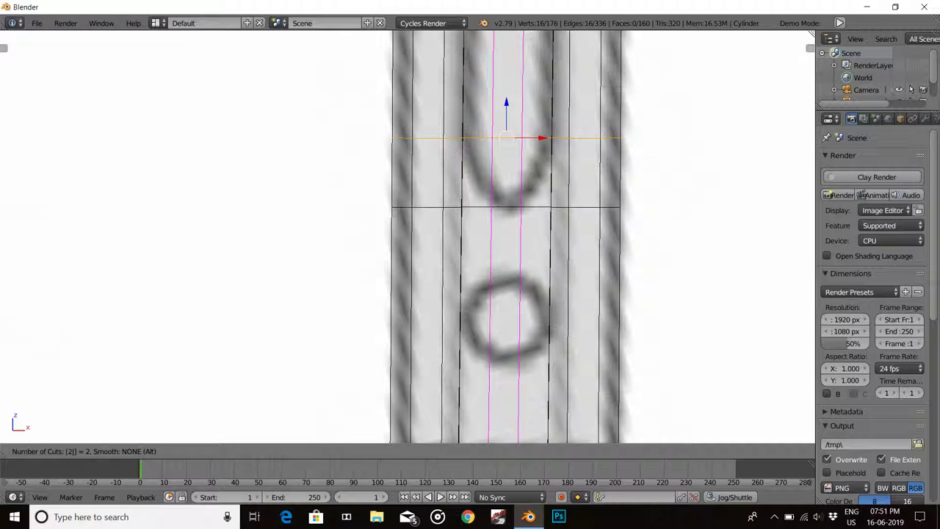
{"action": "type", "text": "0"}
{"action": "key", "text": "BackSpace"}
{"action": "key", "text": "BackSpace"}
{"action": "type", "text": "3"}
{"action": "key", "text": "Return"}
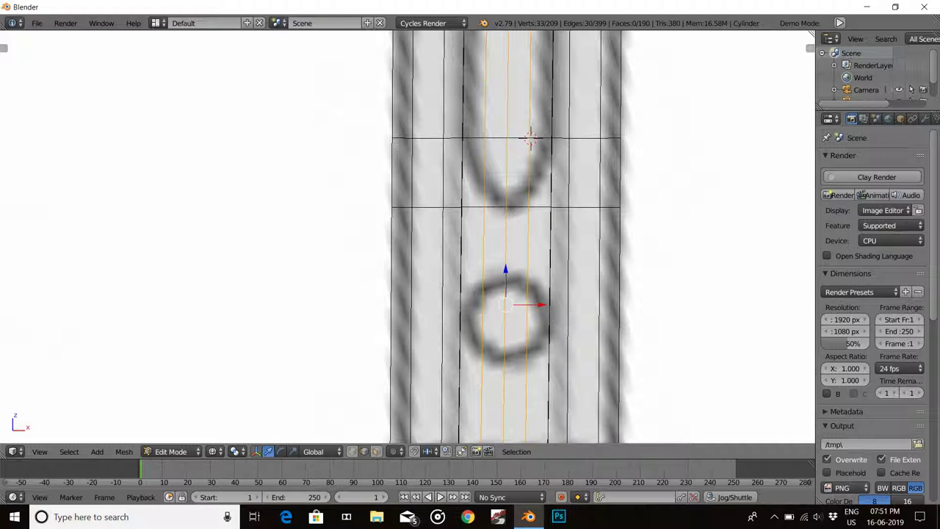
Cut three more lengthwise loops from the right side view, then check the front and back views
{"action": "key", "text": "KP_3"}
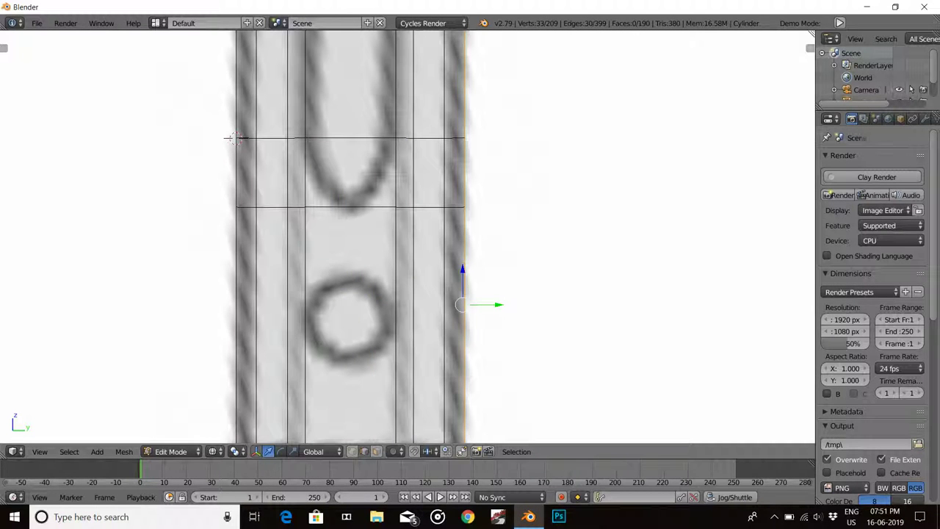
{"action": "key", "text": "ctrl+r"}
{"action": "type", "text": "3"}
{"action": "key", "text": "Return"}
{"action": "key", "text": "Return"}
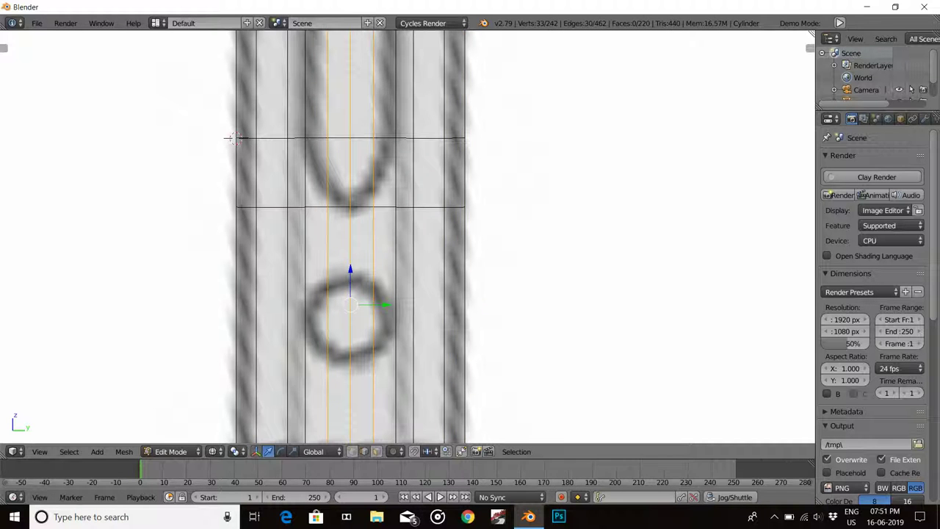
{"action": "key", "text": "KP_1"}
{"action": "key", "text": "ctrl+KP_1"}
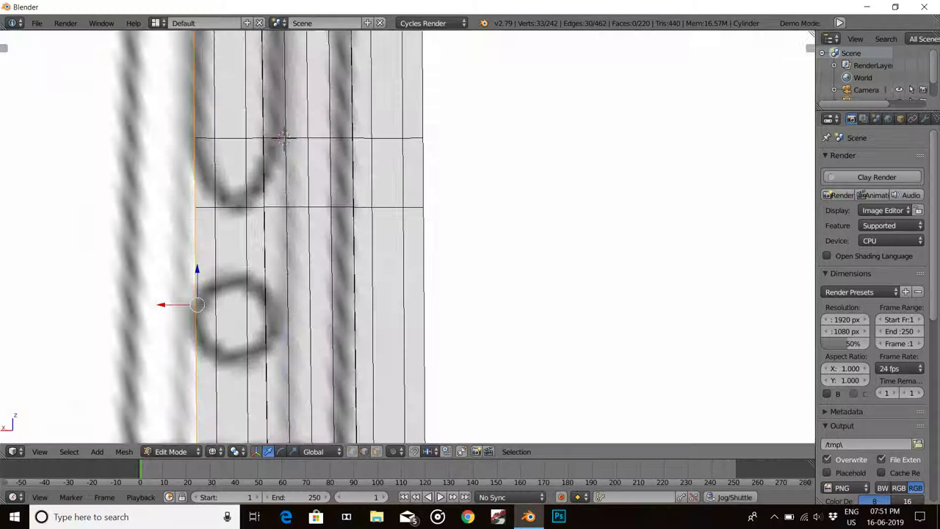
{"action": "scroll", "coordinate": [407, 235], "scroll_direction": "down", "scroll_amount": 5}
Orbit the cylinder and cut a first set of three centred lengthwise edge loops
{"action": "scroll", "coordinate": [407, 235], "scroll_direction": "up", "scroll_amount": 2}
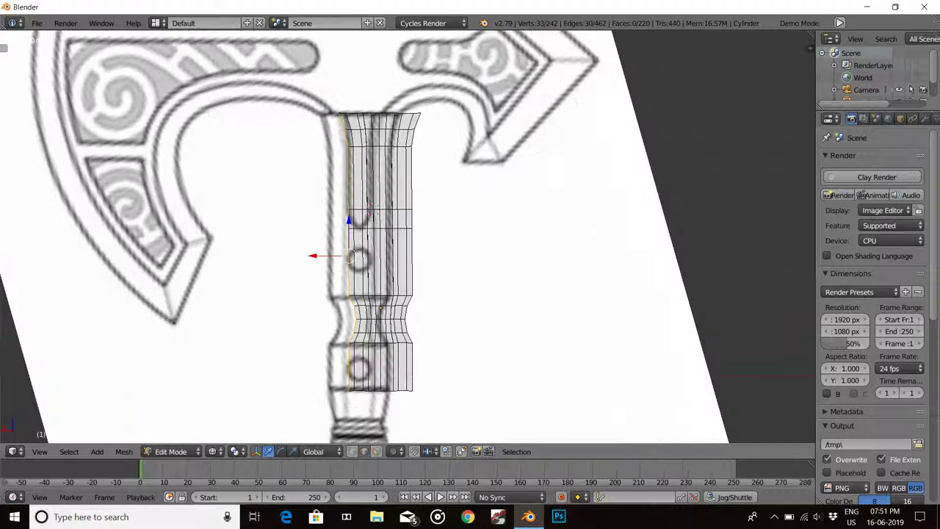
{"action": "mouse_move", "coordinate": [369, 208]}
{"action": "middle_mouse_down"}
{"action": "mouse_move", "coordinate": [358, 192]}
{"action": "mouse_move", "coordinate": [374, 221]}
{"action": "middle_mouse_up"}
{"action": "key", "text": "ctrl+r"}
{"action": "scroll", "coordinate": [358, 190], "scroll_direction": "up", "scroll_amount": 2}
{"action": "left_click", "coordinate": [358, 190]}
{"action": "right_click", "coordinate": [359, 189]}
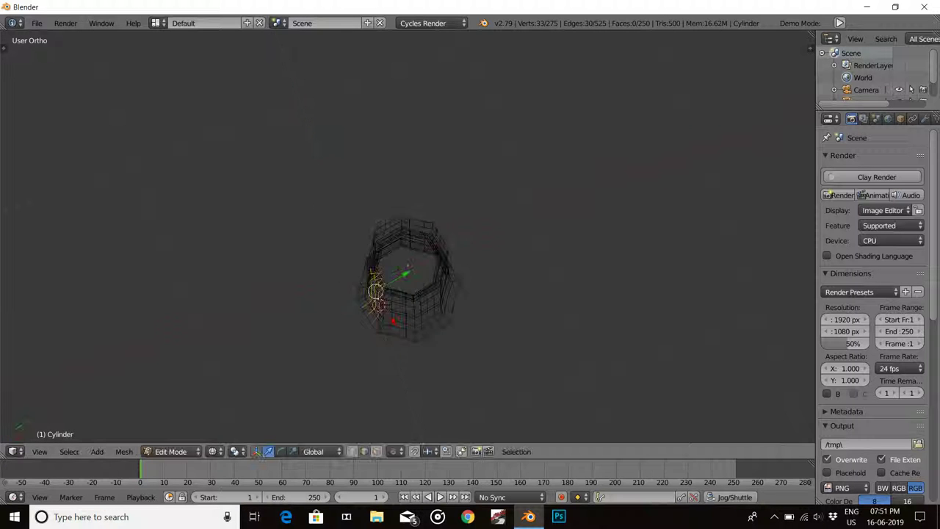
Cut a second set of three centred lengthwise loops and return to the front view
{"action": "key", "text": "ctrl+r"}
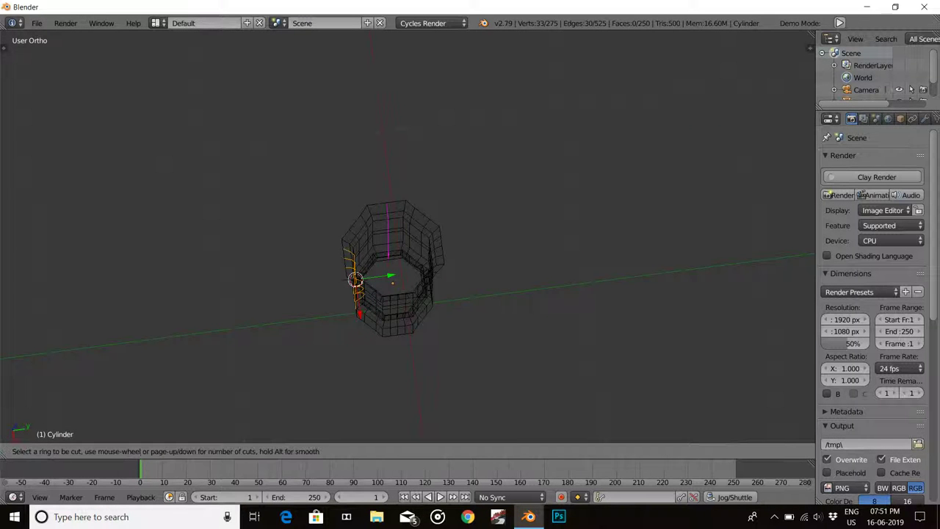
{"action": "key", "text": "3"}
{"action": "left_click", "coordinate": [389, 209]}
{"action": "right_click", "coordinate": [389, 210]}
{"action": "middle_click_drag", "start_coordinate": [389, 210], "coordinate": [389, 183]}
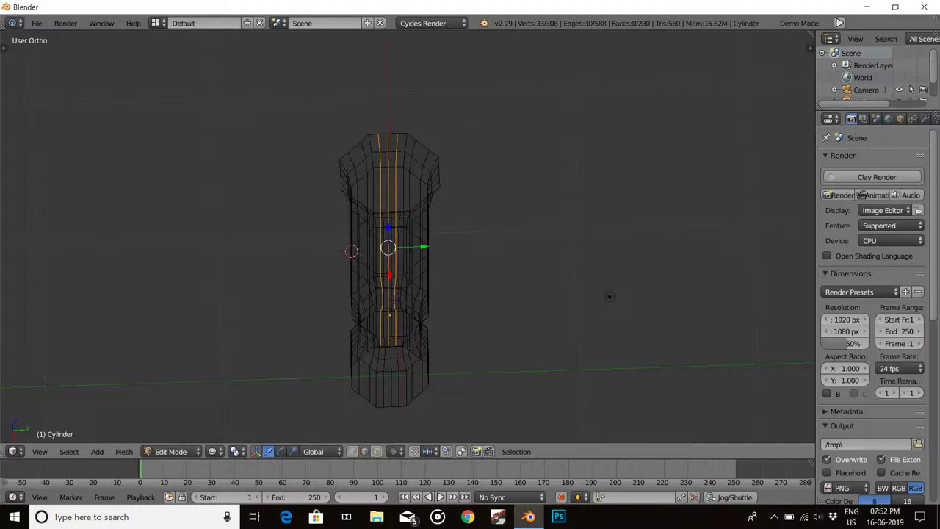
{"action": "key", "text": "KP_1"}
{"action": "scroll", "coordinate": [609, 296], "scroll_direction": "up", "scroll_amount": 2}
{"action": "scroll", "coordinate": [609, 296], "scroll_direction": "down", "scroll_amount": 2}
{"action": "scroll", "coordinate": [609, 296], "scroll_direction": "down", "scroll_amount": 2}
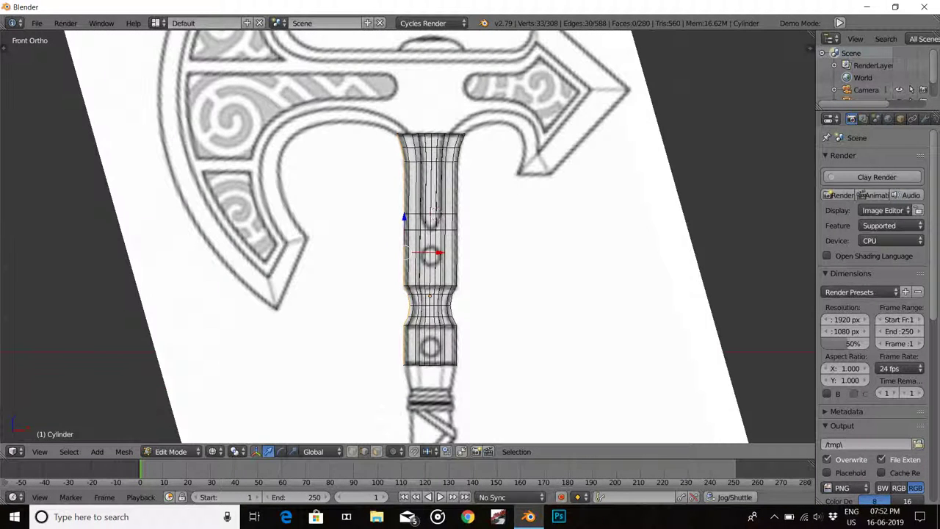
{"action": "scroll", "coordinate": [433, 250], "scroll_direction": "up", "scroll_amount": 1}
{"action": "scroll", "coordinate": [433, 249], "scroll_direction": "up", "scroll_amount": 1}
{"action": "scroll", "coordinate": [434, 250], "scroll_direction": "up", "scroll_amount": 1}
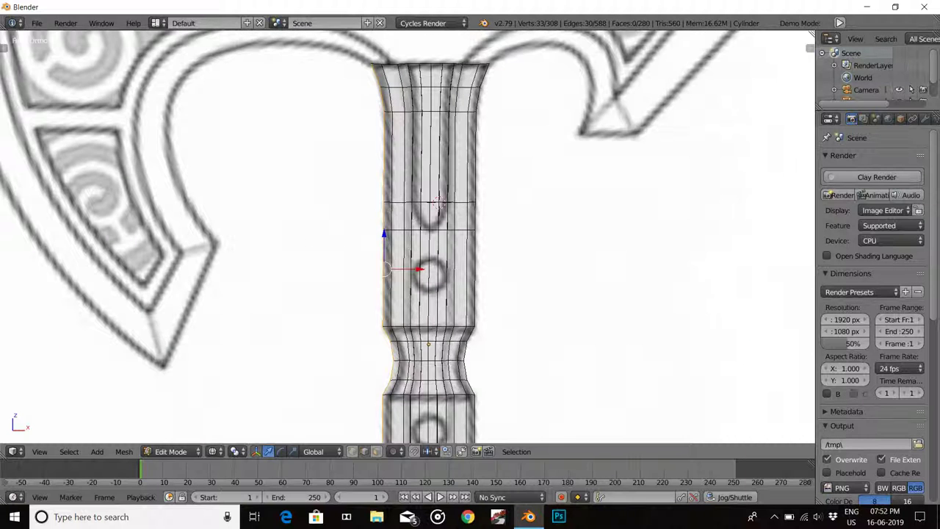
{"action": "scroll", "coordinate": [433, 250], "scroll_direction": "up", "scroll_amount": 1}
{"action": "middle_click_drag", "start_coordinate": [434, 220], "coordinate": [438, 274], "text": "shift"}
{"action": "key", "text": "q"}
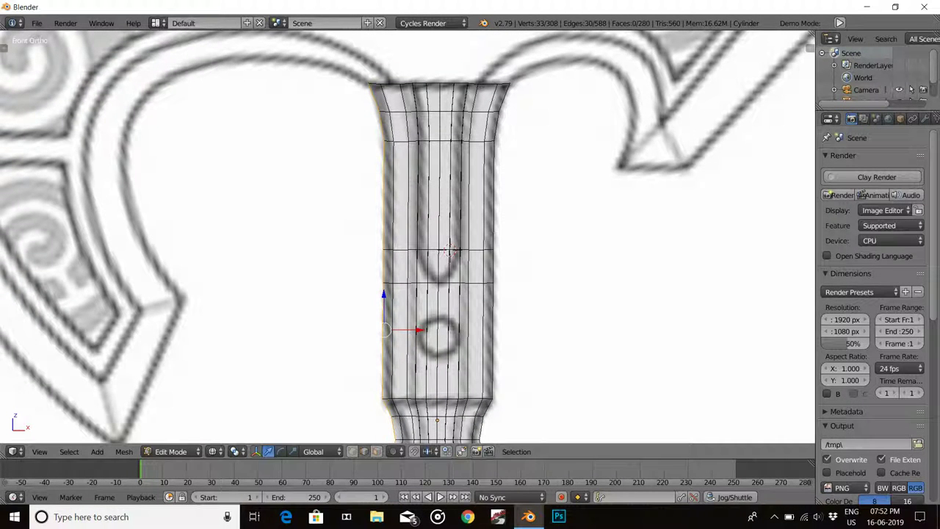
{"action": "key", "text": "q"}
{"action": "scroll", "coordinate": [408, 236], "scroll_direction": "down", "scroll_amount": 5}
{"action": "scroll", "coordinate": [408, 236], "scroll_direction": "up", "scroll_amount": 2}
{"action": "scroll", "coordinate": [407, 236], "scroll_direction": "up", "scroll_amount": 2}
{"action": "scroll", "coordinate": [407, 237], "scroll_direction": "up", "scroll_amount": 3}
{"action": "key", "text": "b"}
Box-select the left half of the cylinder's vertices and delete them
{"action": "left_click_drag", "start_coordinate": [366, 83], "coordinate": [433, 343]}
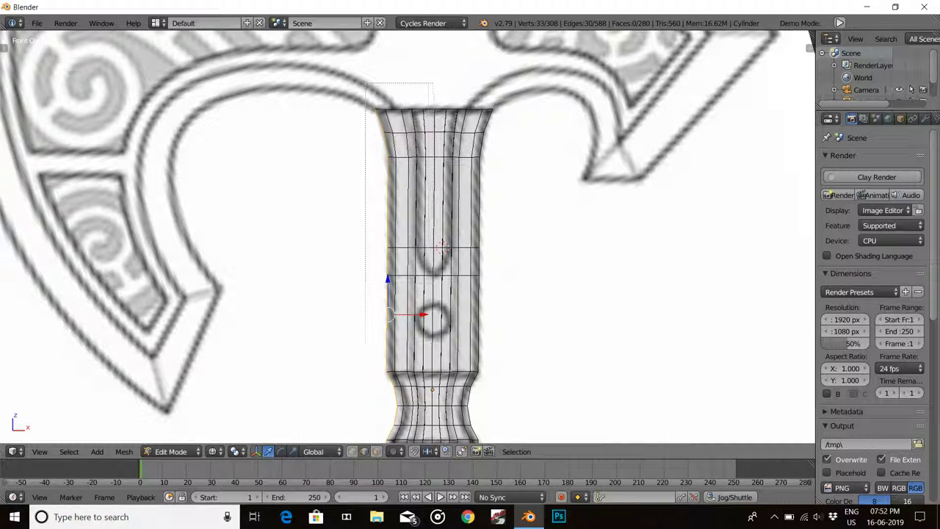
{"action": "left_click_drag", "start_coordinate": [430, 382], "coordinate": [424, 440]}
{"action": "scroll", "coordinate": [407, 236], "scroll_direction": "down", "scroll_amount": 1}
{"action": "middle_click_drag", "start_coordinate": [408, 294], "coordinate": [419, 199], "text": "shift"}
{"action": "key", "text": "b"}
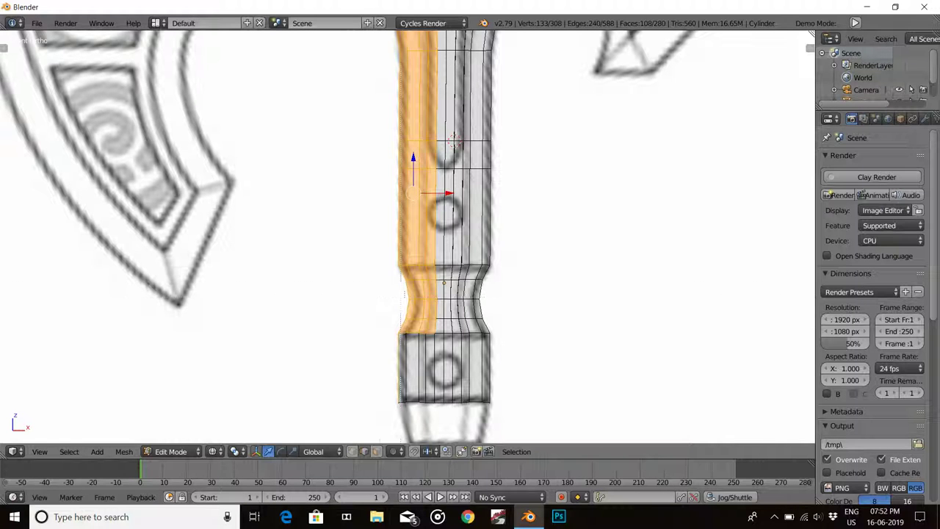
{"action": "left_click_drag", "start_coordinate": [380, 323], "coordinate": [436, 432]}
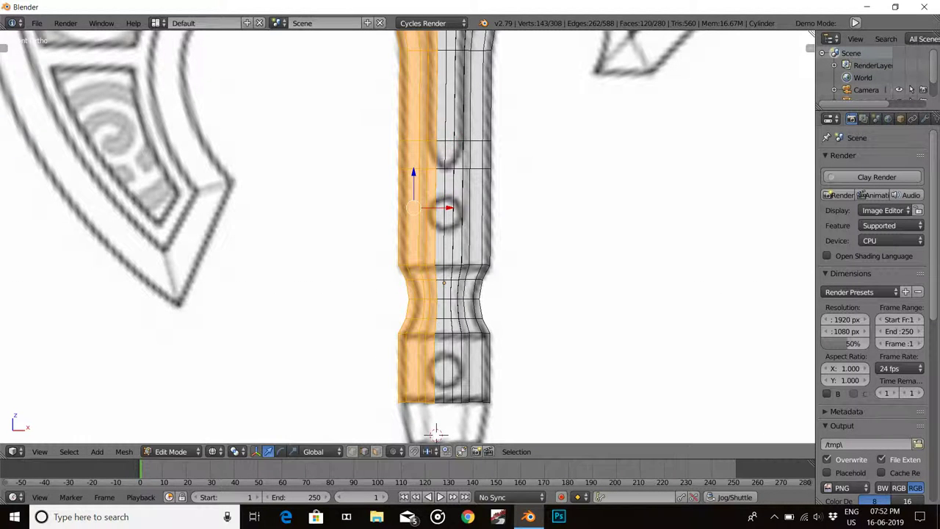
{"action": "key", "text": "x"}
{"action": "left_click", "coordinate": [506, 187]}
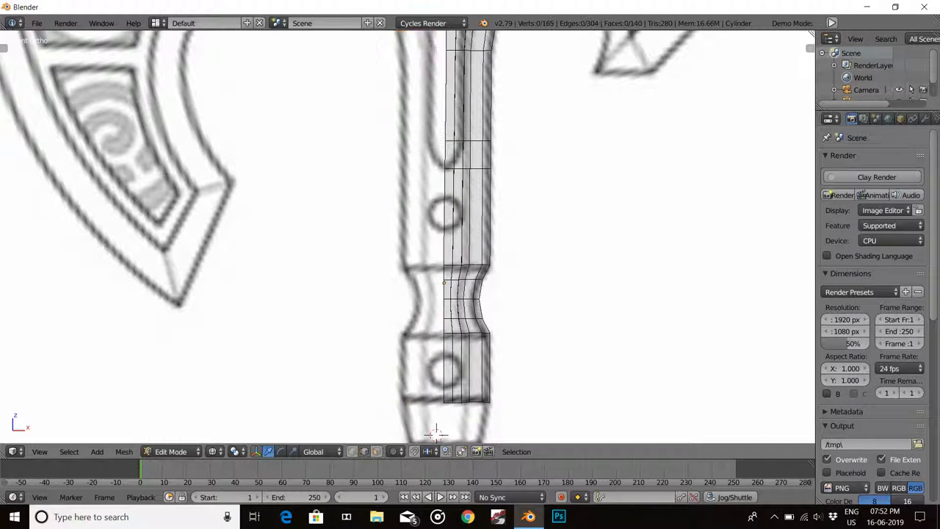
In the right side view, box-select and delete the right half of the remaining mesh
{"action": "key", "text": "KP_3"}
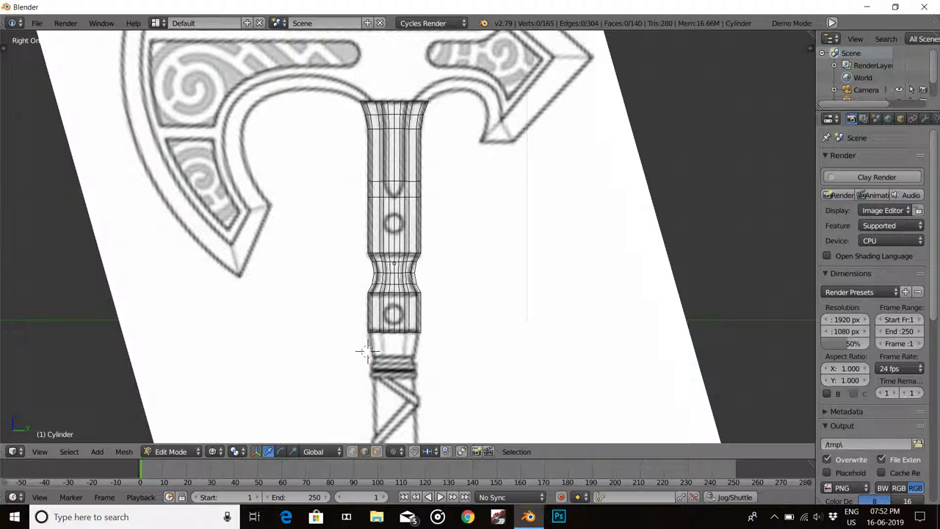
{"action": "scroll", "coordinate": [365, 353], "scroll_direction": "up", "scroll_amount": 2}
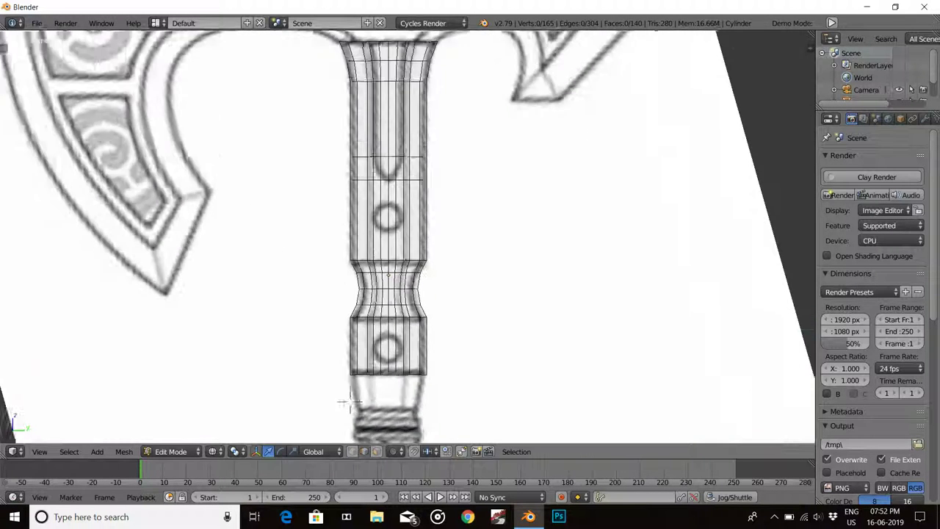
{"action": "scroll", "coordinate": [349, 400], "scroll_direction": "up", "scroll_amount": 1}
{"action": "mouse_move", "coordinate": [349, 400]}
{"action": "middle_mouse_down"}
{"action": "mouse_move", "coordinate": [341, 437]}
{"action": "mouse_move", "coordinate": [353, 411]}
{"action": "middle_mouse_up"}
{"action": "key", "text": "KP_3"}
{"action": "scroll", "coordinate": [365, 352], "scroll_direction": "down", "scroll_amount": 1}
{"action": "key", "text": "b"}
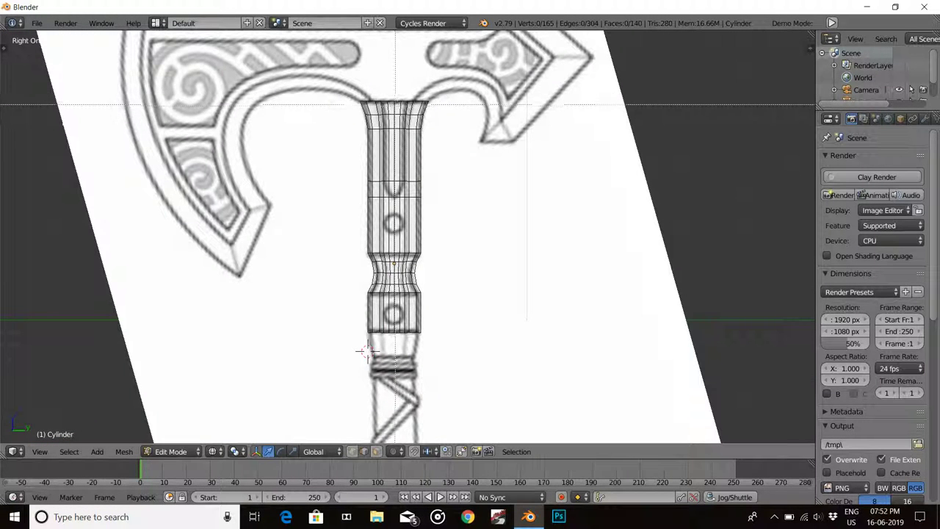
{"action": "left_click_drag", "start_coordinate": [394, 105], "coordinate": [432, 336]}
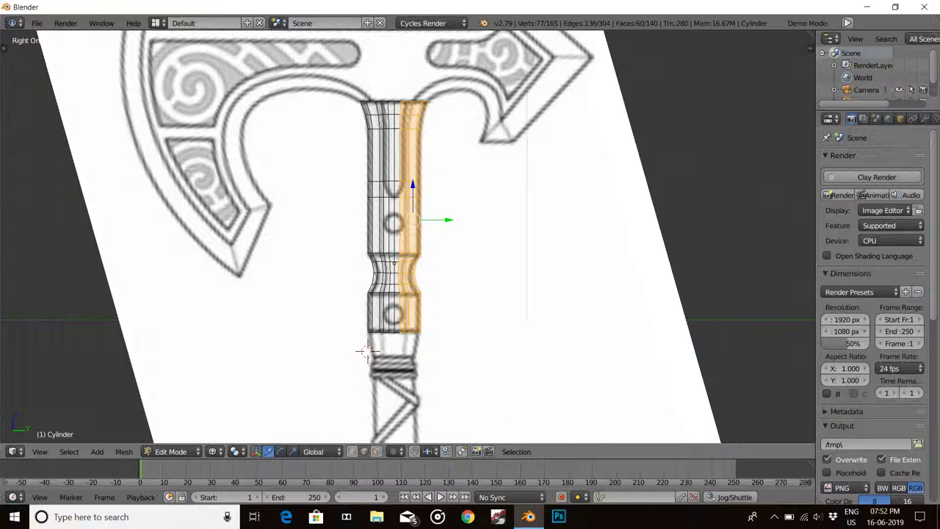
{"action": "key", "text": "x"}
{"action": "key", "text": "Return"}
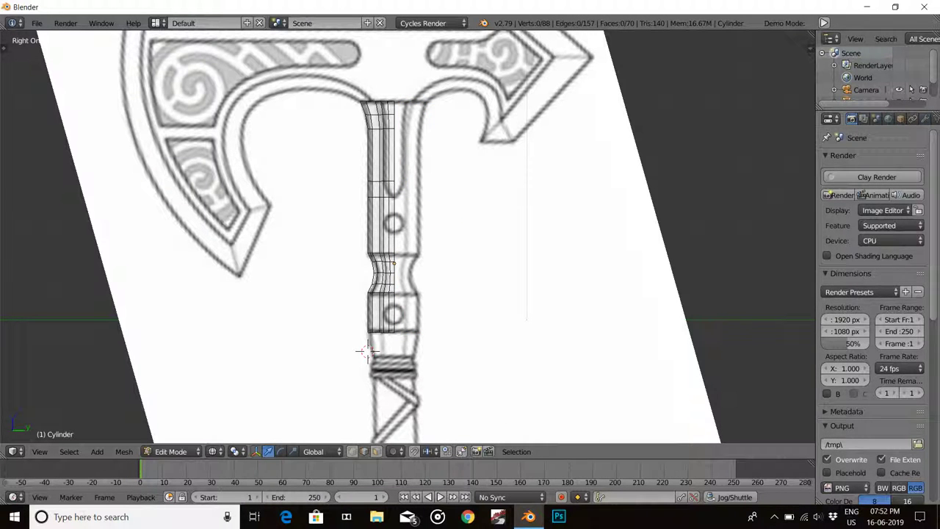
Add a Mirror modifier to the cylinder mirroring across both X and Y
{"action": "left_click", "coordinate": [925, 118]}
{"action": "left_click", "coordinate": [844, 159]}
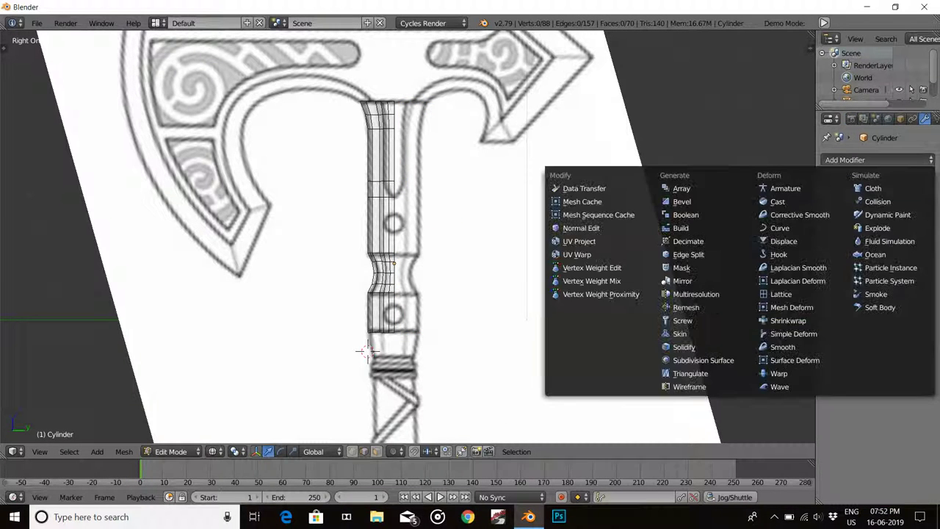
{"action": "left_click", "coordinate": [682, 281]}
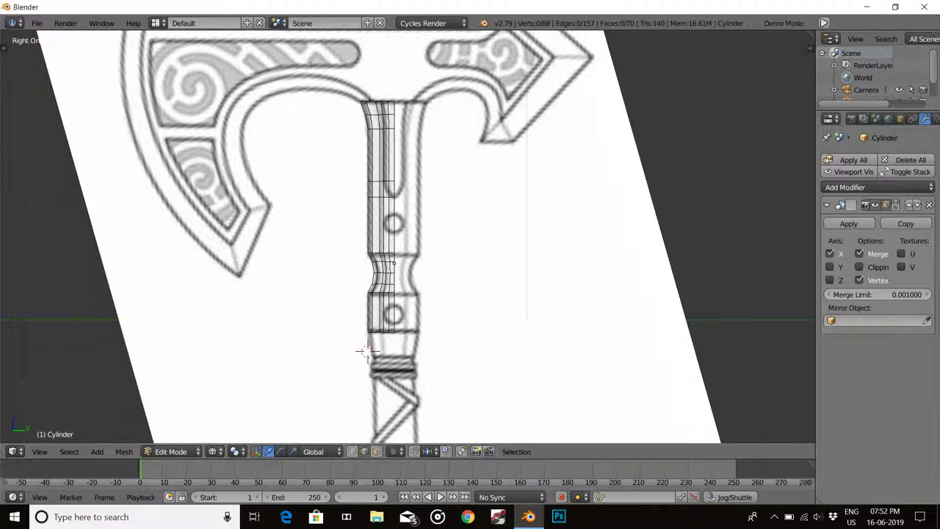
{"action": "left_click", "coordinate": [830, 266]}
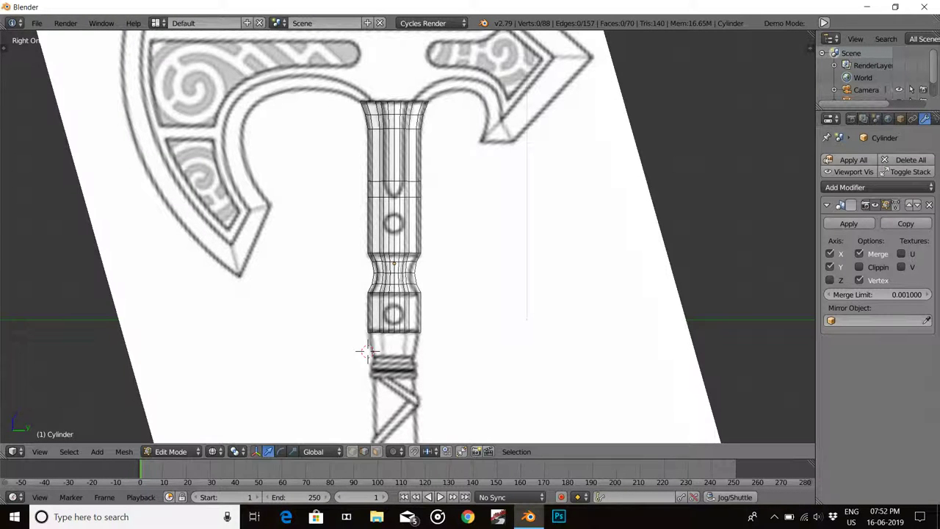
Switch to solid shading and orbit to inspect the mirrored handle before returning to front view
{"action": "scroll", "coordinate": [367, 351], "scroll_direction": "up", "scroll_amount": 2}
{"action": "scroll", "coordinate": [431, 400], "scroll_direction": "up", "scroll_amount": 2}
{"action": "key", "text": "z"}
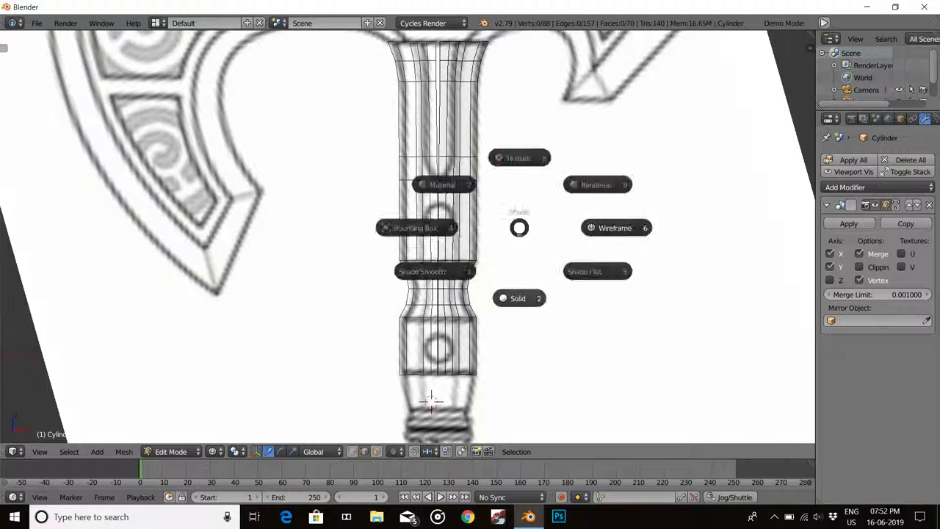
{"action": "left_click", "coordinate": [519, 296]}
{"action": "middle_click_drag", "start_coordinate": [519, 296], "coordinate": [434, 409]}
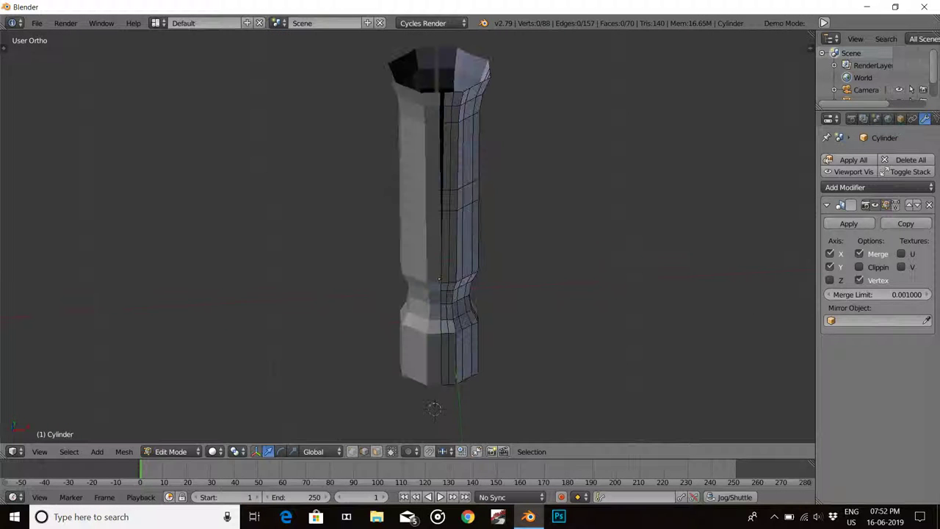
{"action": "key", "text": "KP_1"}
Select the centre-seam vertical edge loop and scale it along X to flatten it onto the centre line
{"action": "right_click", "coordinate": [462, 235], "text": "alt"}
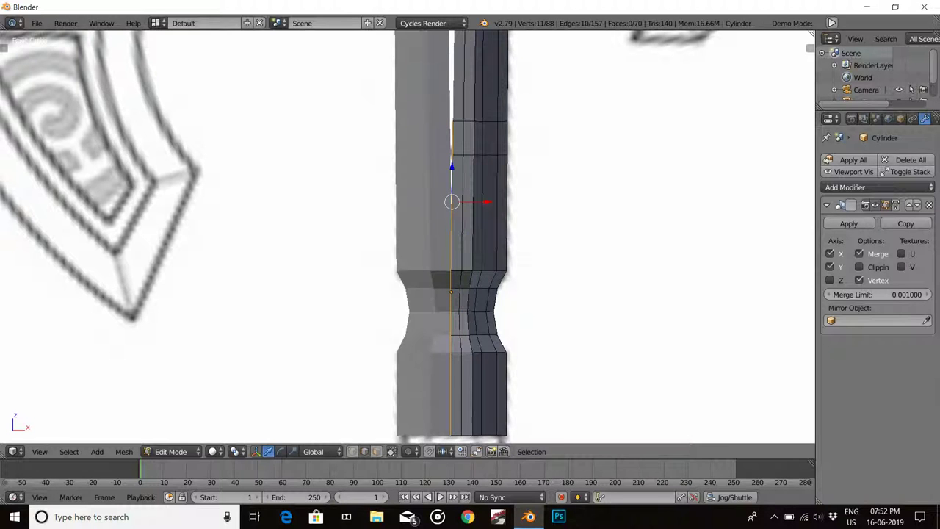
{"action": "middle_click_drag", "start_coordinate": [88, 248], "coordinate": [147, 221]}
{"action": "key", "text": "KP_1"}
{"action": "scroll", "coordinate": [407, 235], "scroll_direction": "down", "scroll_amount": 3}
{"action": "scroll", "coordinate": [407, 235], "scroll_direction": "up", "scroll_amount": 3}
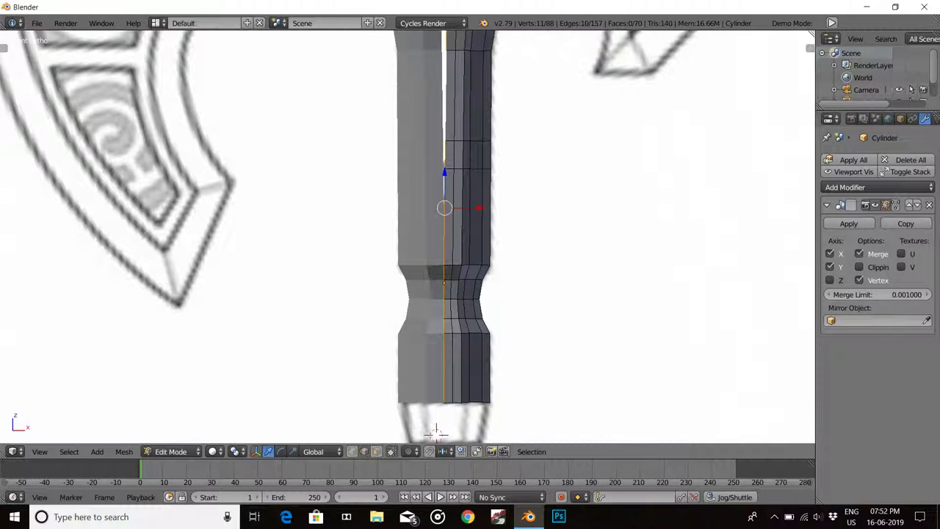
{"action": "middle_click_drag", "start_coordinate": [435, 432], "coordinate": [441, 441], "text": "shift"}
{"action": "scroll", "coordinate": [440, 441], "scroll_direction": "up", "scroll_amount": 2}
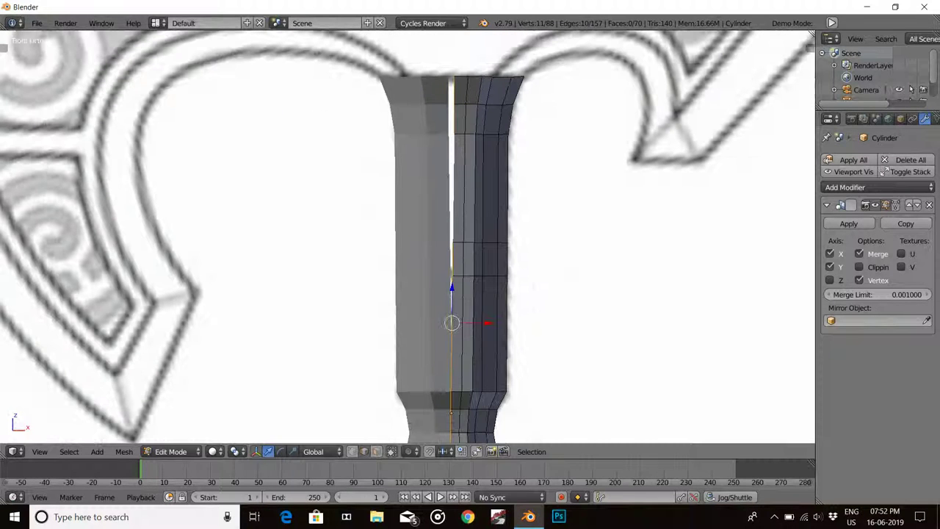
{"action": "key", "text": "s"}
{"action": "key", "text": "x"}
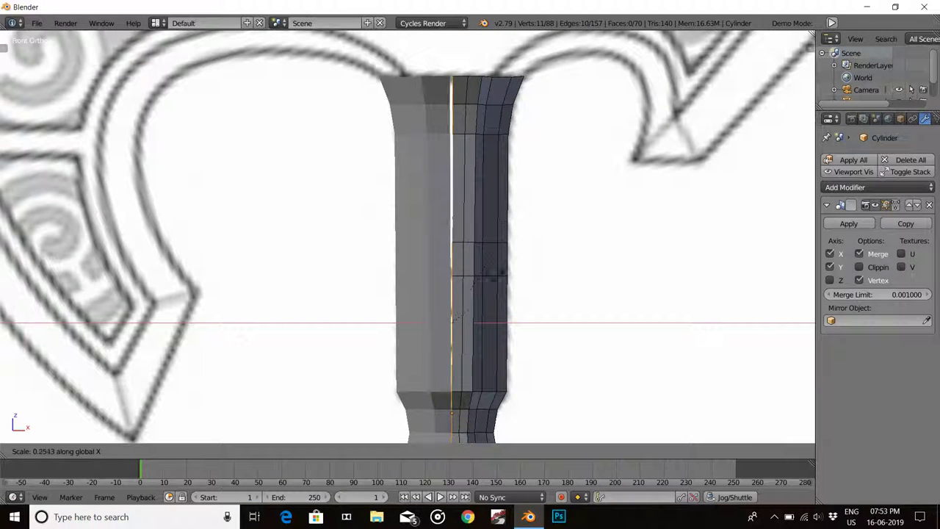
{"action": "left_click", "coordinate": [465, 318]}
Check the flattened seam from the front view and pan along the handle
{"action": "middle_click_drag", "start_coordinate": [465, 318], "coordinate": [470, 352]}
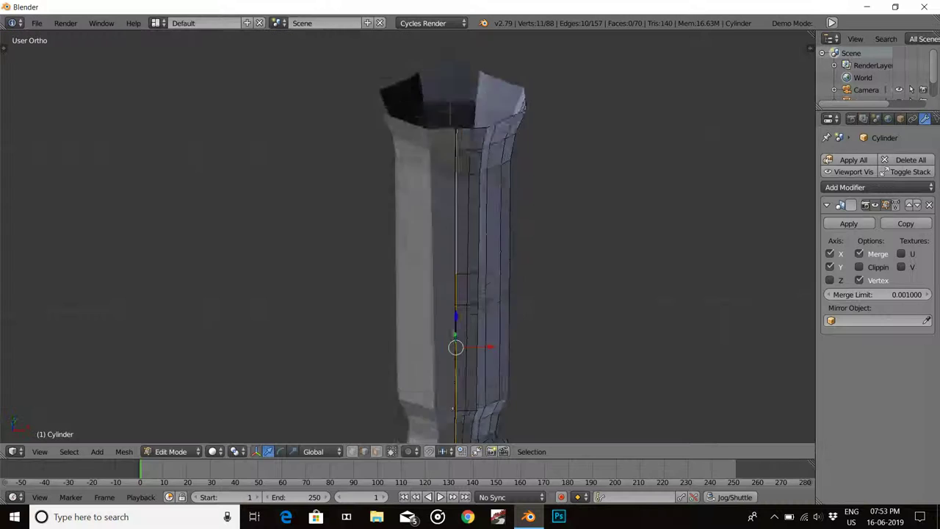
{"action": "key", "text": "KP_1"}
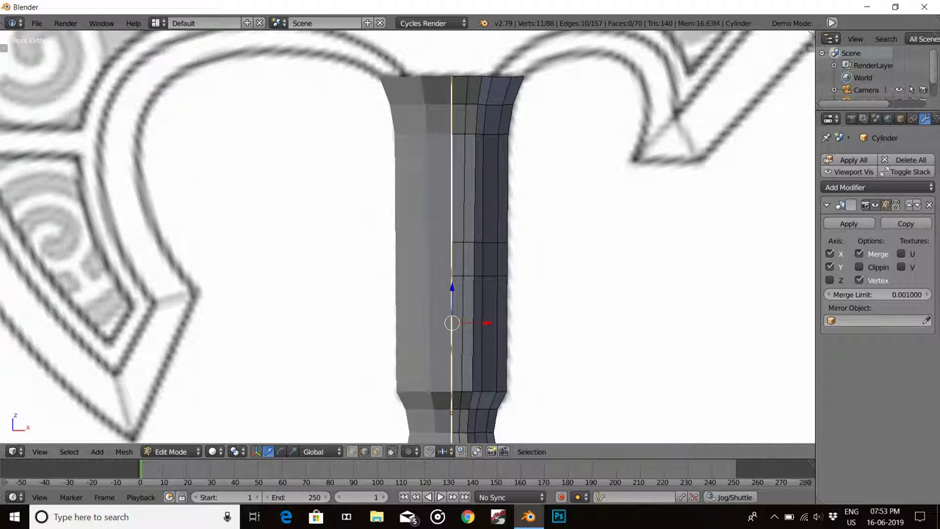
{"action": "key", "text": "g"}
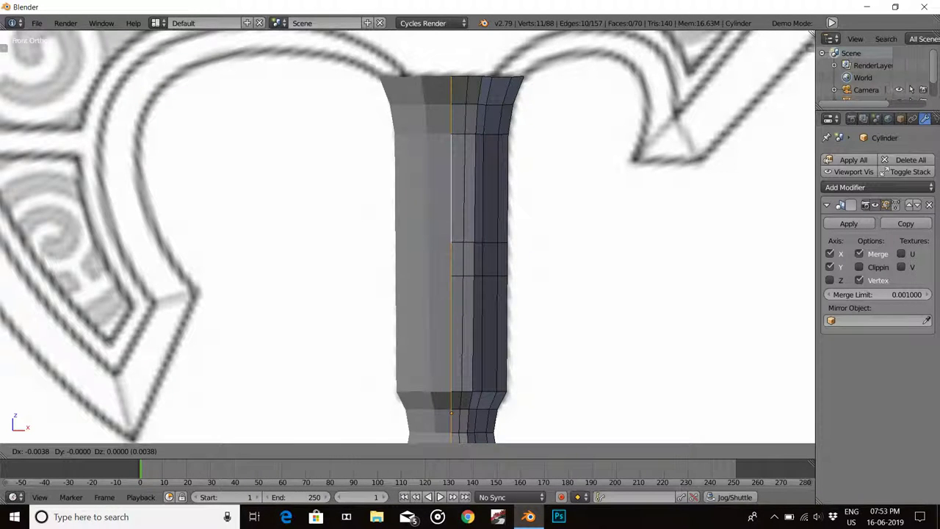
{"action": "key", "text": "Escape"}
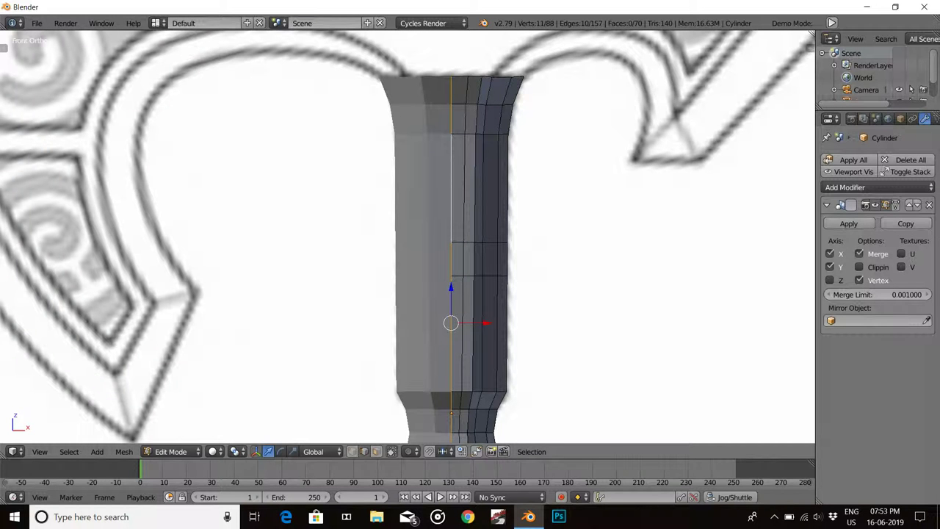
{"action": "scroll", "coordinate": [451, 294], "scroll_direction": "up", "scroll_amount": 1}
{"action": "scroll", "coordinate": [450, 294], "scroll_direction": "up", "scroll_amount": 1}
{"action": "scroll", "coordinate": [450, 294], "scroll_direction": "up", "scroll_amount": 1}
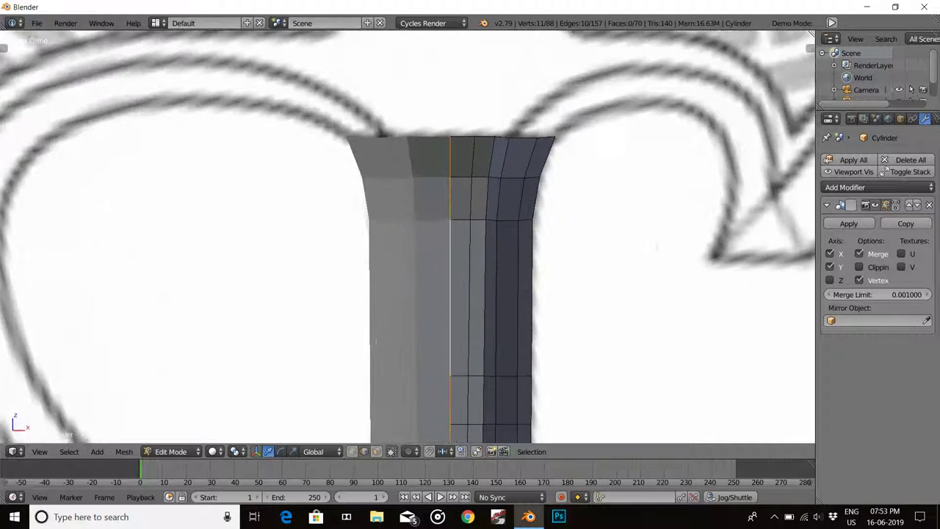
{"action": "scroll", "coordinate": [568, 150], "scroll_direction": "down", "scroll_amount": 1}
{"action": "middle_click_drag", "start_coordinate": [567, 298], "coordinate": [567, 85], "text": "shift"}
Switch the viewport to wireframe and pan so the handle sits over the reference
{"action": "key", "text": "z"}
{"action": "key", "text": "6"}
{"action": "scroll", "coordinate": [441, 221], "scroll_direction": "up", "scroll_amount": 1}
{"action": "scroll", "coordinate": [432, 301], "scroll_direction": "down", "scroll_amount": 1}
{"action": "scroll", "coordinate": [432, 301], "scroll_direction": "down", "scroll_amount": 2}
{"action": "middle_click_drag", "start_coordinate": [432, 434], "coordinate": [434, 243], "text": "shift"}
{"action": "scroll", "coordinate": [435, 258], "scroll_direction": "up", "scroll_amount": 1}
Extrude the handle's bottom edge loop straight down and scale the new loop narrower
{"action": "right_click", "coordinate": [499, 191], "text": "alt"}
{"action": "key", "text": "s"}
{"action": "key", "text": "y"}
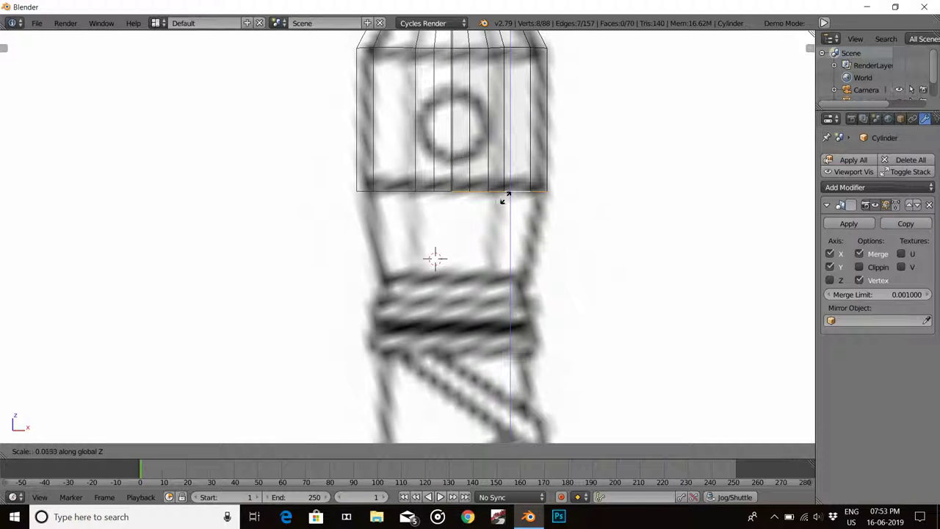
{"action": "key", "text": "Escape"}
{"action": "key", "text": "e"}
{"action": "key", "text": "z"}
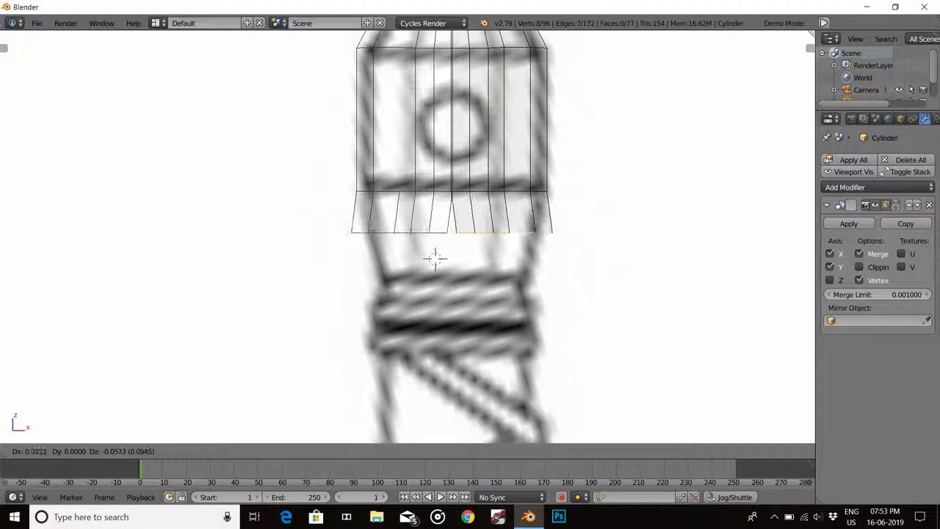
{"action": "key", "text": "Return"}
{"action": "key", "text": "s"}
{"action": "left_click", "coordinate": [563, 287]}
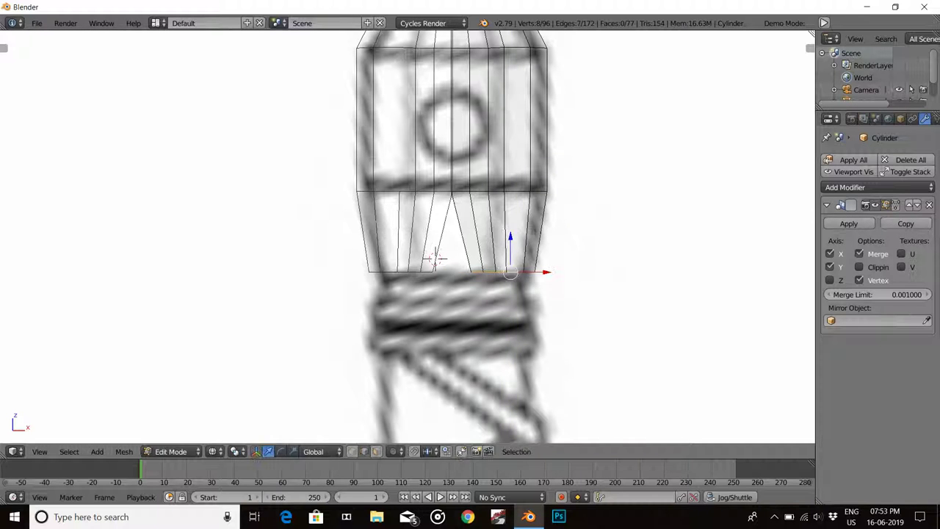
Shift the new bottom vertices along X and fine-tune their position to match the reference
{"action": "key", "text": "g"}
{"action": "key", "text": "x"}
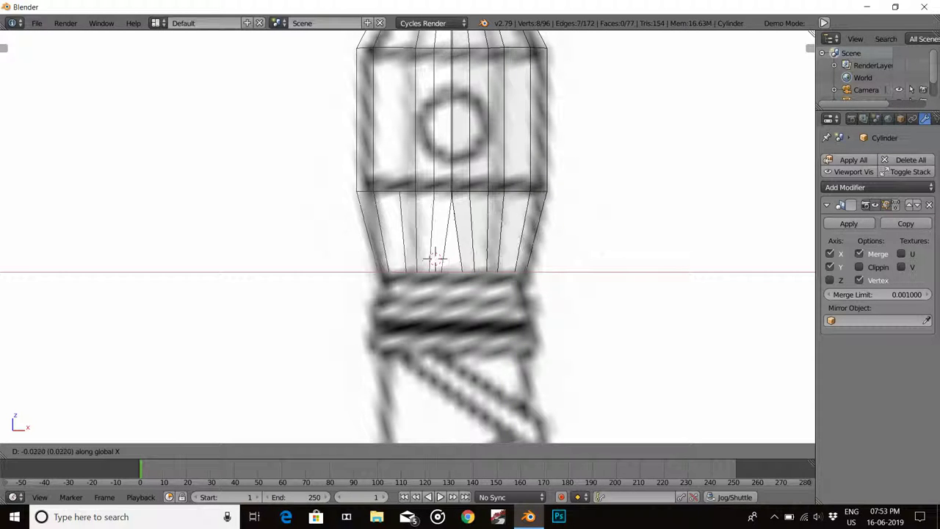
{"action": "left_click", "coordinate": [436, 254]}
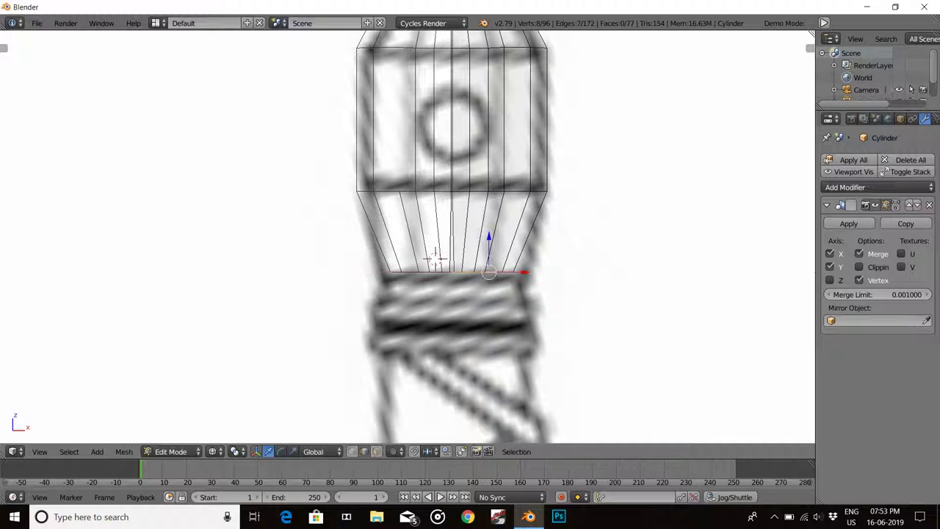
{"action": "key", "text": "g"}
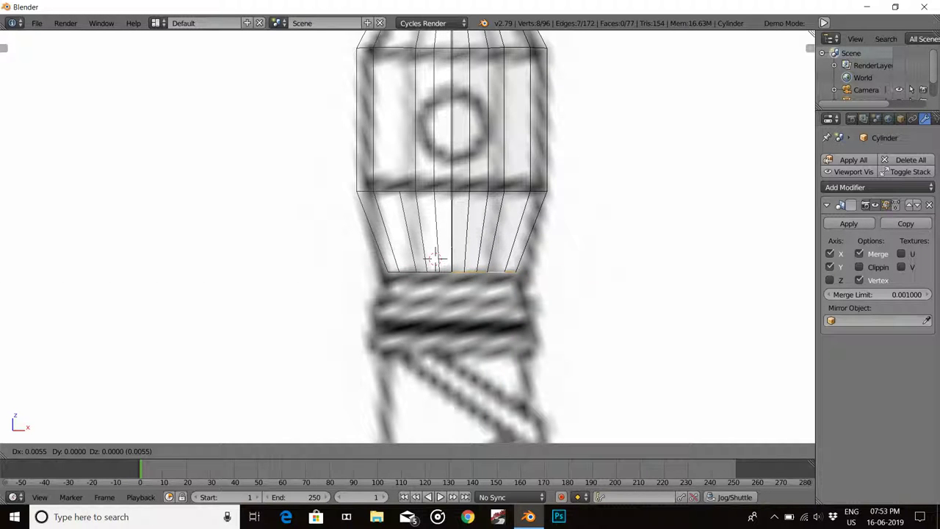
{"action": "left_click", "coordinate": [436, 254]}
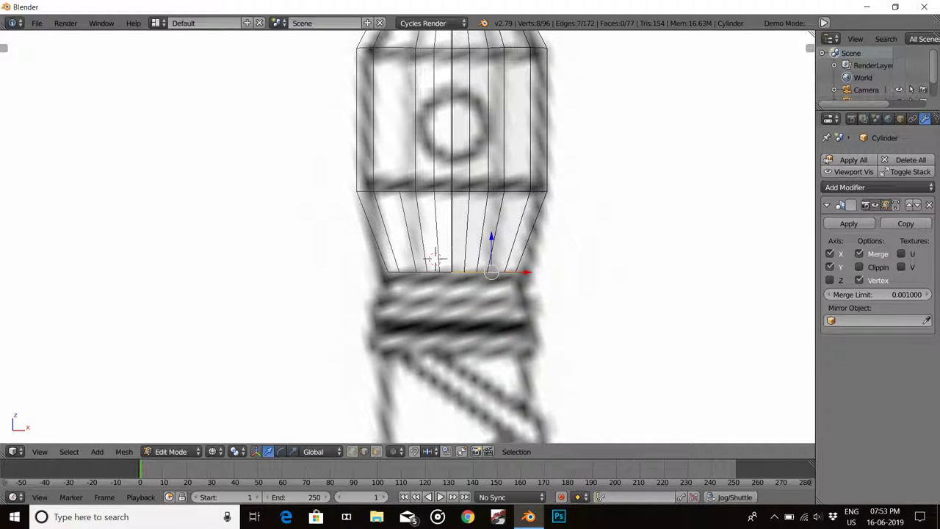
Select the vertical centre edge loop, inspect it from an orbited angle, then return to front view
{"action": "right_click", "coordinate": [435, 255], "text": "alt+shift"}
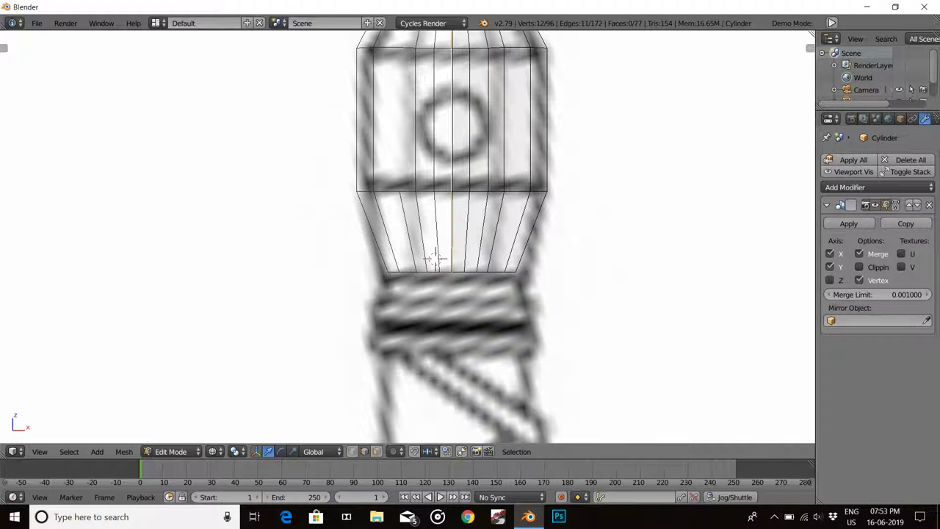
{"action": "key", "text": "ctrl+KP_Add"}
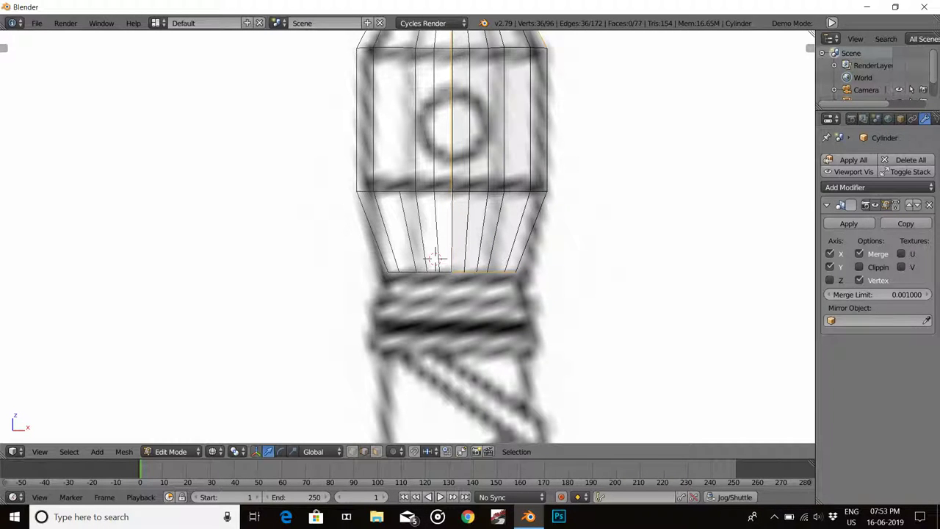
{"action": "mouse_move", "coordinate": [436, 255]}
{"action": "middle_mouse_down"}
{"action": "mouse_move", "coordinate": [411, 264]}
{"action": "mouse_move", "coordinate": [397, 243]}
{"action": "middle_mouse_up"}
{"action": "key", "text": "ctrl+KP_Subtract"}
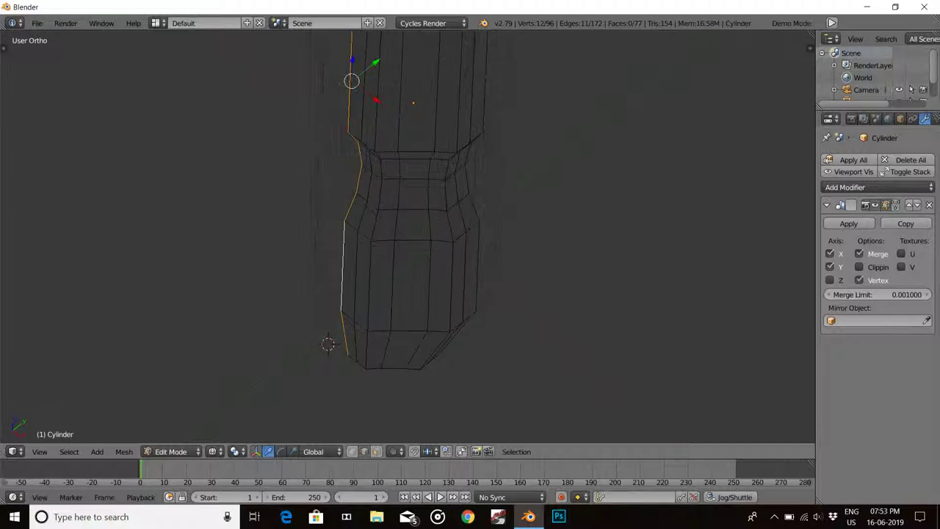
{"action": "key", "text": "KP_1"}
Try scaling and moving the centre loop, cancelling each time so the mesh stays unchanged
{"action": "key", "text": "s"}
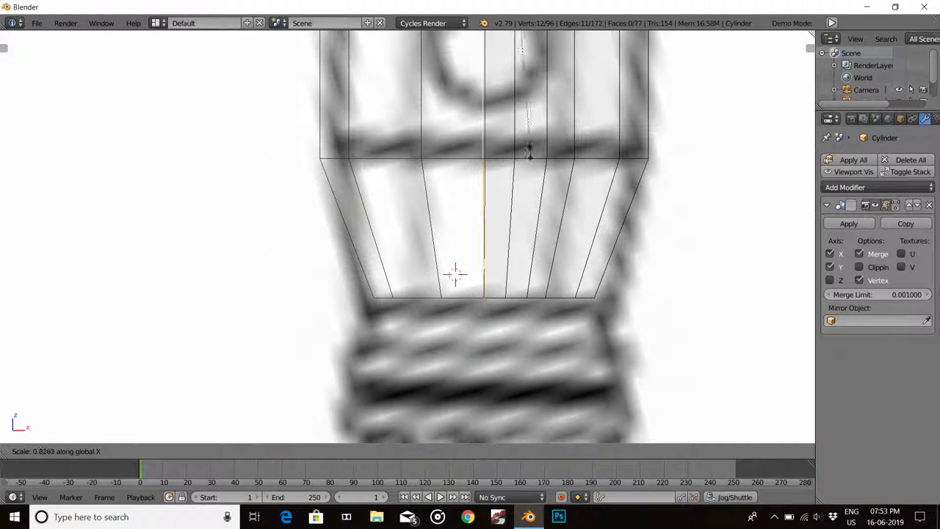
{"action": "key", "text": "Escape"}
{"action": "key", "text": "s"}
{"action": "key", "text": "Escape"}
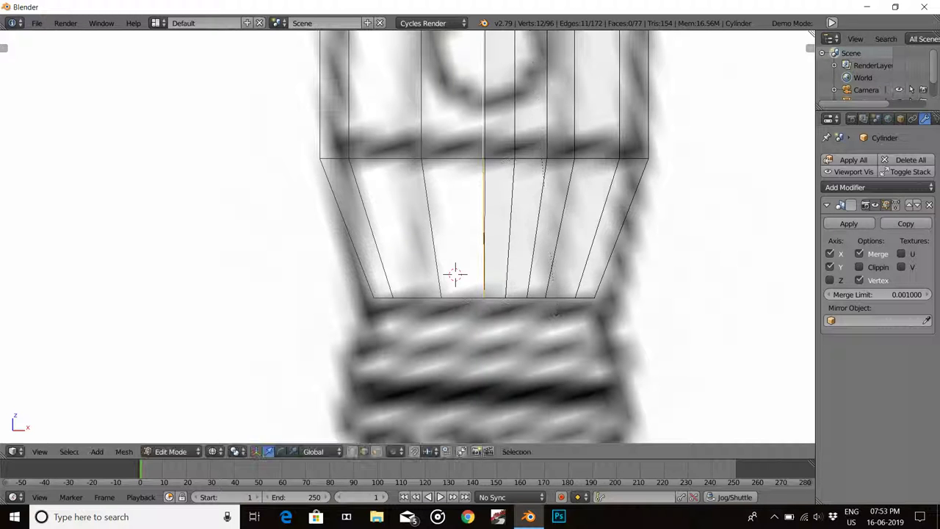
{"action": "scroll", "coordinate": [521, 189], "scroll_direction": "down", "scroll_amount": 3}
{"action": "key", "text": "s"}
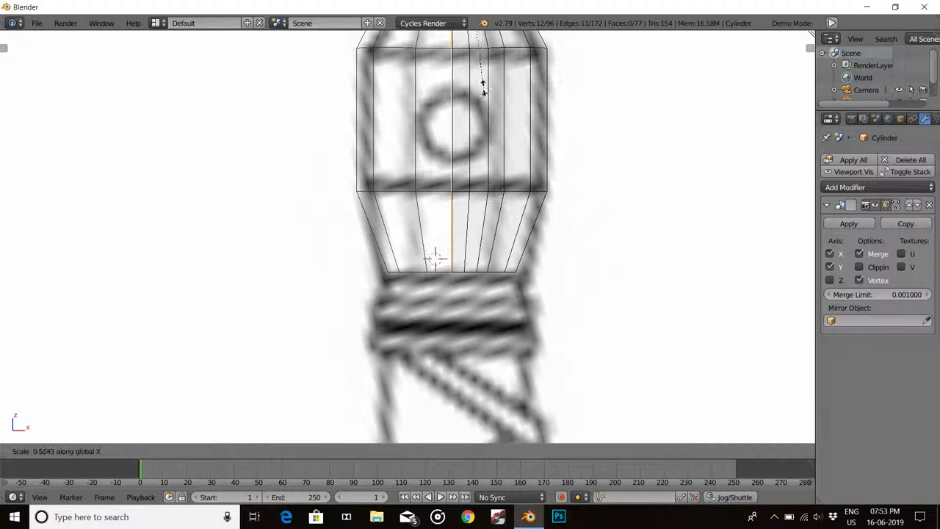
{"action": "key", "text": "Escape"}
{"action": "scroll", "coordinate": [485, 81], "scroll_direction": "up", "scroll_amount": 3}
{"action": "key", "text": "g"}
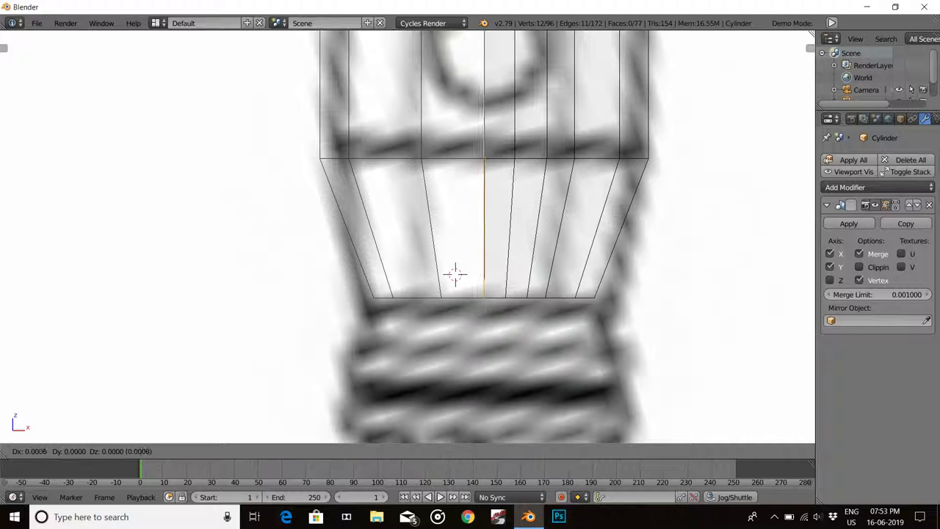
{"action": "key", "text": "Escape"}
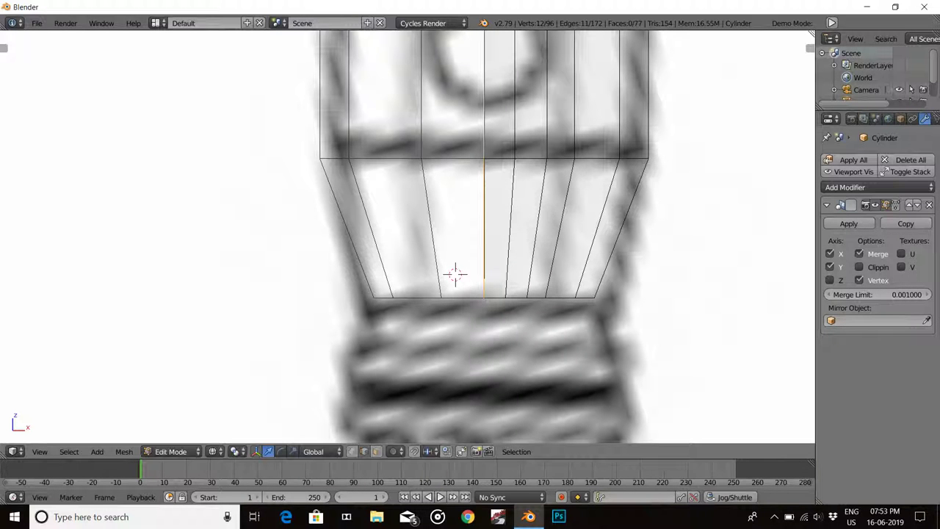
{"action": "scroll", "coordinate": [454, 274], "scroll_direction": "down", "scroll_amount": 8}
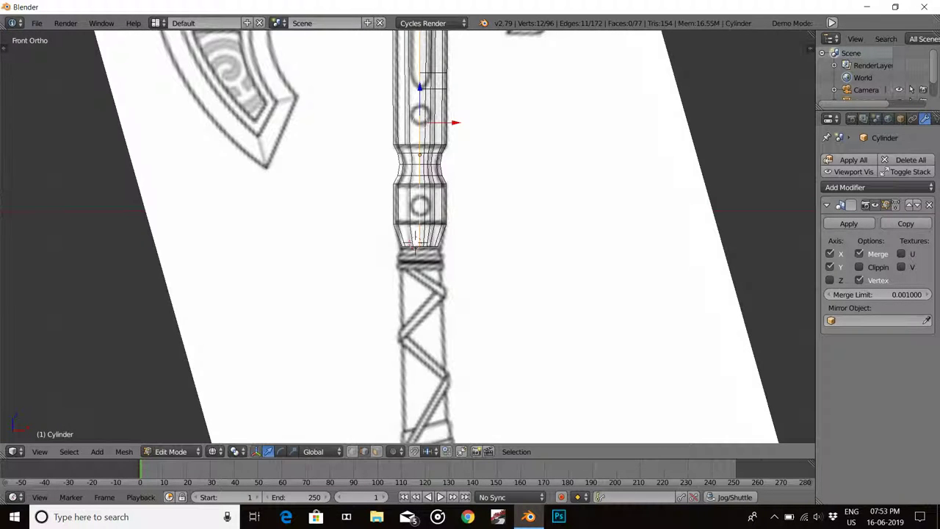
Centre the view on the neck, test-select edge loops, move the 3D cursor up, then deselect all
{"action": "key", "text": "KP_Decimal"}
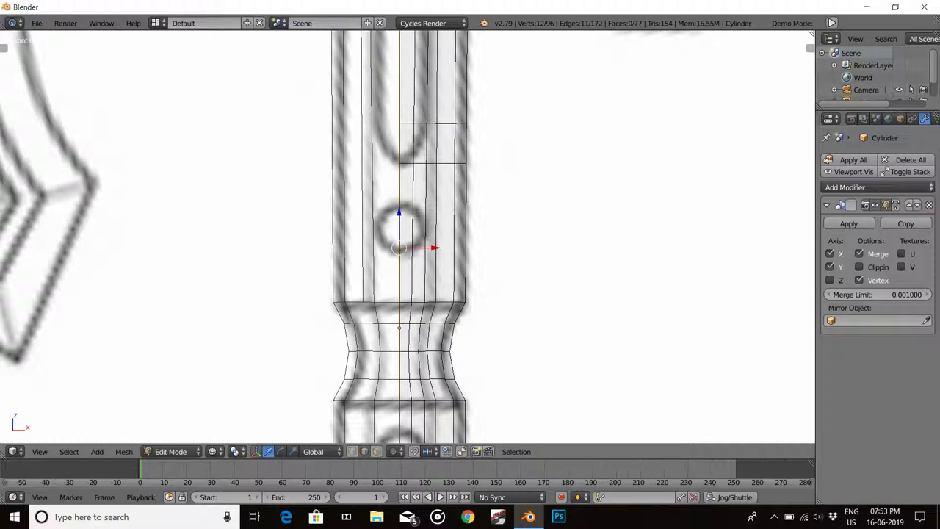
{"action": "right_click", "coordinate": [428, 323], "text": "alt"}
{"action": "right_click", "coordinate": [431, 341], "text": "alt+shift"}
{"action": "left_click", "coordinate": [434, 300]}
{"action": "right_click", "coordinate": [435, 295], "text": "alt+shift"}
{"action": "right_click", "coordinate": [433, 298], "text": "alt+shift"}
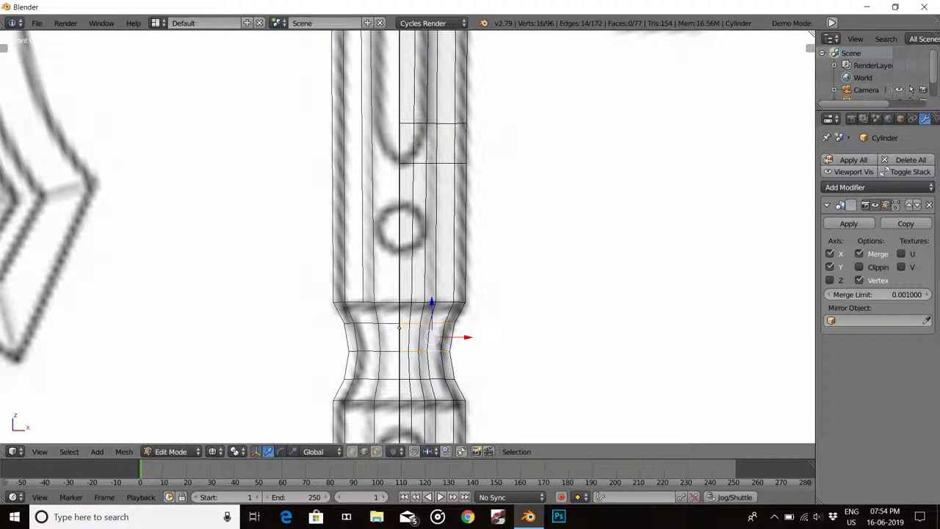
{"action": "left_click", "coordinate": [434, 279]}
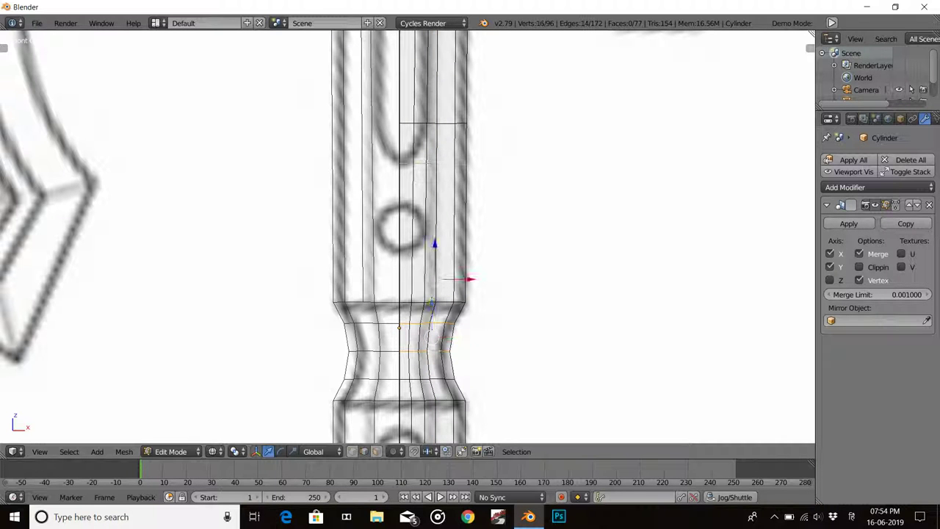
{"action": "key", "text": "a"}
Select several horizontal edge rings running down the handle, from the top to the lower shaft
{"action": "right_click", "coordinate": [441, 123], "text": "alt"}
{"action": "key", "text": "ctrl+space"}
{"action": "right_click", "coordinate": [451, 123], "text": "ctrl+alt"}
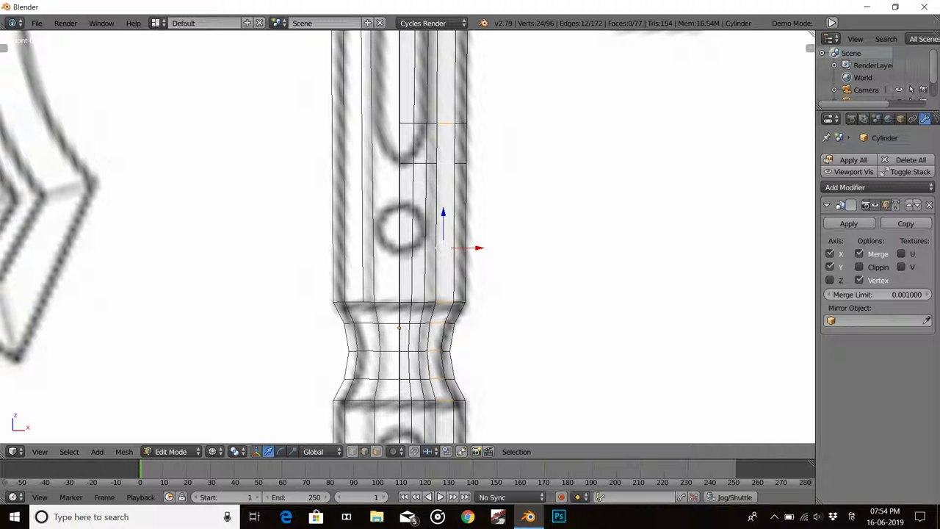
{"action": "left_click_drag", "start_coordinate": [476, 247], "coordinate": [467, 247]}
{"action": "right_click", "coordinate": [451, 122], "text": "ctrl+alt+shift"}
{"action": "right_click", "coordinate": [441, 214], "text": "ctrl+alt+shift"}
{"action": "right_click", "coordinate": [405, 402], "text": "ctrl+alt+shift"}
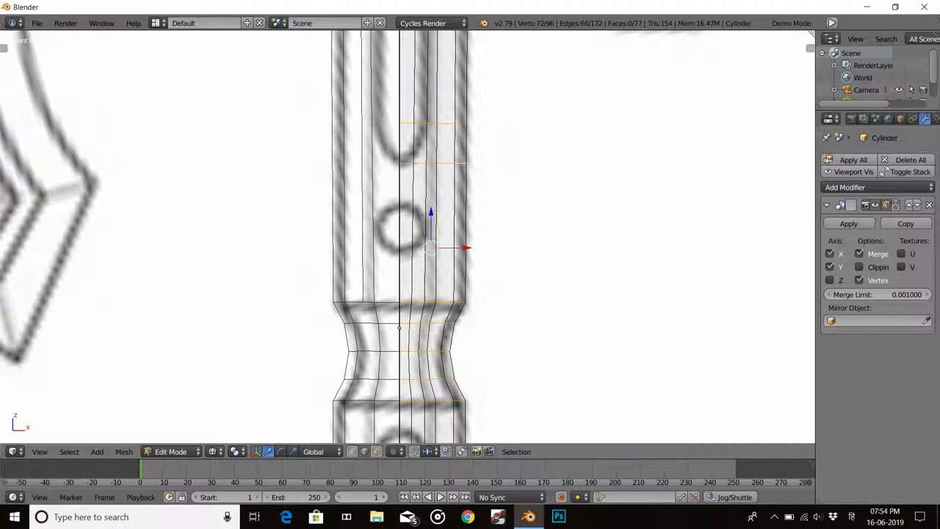
{"action": "scroll", "coordinate": [401, 407], "scroll_direction": "down", "scroll_amount": 2}
{"action": "scroll", "coordinate": [396, 415], "scroll_direction": "up", "scroll_amount": 1}
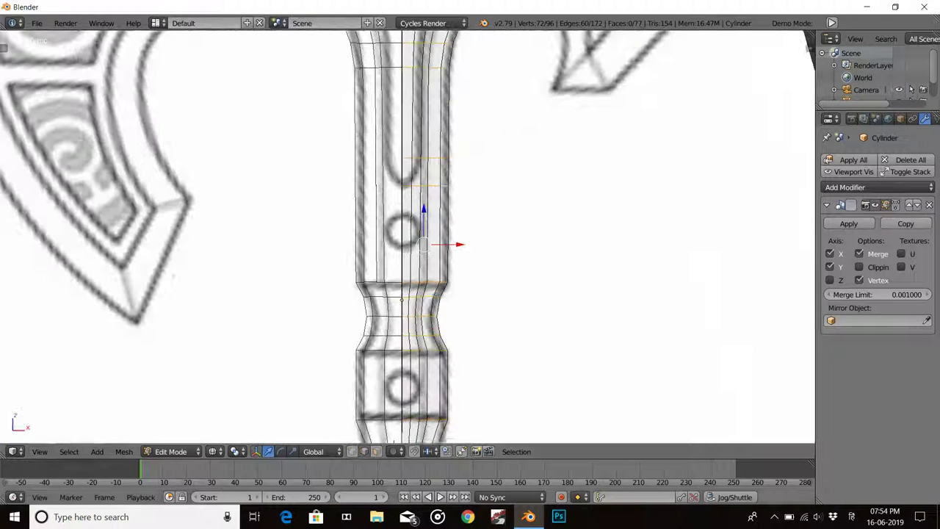
Set the pivot point to Median Point and trial-scale the selected edges, cancelling each attempt
{"action": "left_click", "coordinate": [235, 452]}
{"action": "left_click", "coordinate": [264, 398]}
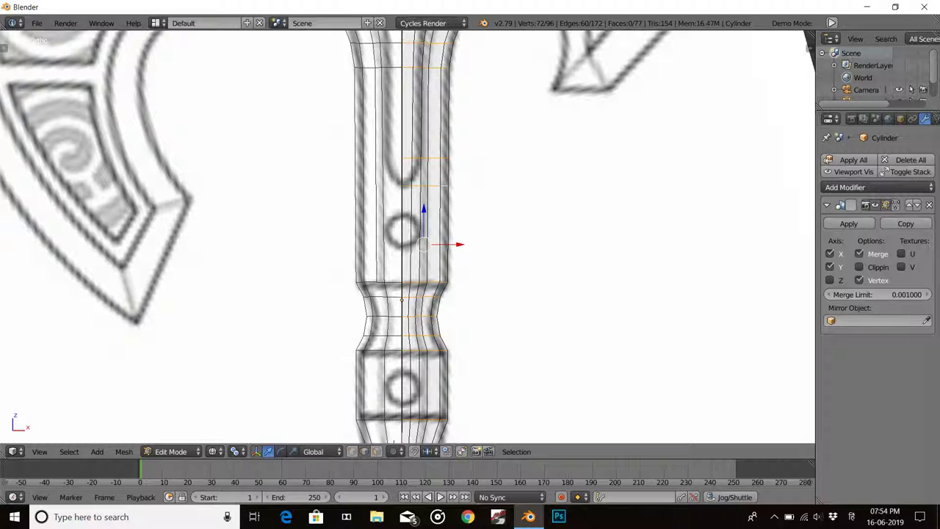
{"action": "key", "text": "s"}
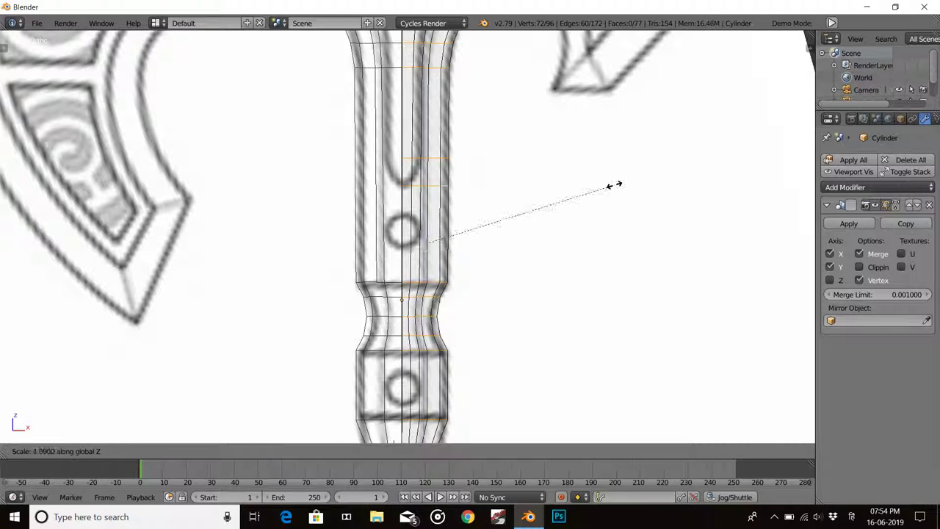
{"action": "right_click", "coordinate": [455, 224]}
{"action": "key", "text": "s"}
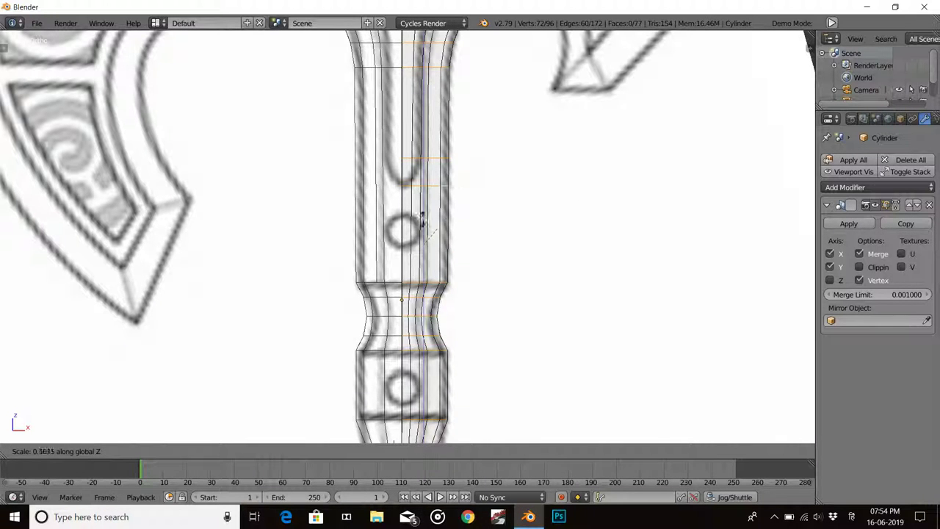
{"action": "right_click", "coordinate": [422, 221]}
{"action": "key", "text": "s"}
{"action": "key", "text": "x"}
{"action": "key", "text": "z"}
{"action": "right_click", "coordinate": [418, 249]}
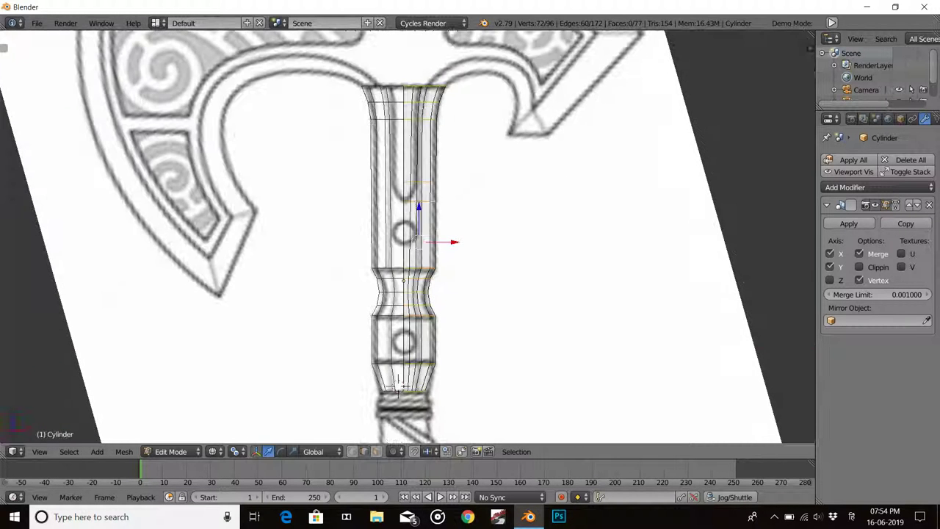